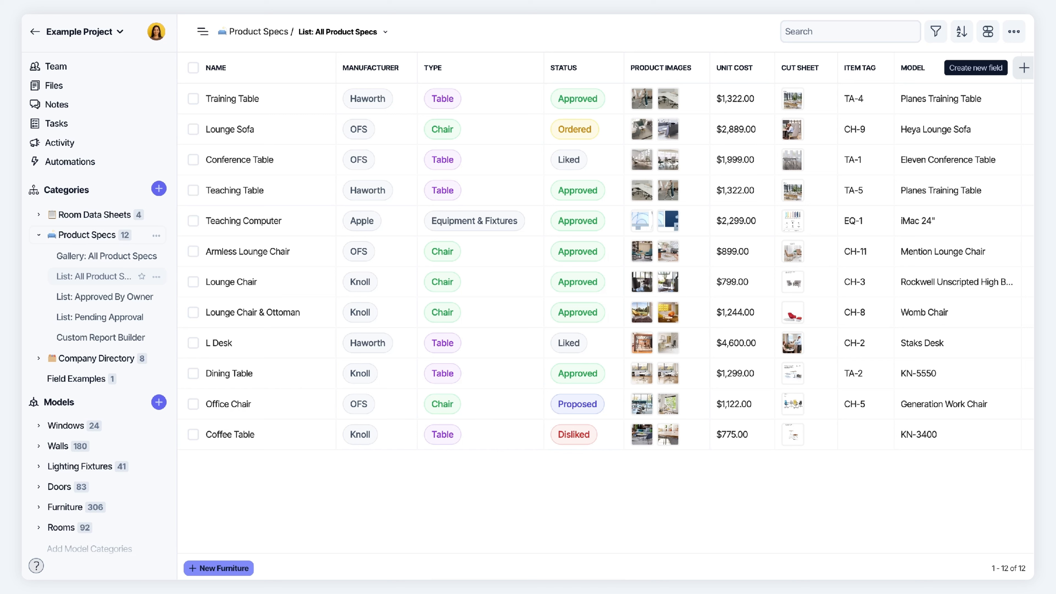
Create a Person field named 'Assigned To' in Product Specs
left_click(1023, 67)
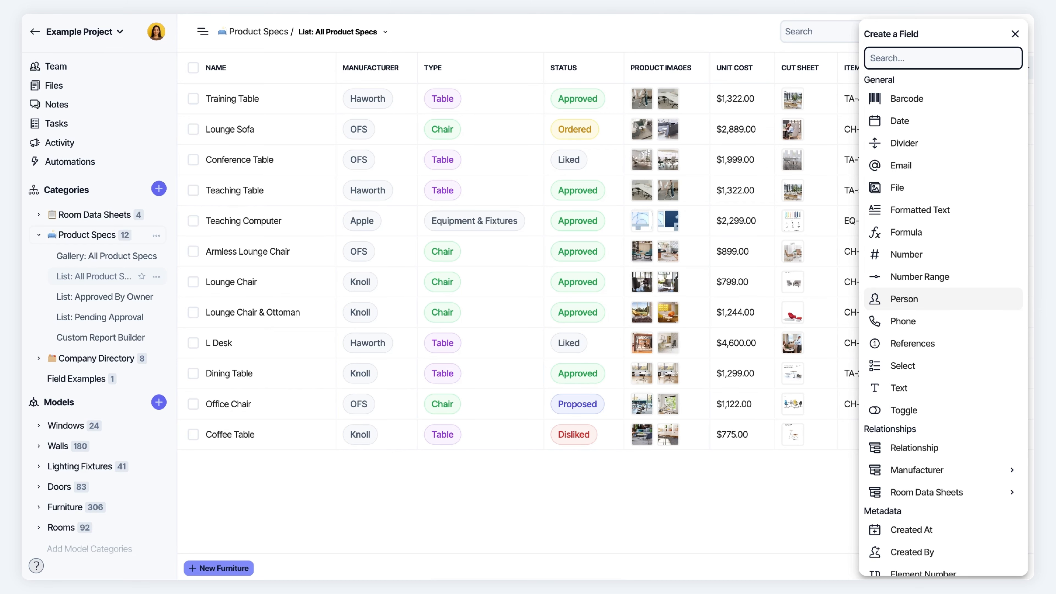
left_click(933, 305)
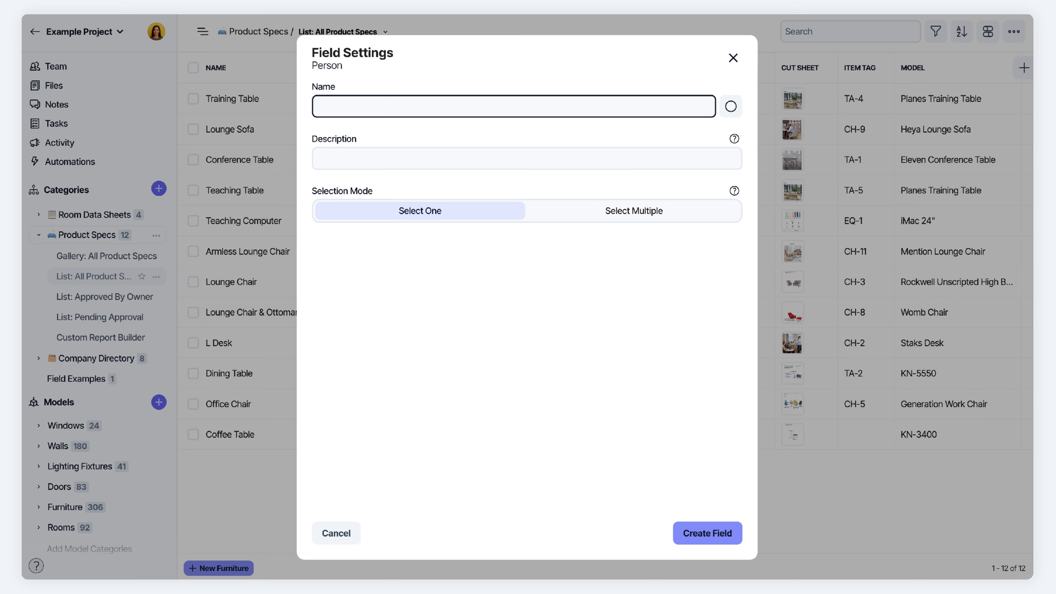
type("Assigned To")
left_click(355, 156)
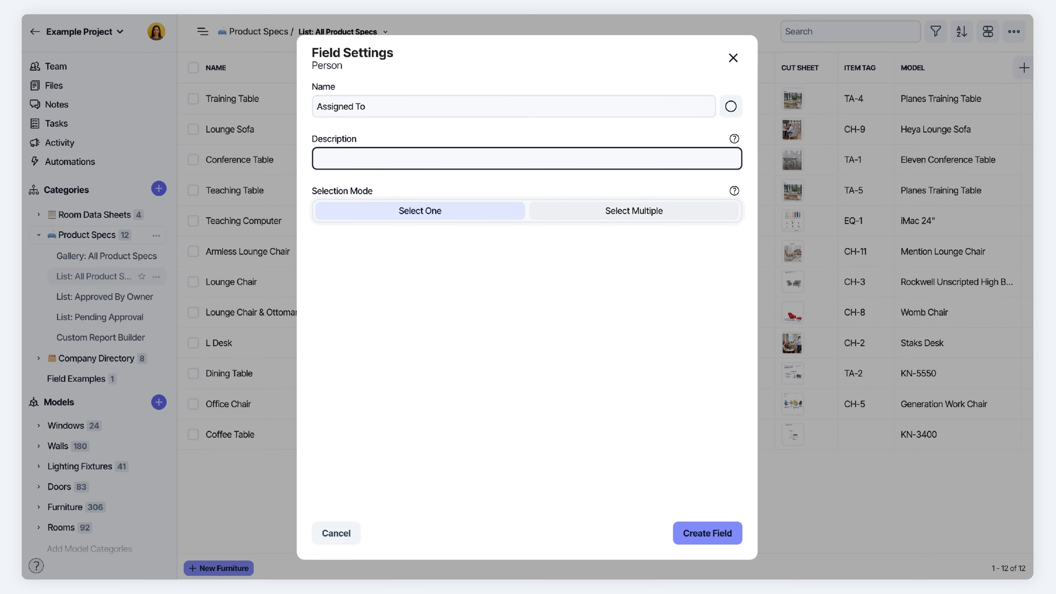
left_click(691, 535)
Show the Assigned To field as a column in the Product Specs view
scroll(819, 225, "right", 3)
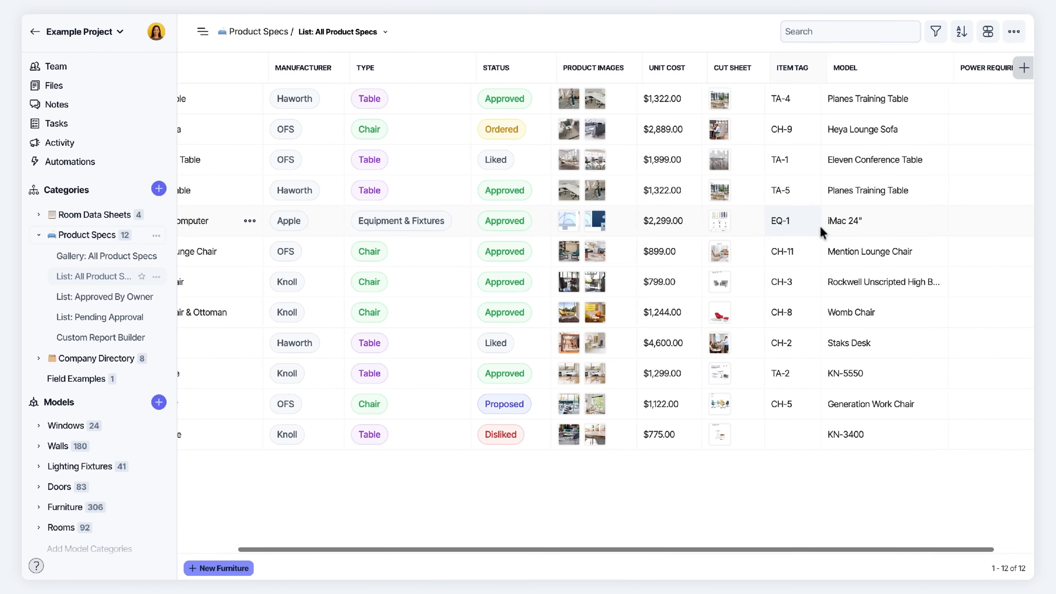
left_click(987, 31)
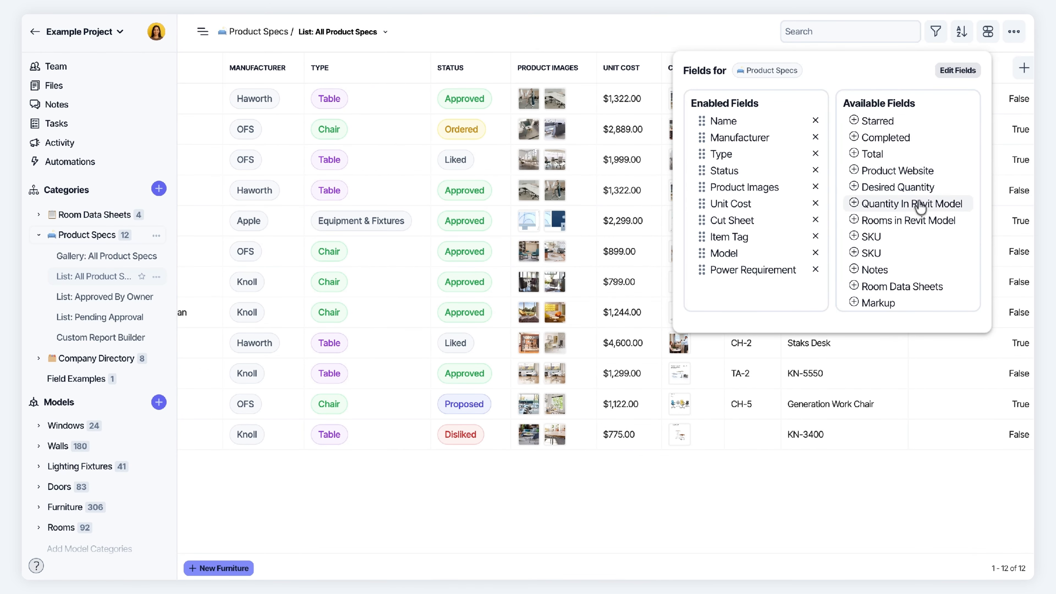
scroll(920, 206, "down", 2)
left_click(854, 295)
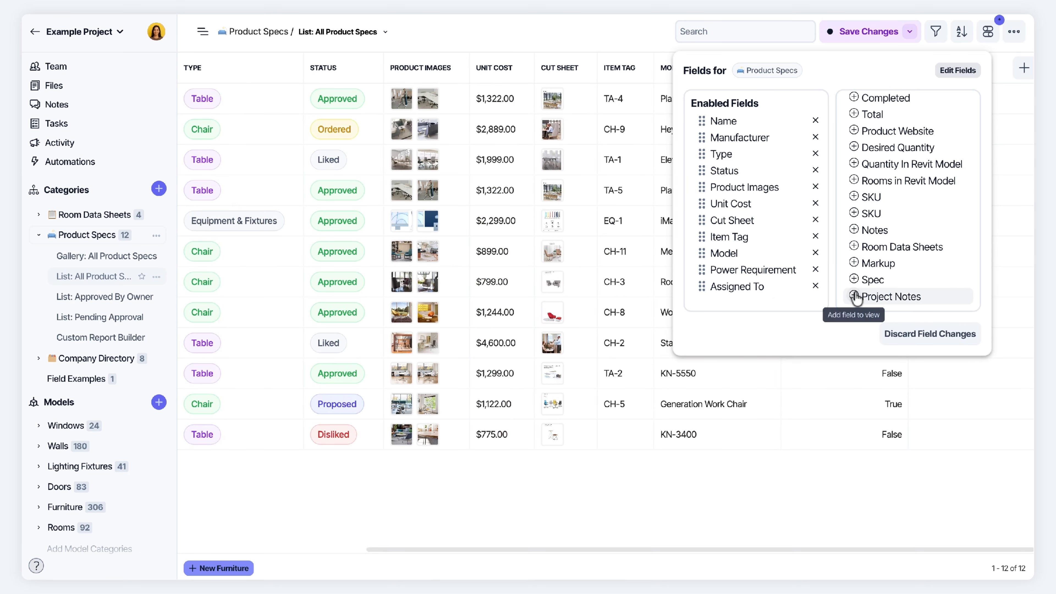
left_click(814, 502)
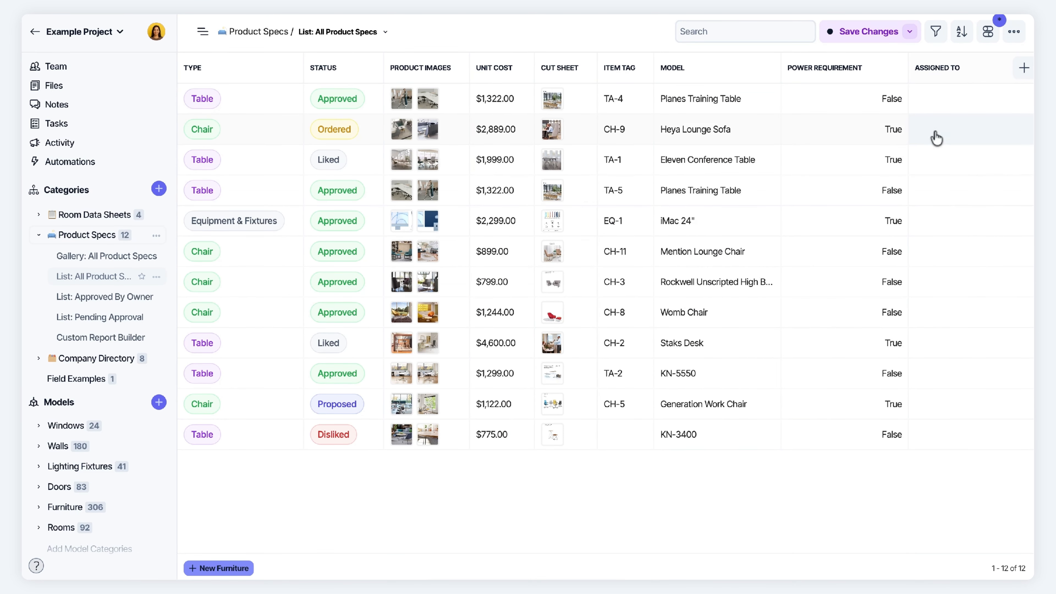
Assign team members to Training Table, Lounge Sofa and Conference Table
left_click(929, 101)
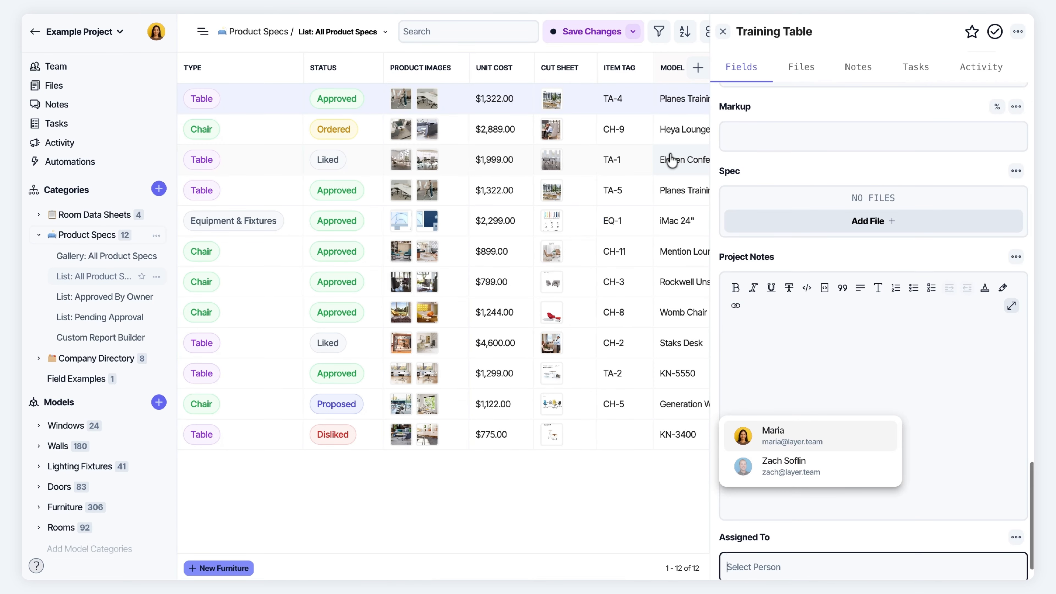
scroll(670, 160, "right", 8)
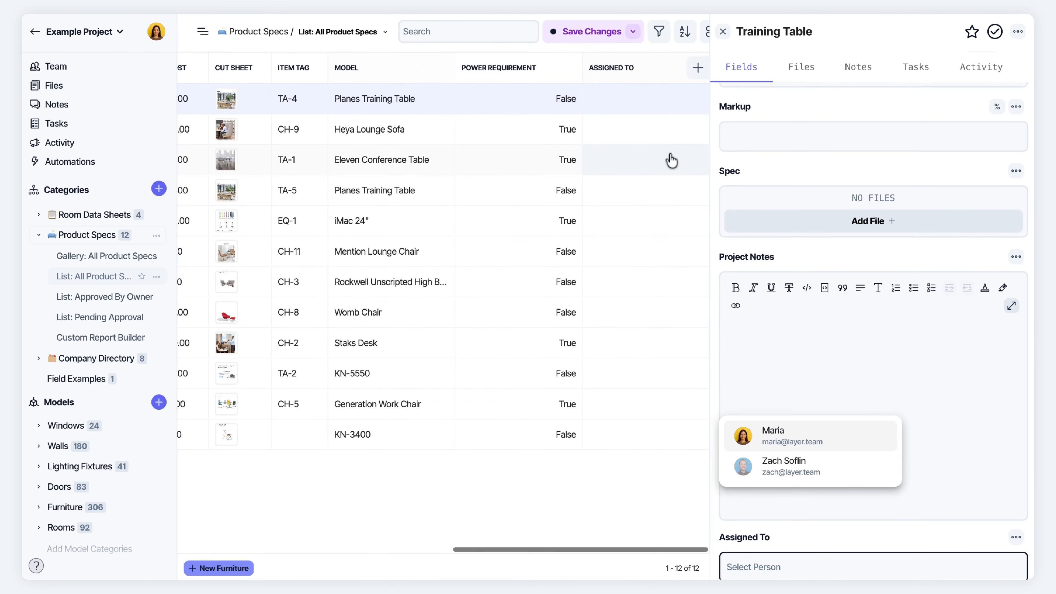
left_click(776, 443)
left_click(609, 135)
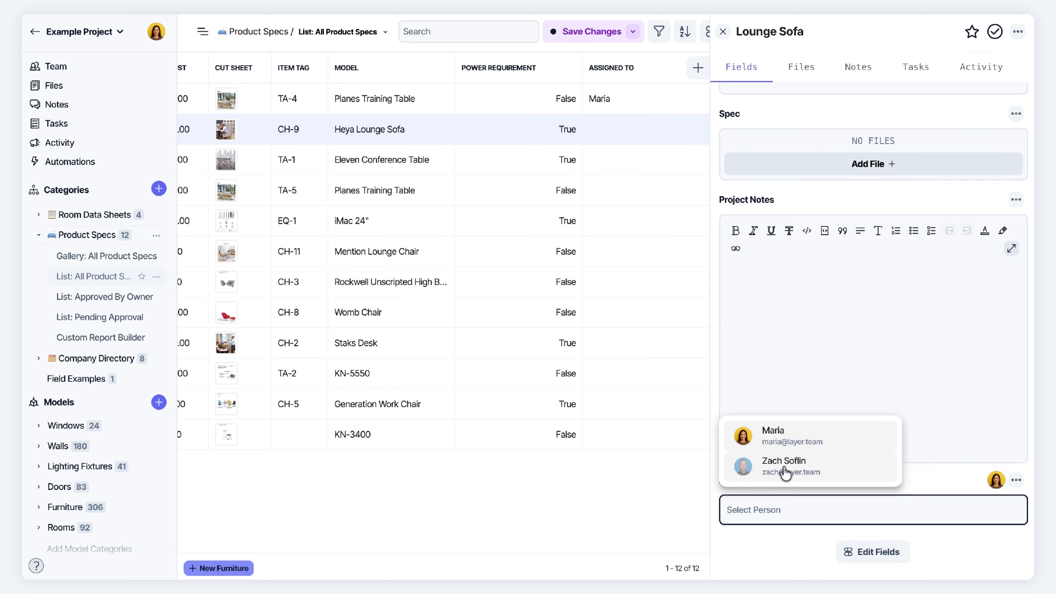
left_click(784, 472)
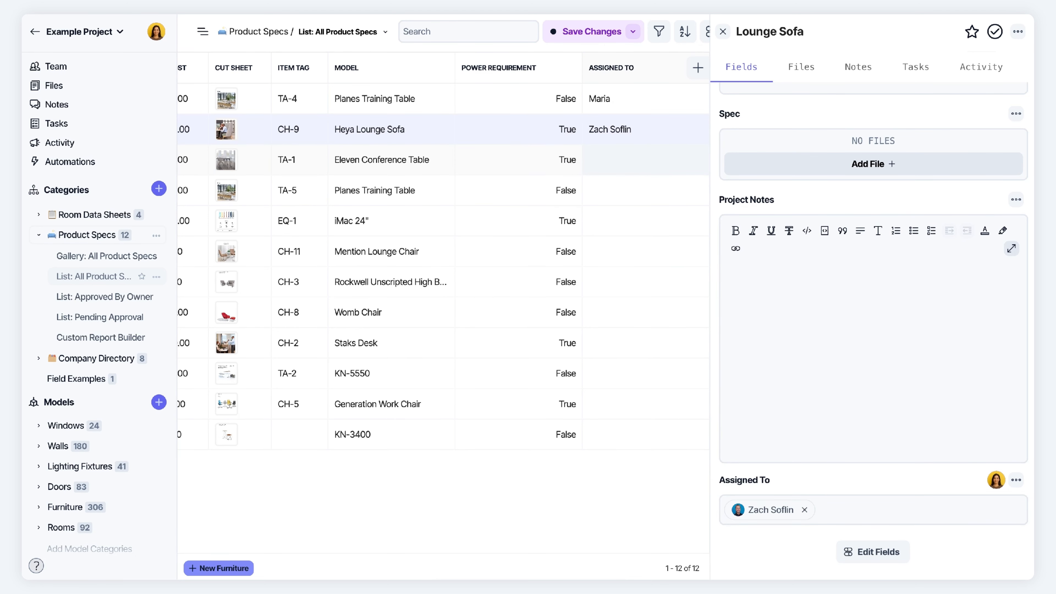
left_click(645, 161)
left_click(934, 488)
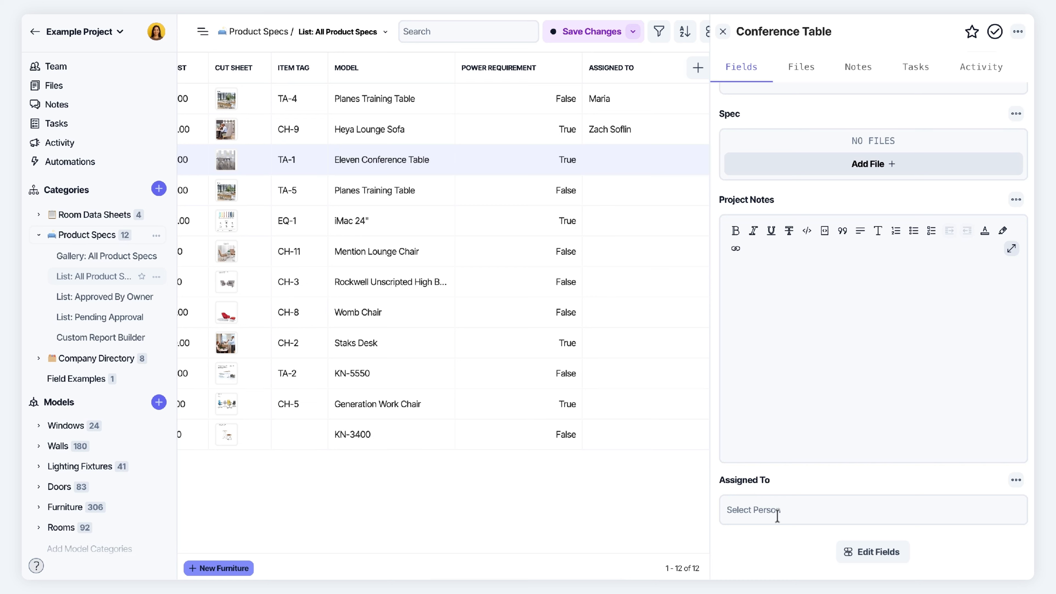
left_click(735, 510)
left_click(773, 441)
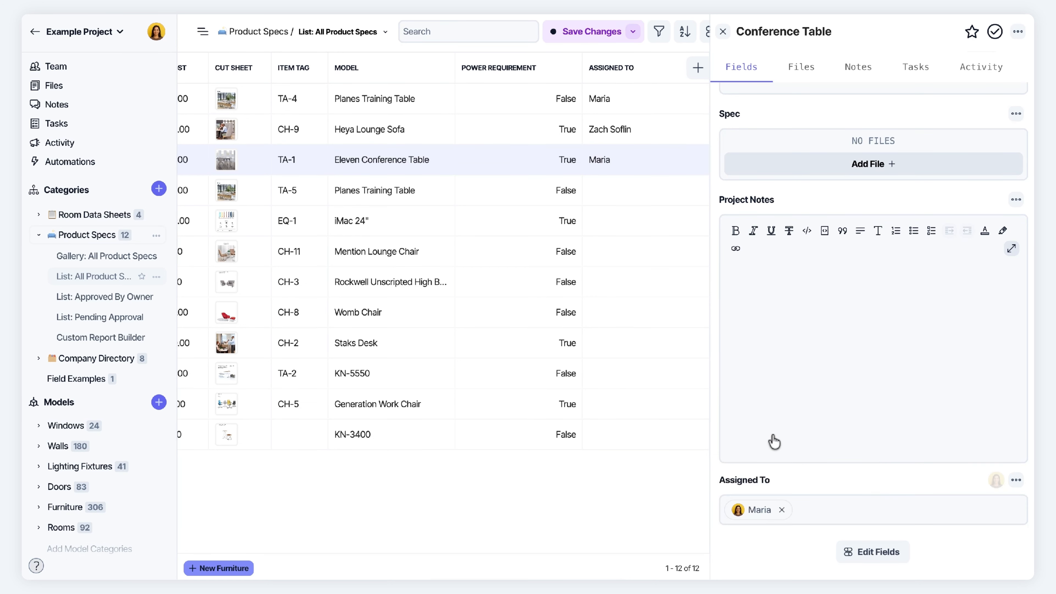
Assign team members to Teaching Table, Teaching Computer and Armless Lounge Chair, then close the details
left_click(614, 195)
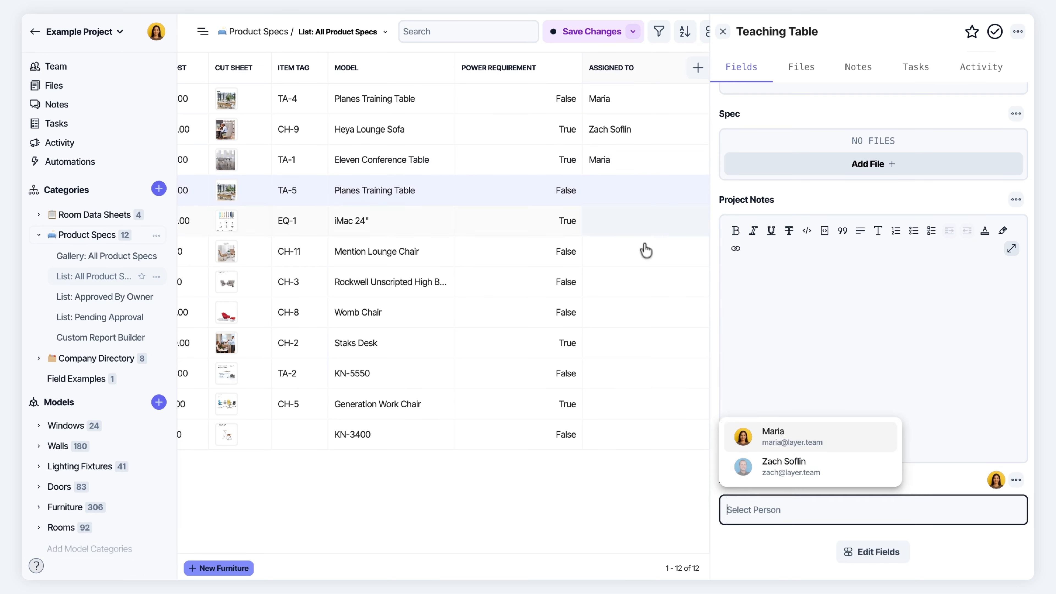
left_click(787, 468)
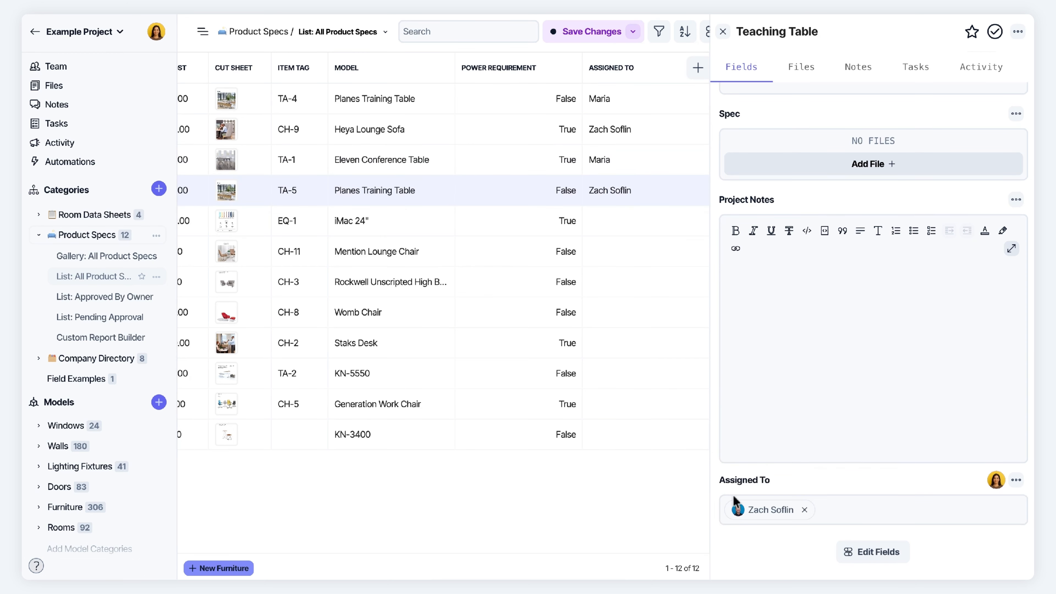
left_click(606, 219)
left_click(748, 437)
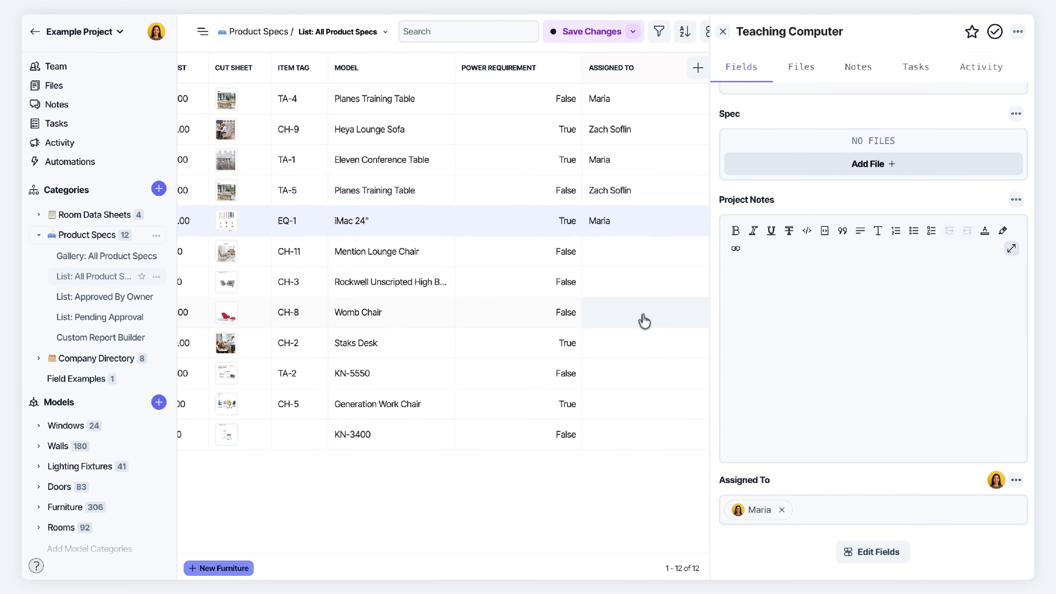
left_click(608, 254)
left_click(784, 466)
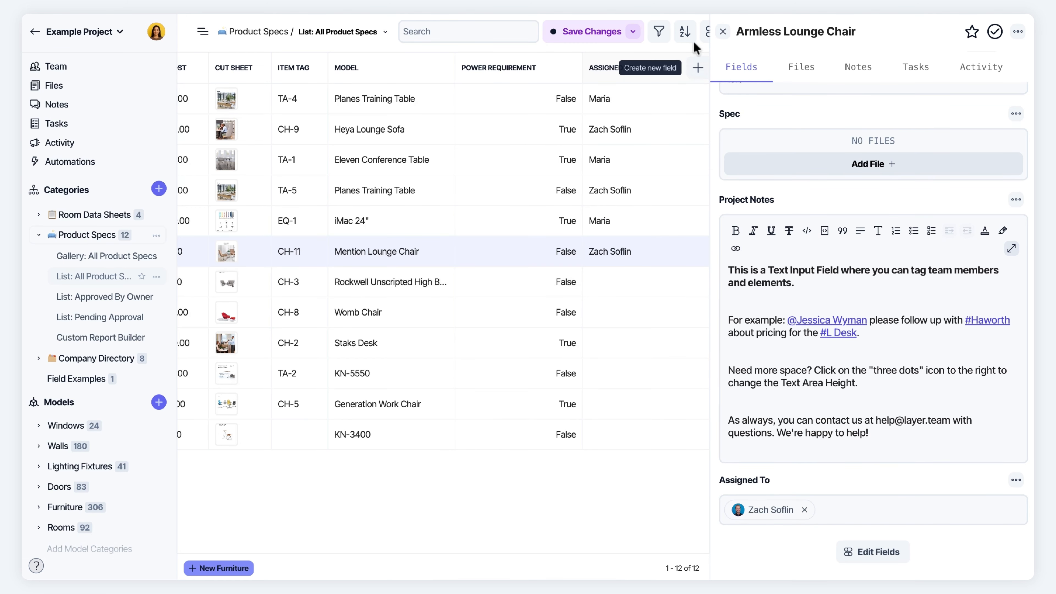
left_click(723, 31)
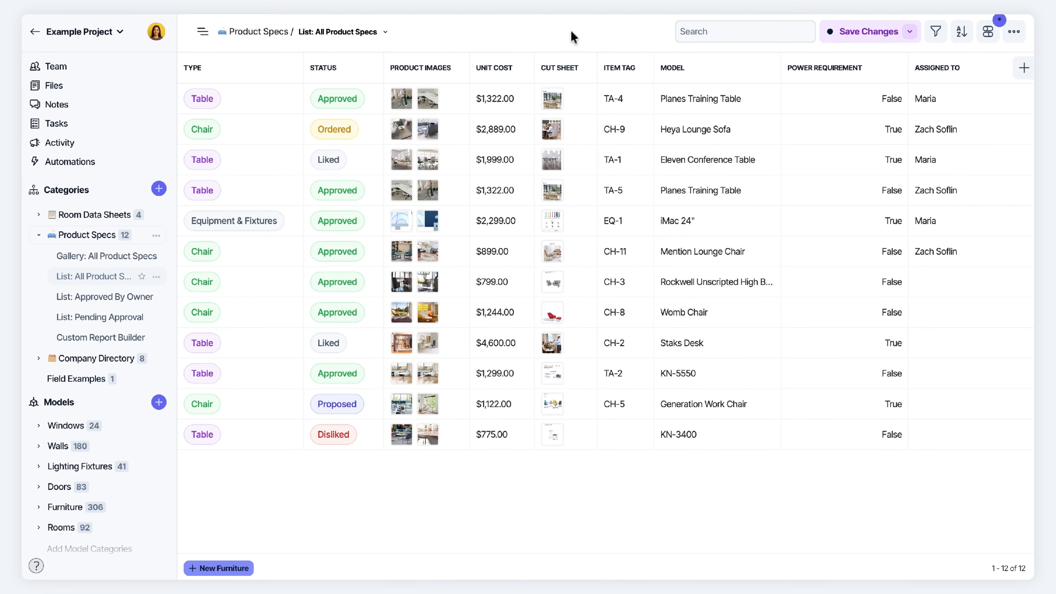
Collapse the Product Specs category and switch to the Field Examples table
scroll(766, 200, "left", 5)
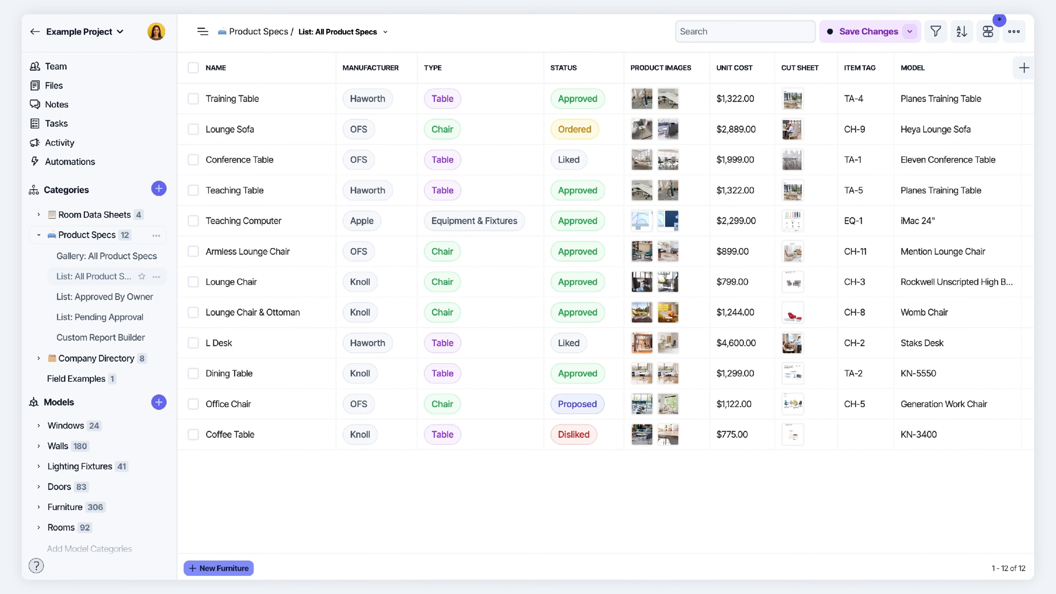
left_click(38, 235)
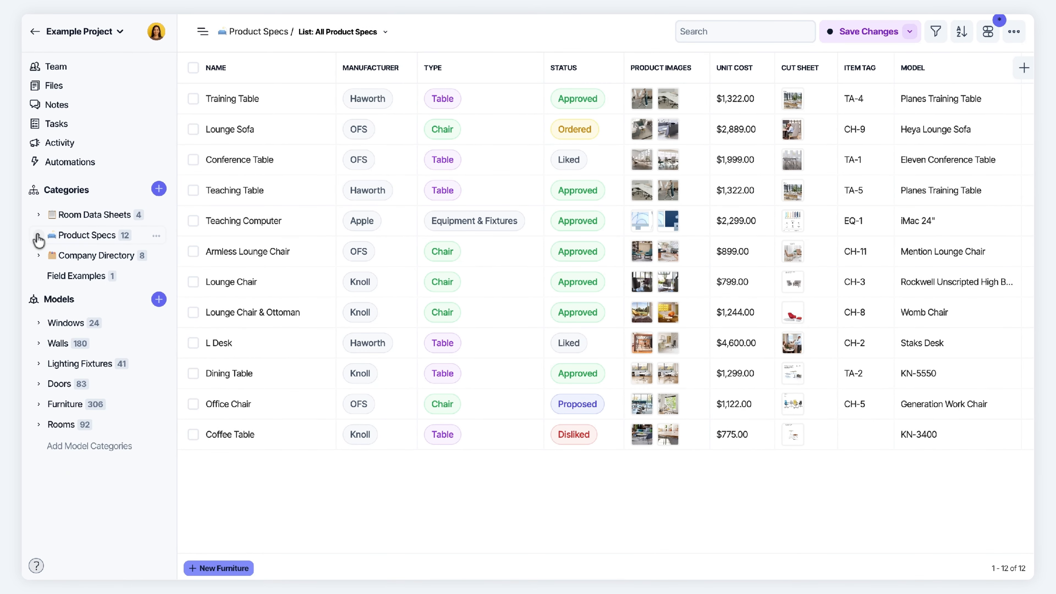
left_click(77, 277)
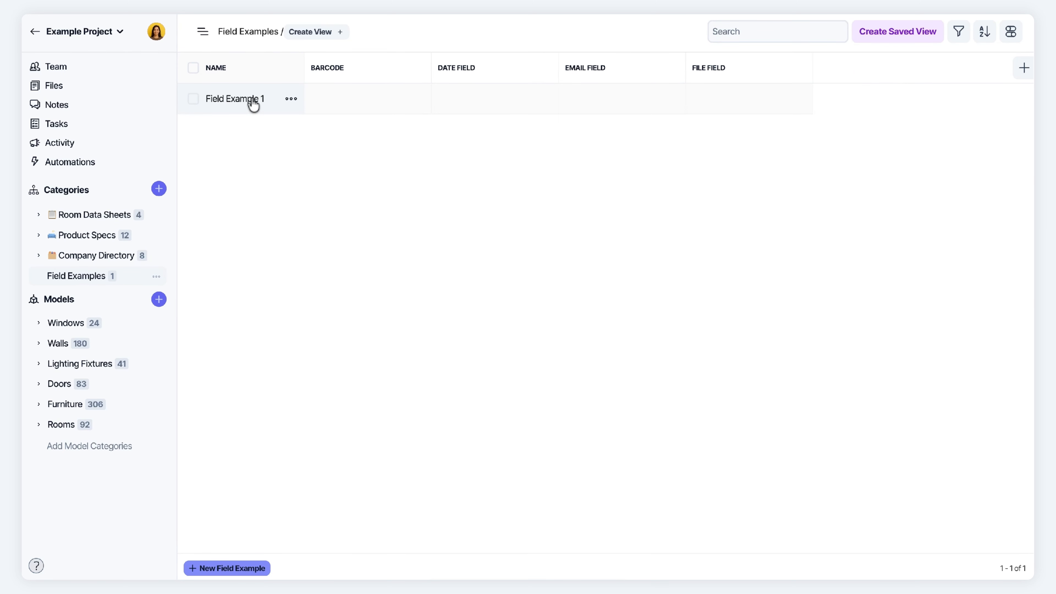
Open Field Example 1's details and click into its empty Barcode field
left_click(236, 100)
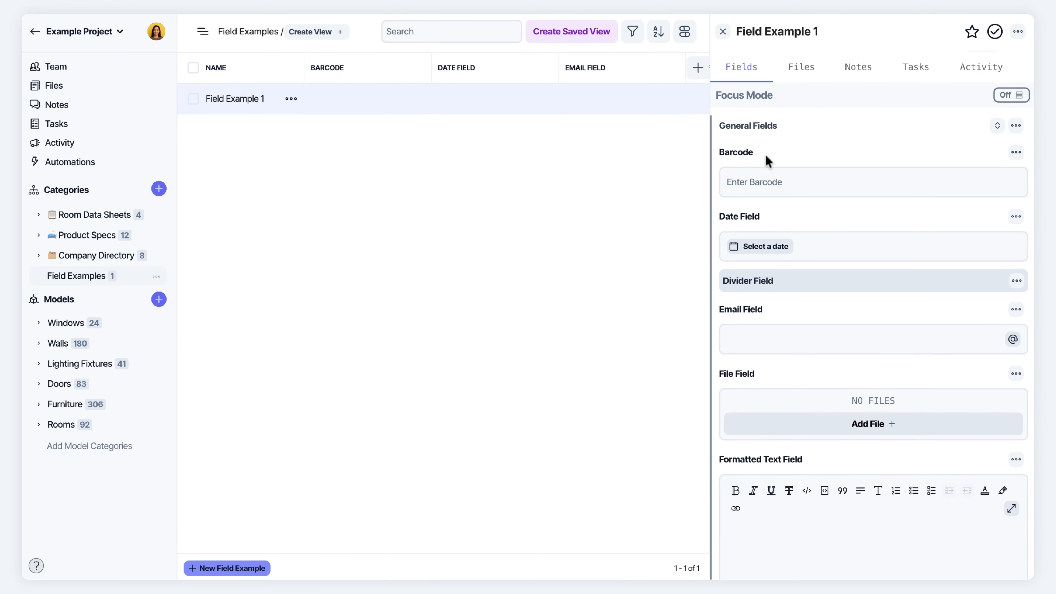
scroll(765, 154, "down", 1)
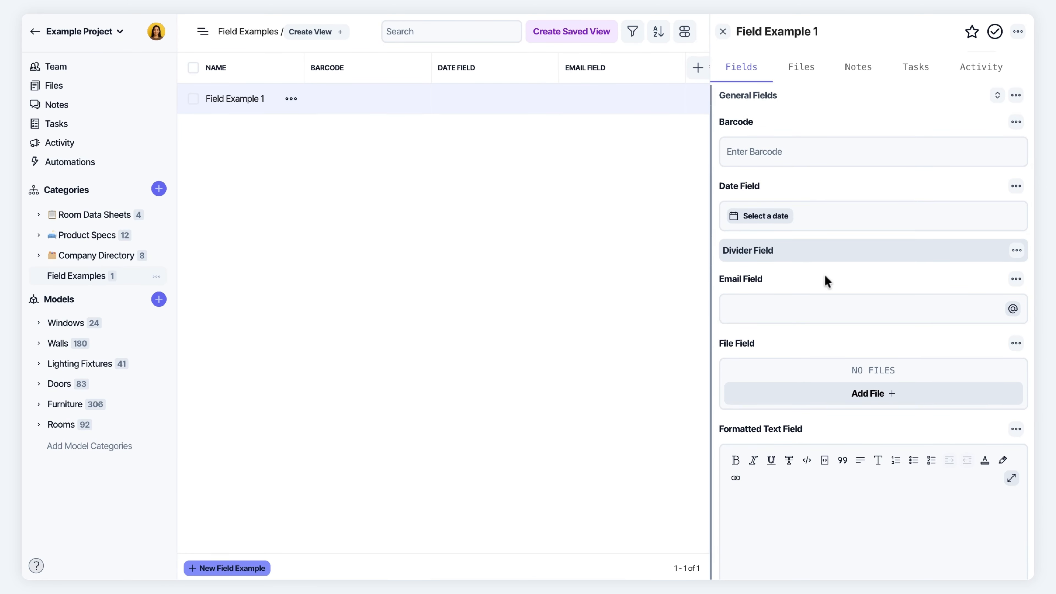
scroll(825, 276, "down", 4)
scroll(824, 275, "up", 5)
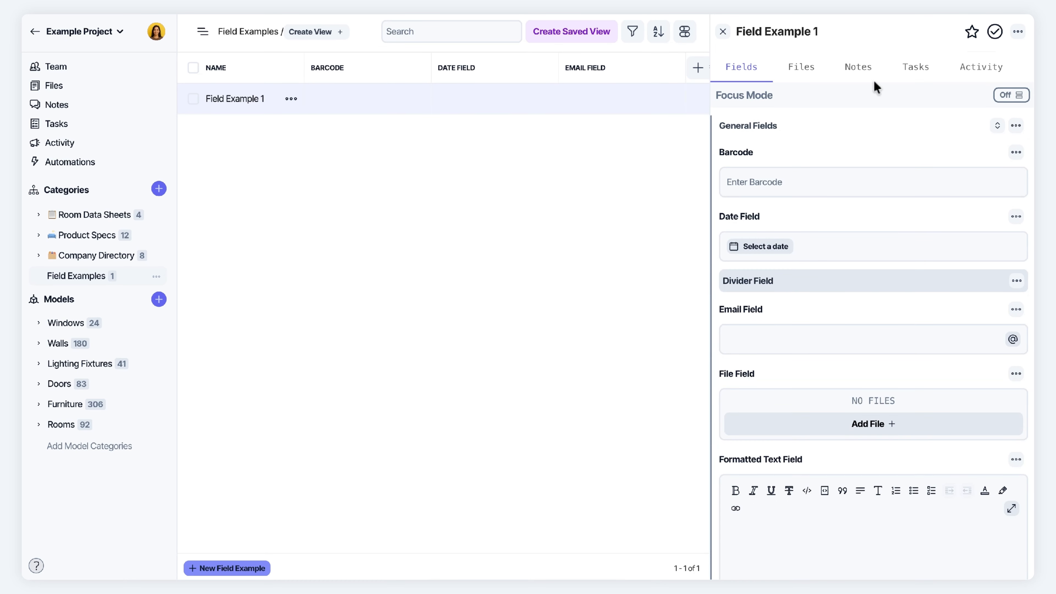
left_click(751, 183)
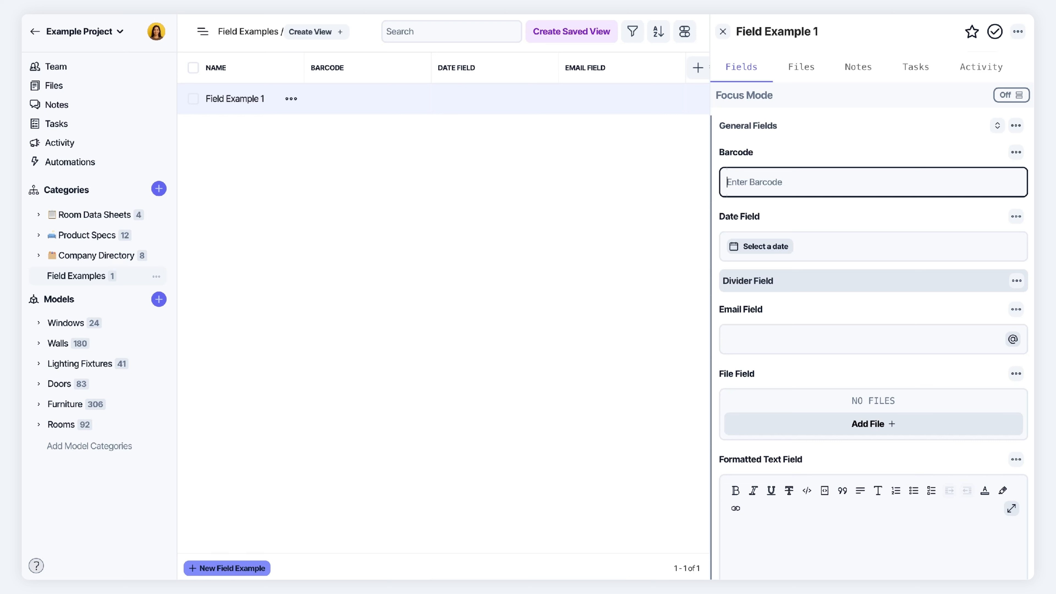
Enter barcode 3r9g8j34hr and set the Date Field to Dec 18, 2025
type("3r9g8j34hr")
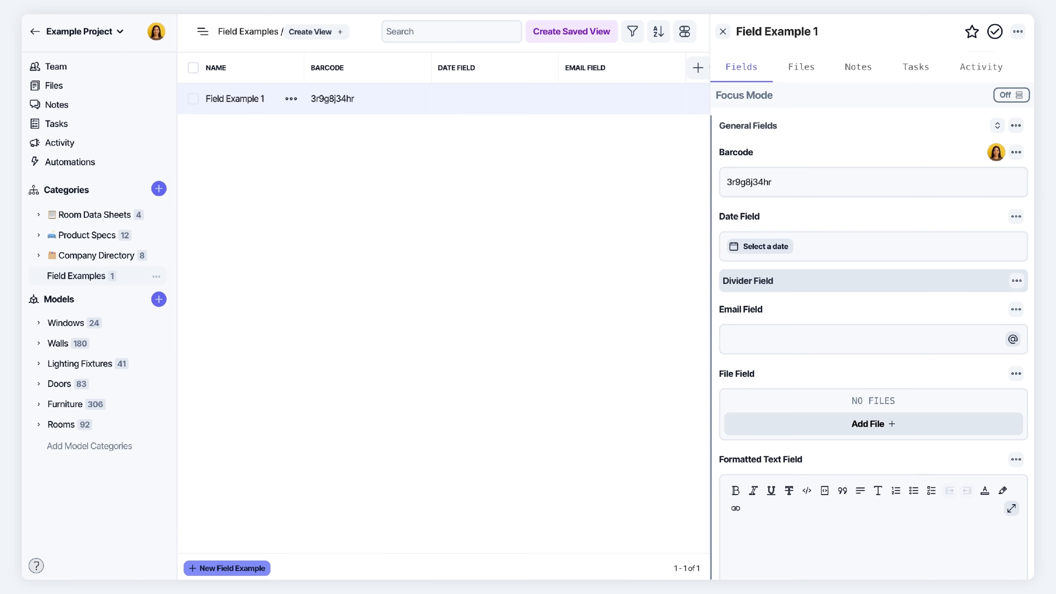
left_click(769, 248)
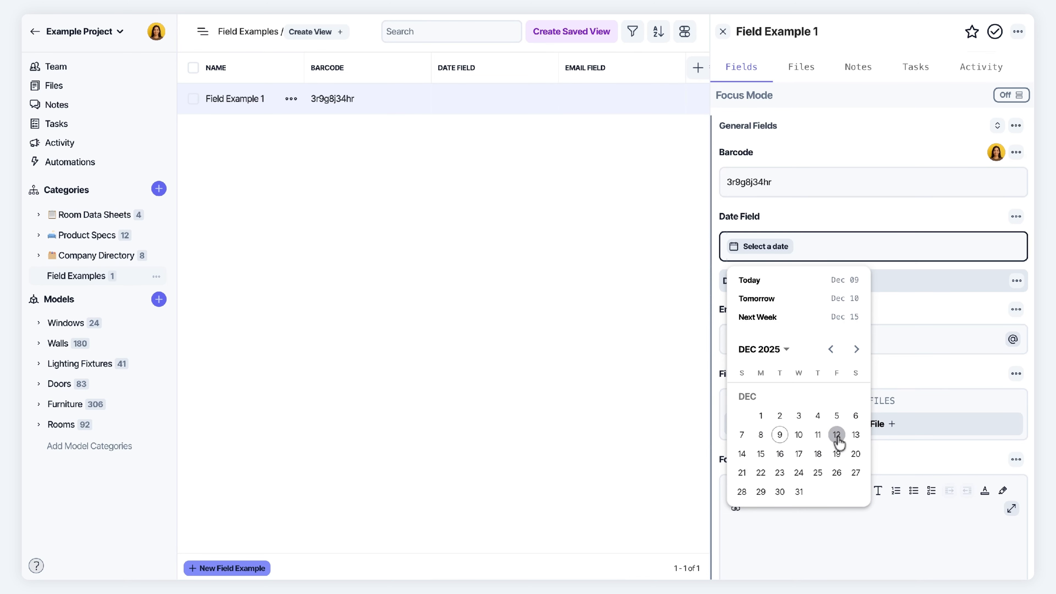
left_click(817, 454)
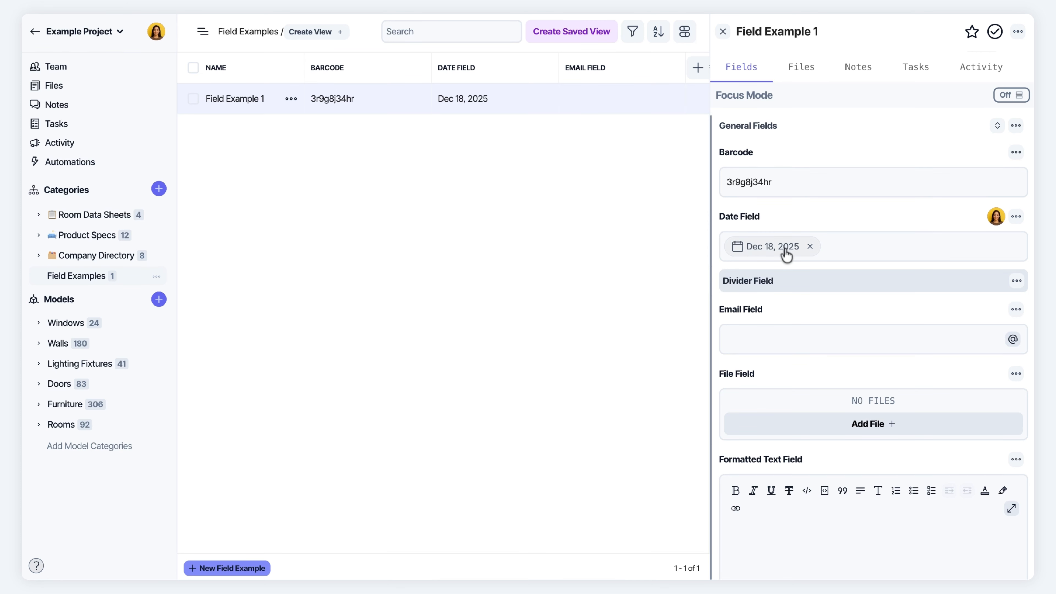
left_click(810, 249)
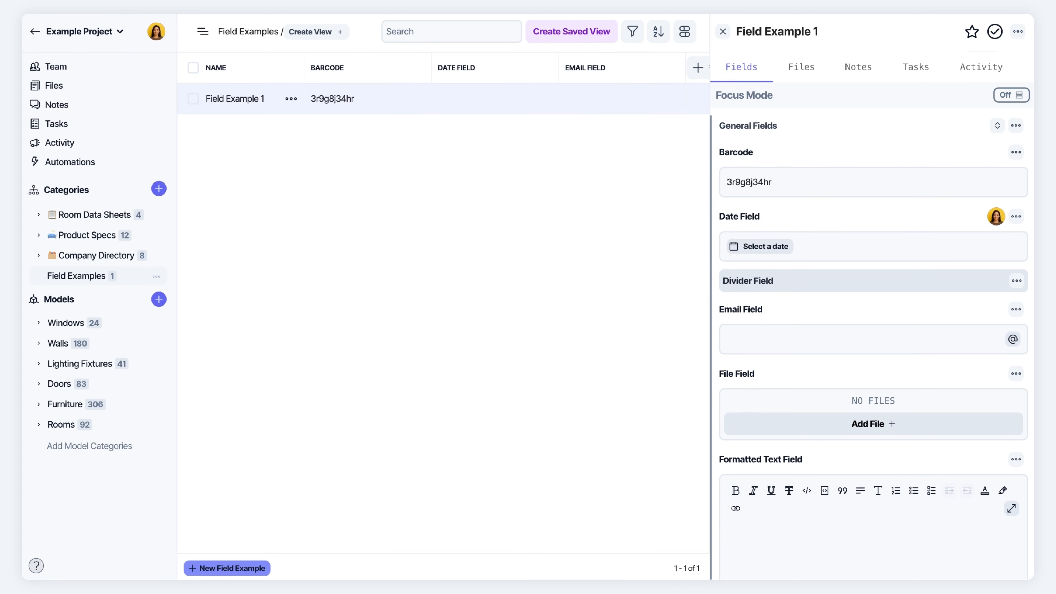
left_click(744, 252)
left_click(819, 456)
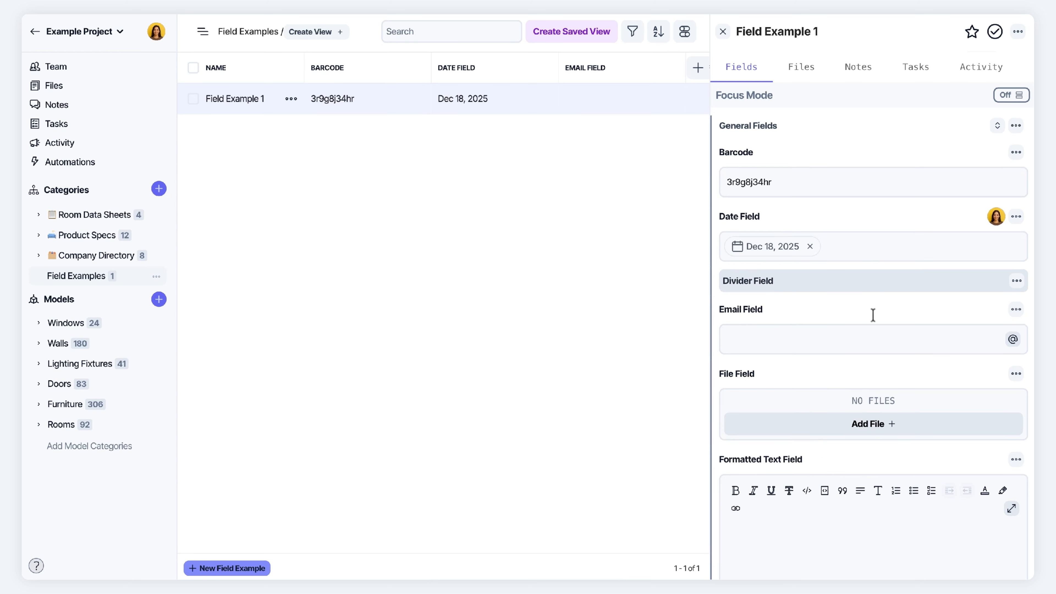
scroll(738, 307, "down", 5)
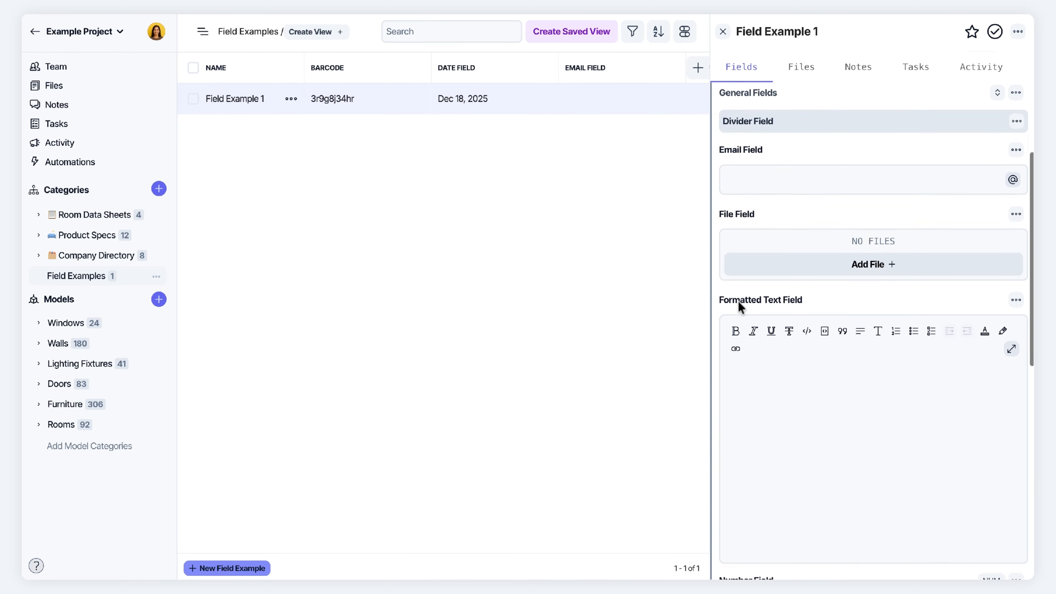
Enter an e-mail address in the Email Field, save it, and copy it to the clipboard
left_click(740, 144)
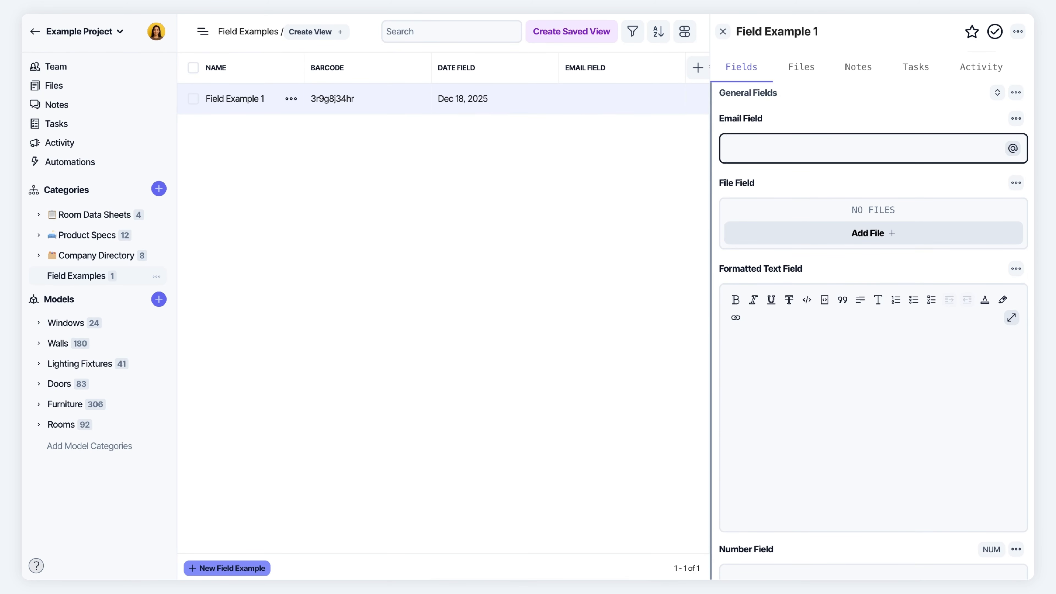
left_click(921, 124)
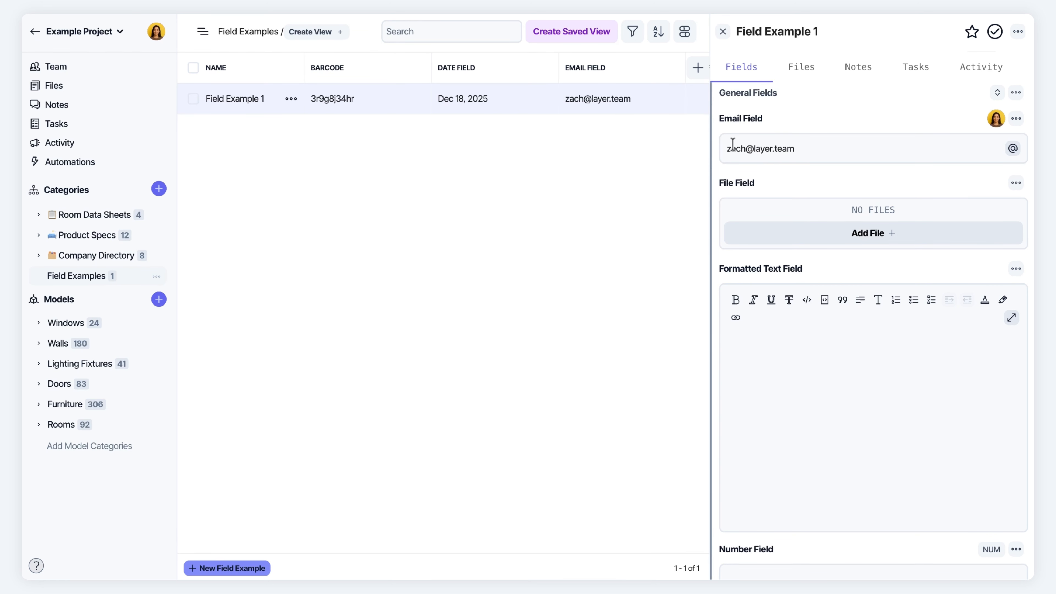
left_click(1012, 150)
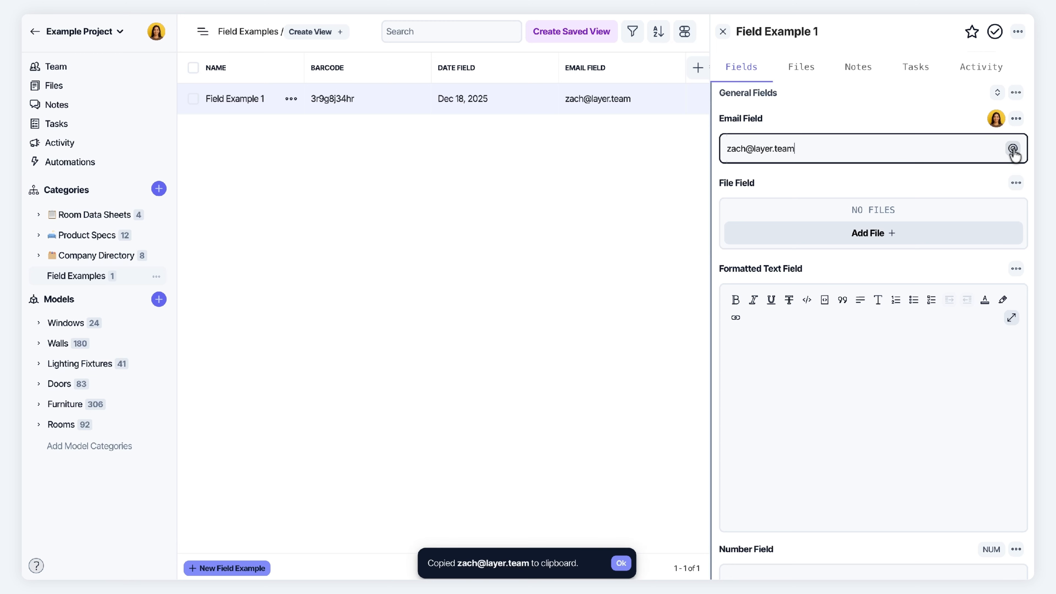
left_click(856, 124)
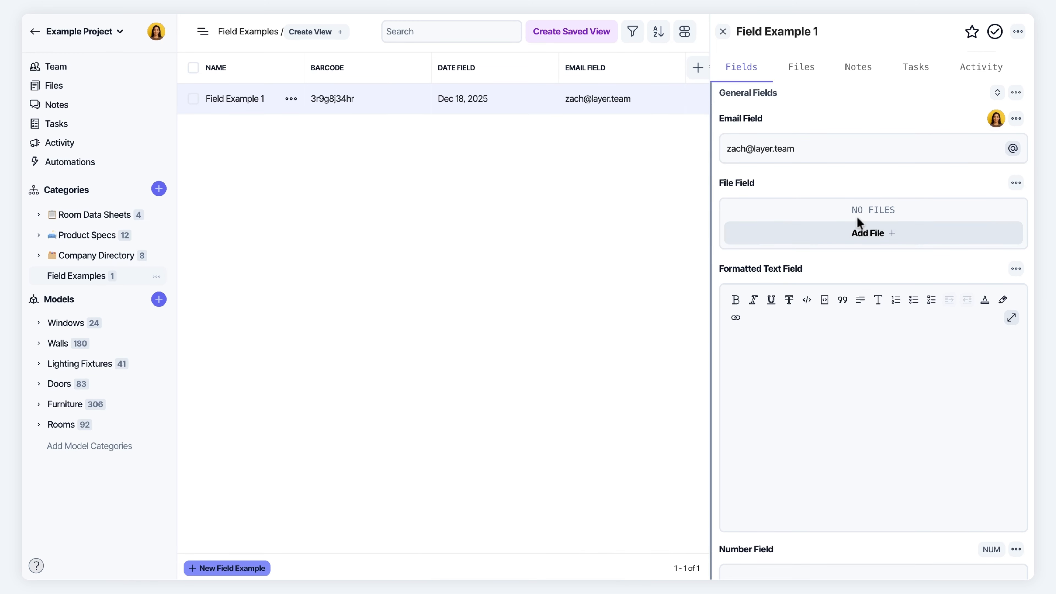
Upload 2110CT9701.pdf and 73H993030_AHU_Fact_Sheet_US.pdf to the File Field
left_click(842, 240)
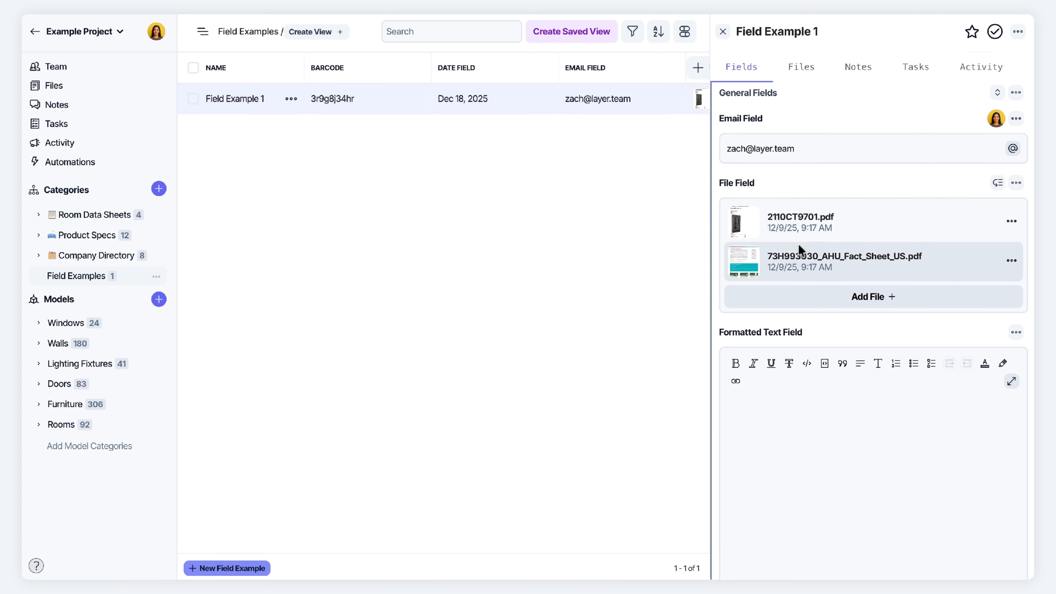
Open 73H993030_AHU_Fact_Sheet_US.pdf at page 2's Models and Performance tables
left_click(792, 265)
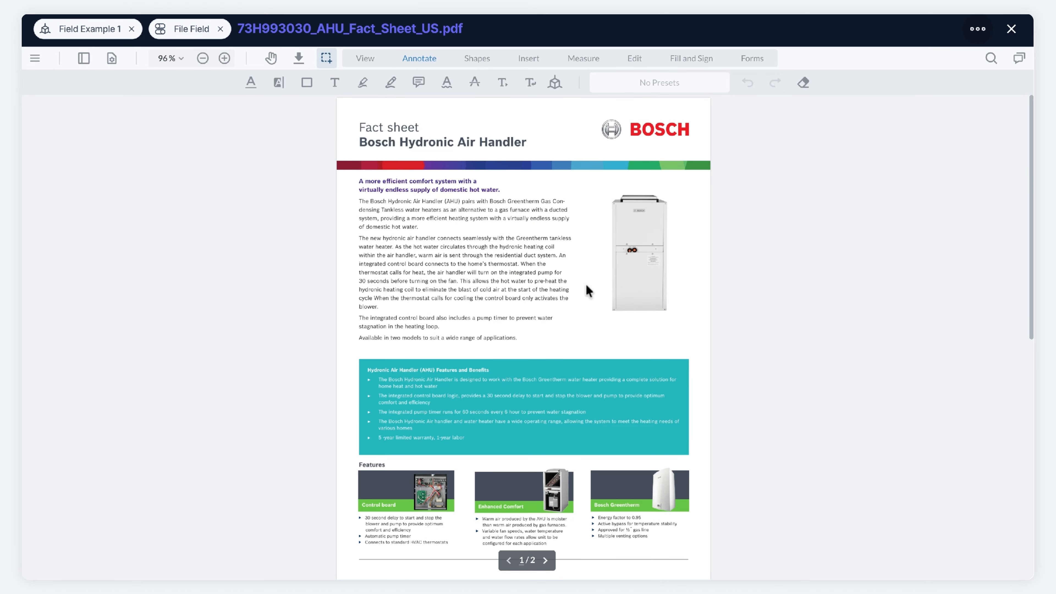
scroll(491, 285, "up", 5)
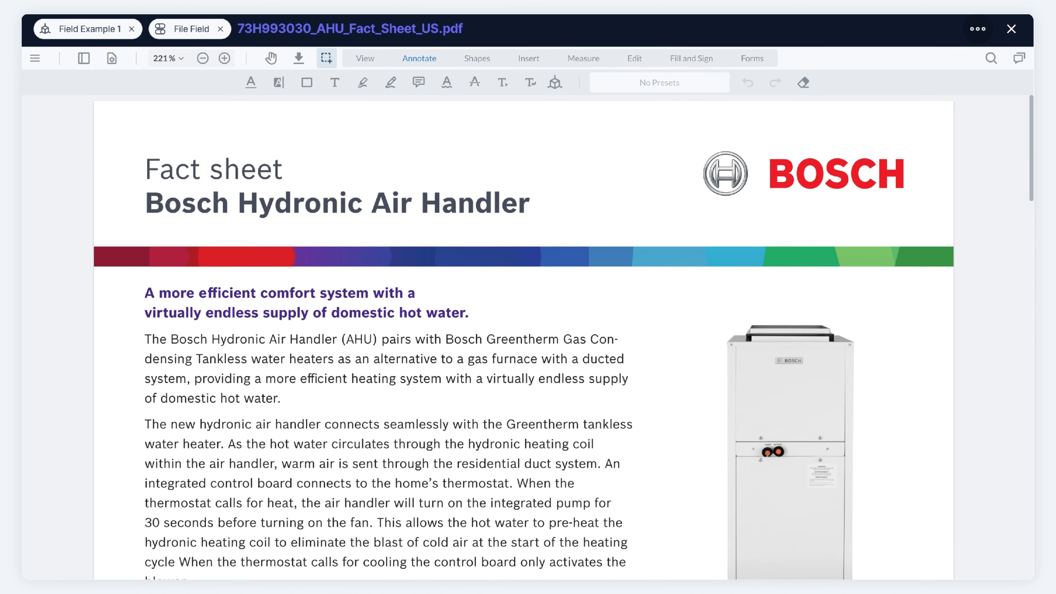
scroll(464, 411, "down", 10)
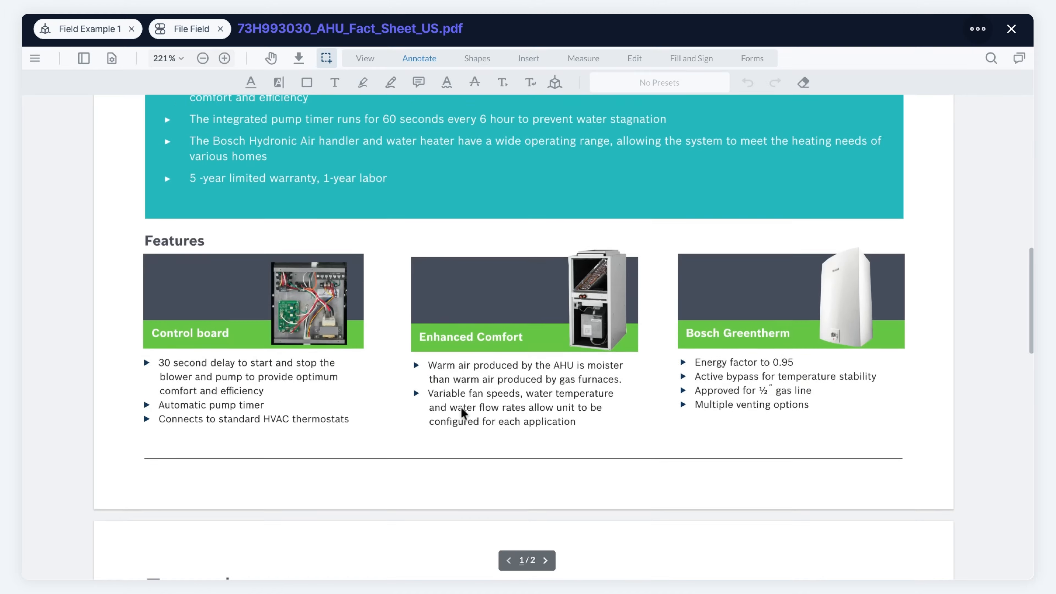
scroll(464, 411, "down", 15)
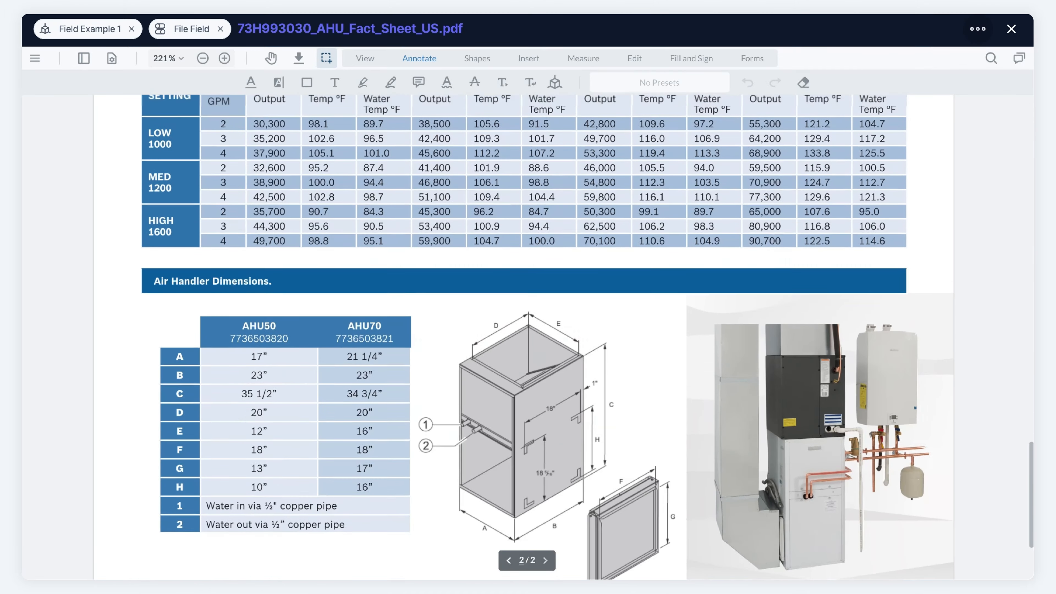
scroll(523, 337, "up", 7)
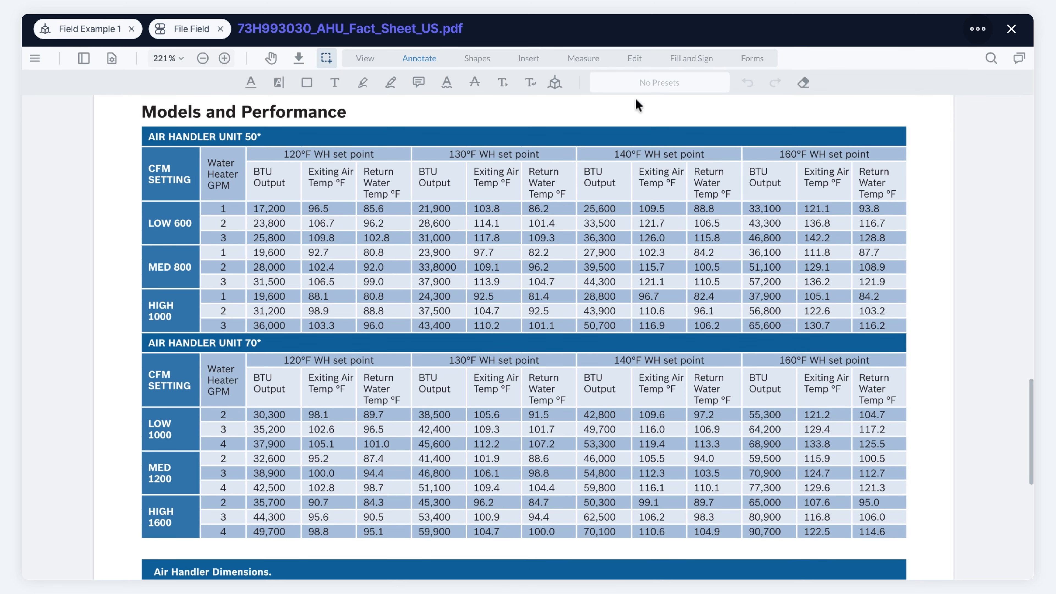
Circle LOW 600 in red and cloud the 130°F WH set point columns, then close the PDF
left_click(390, 85)
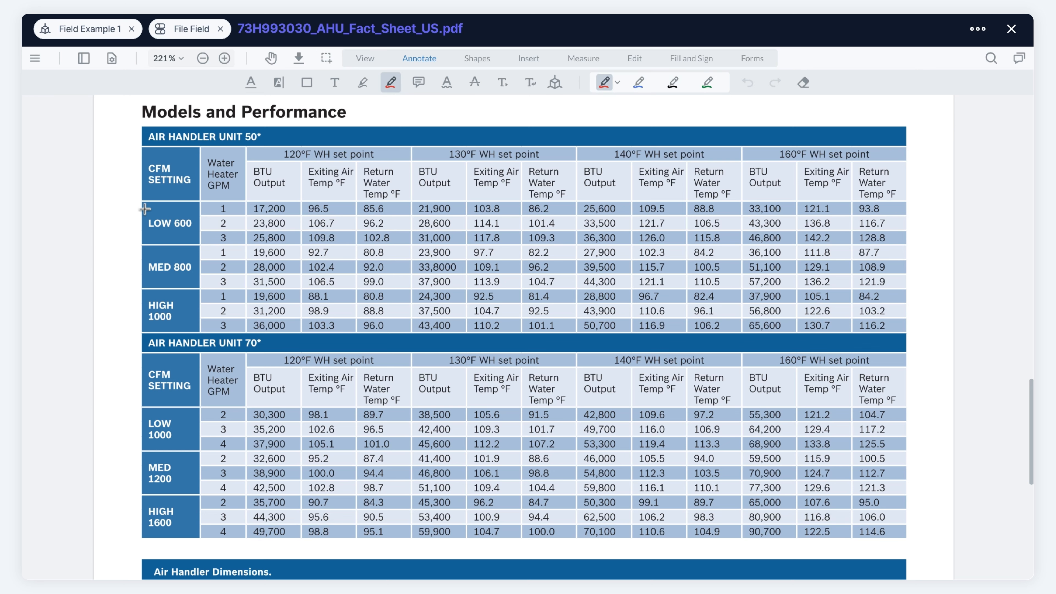
mouse_move(144, 209)
left_mouse_down()
mouse_move(202, 210)
mouse_move(206, 238)
mouse_move(140, 240)
mouse_move(127, 223)
mouse_move(163, 215)
left_mouse_up()
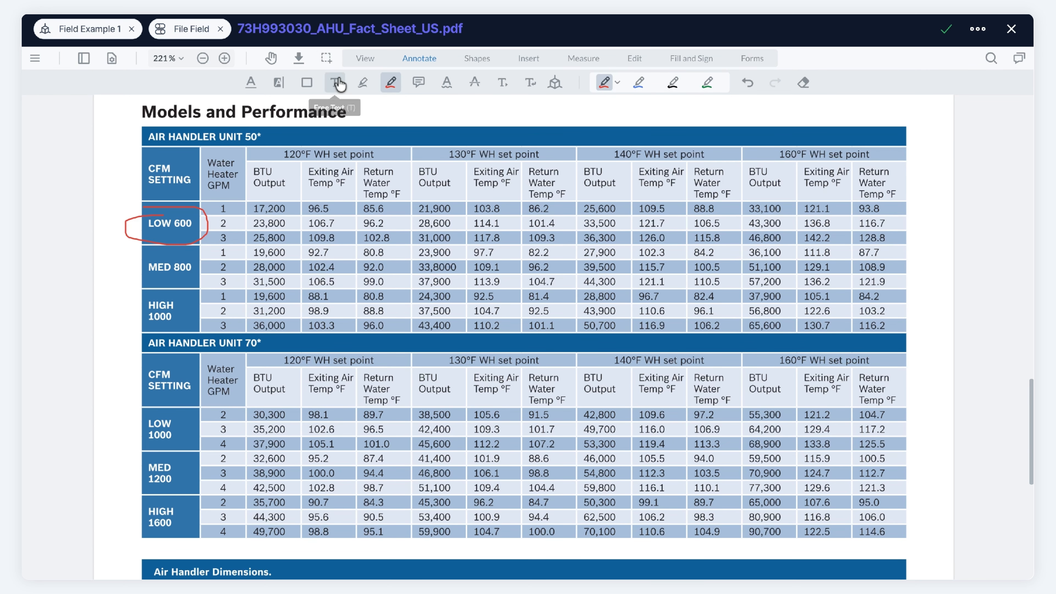
left_click(474, 60)
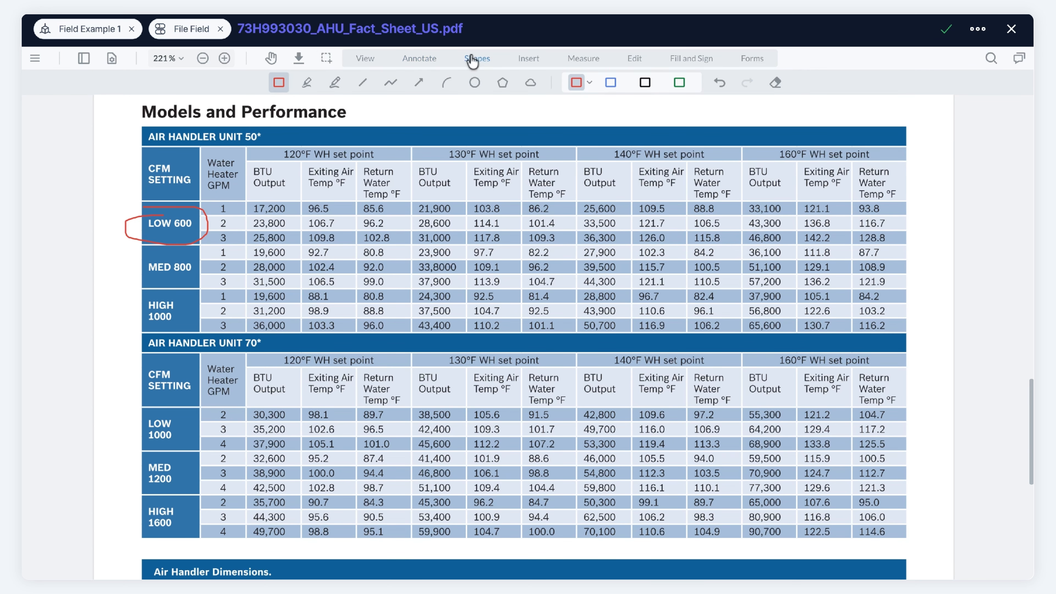
left_click(530, 85)
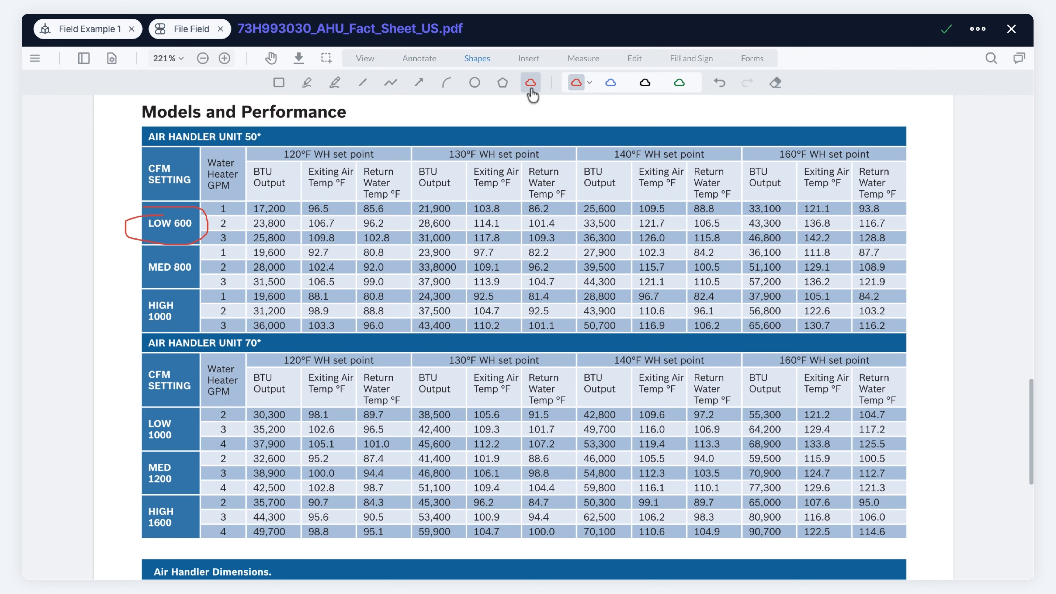
left_click(400, 143)
left_click(580, 144)
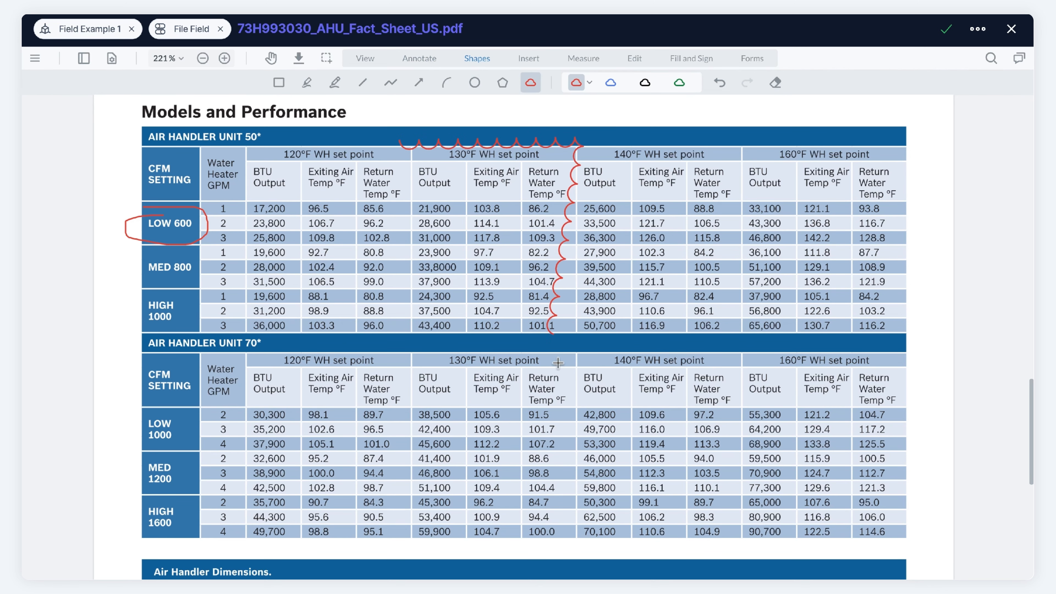
left_click(587, 353)
left_click(393, 344)
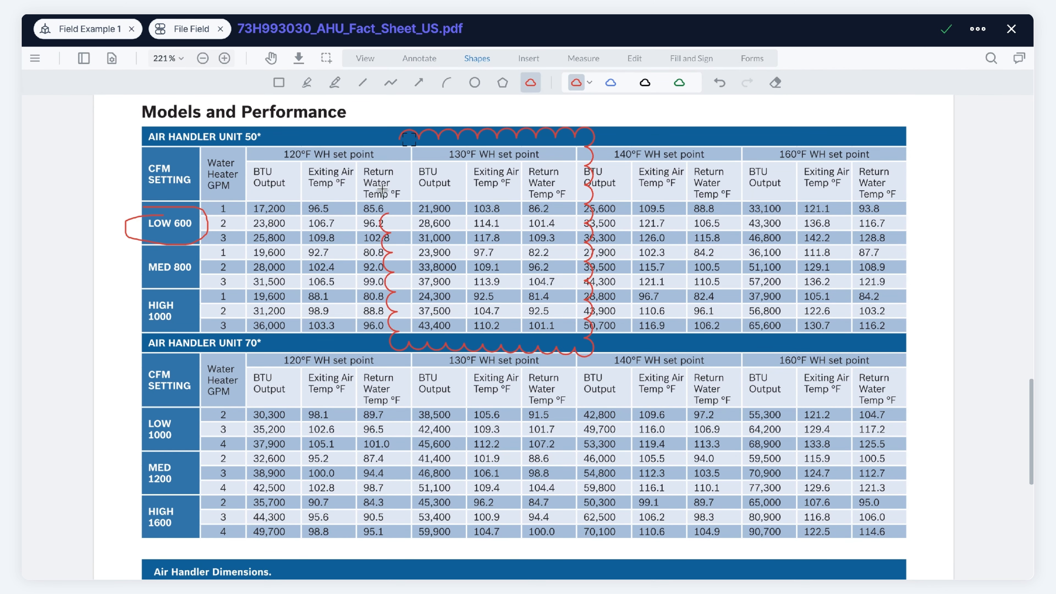
left_click(408, 139)
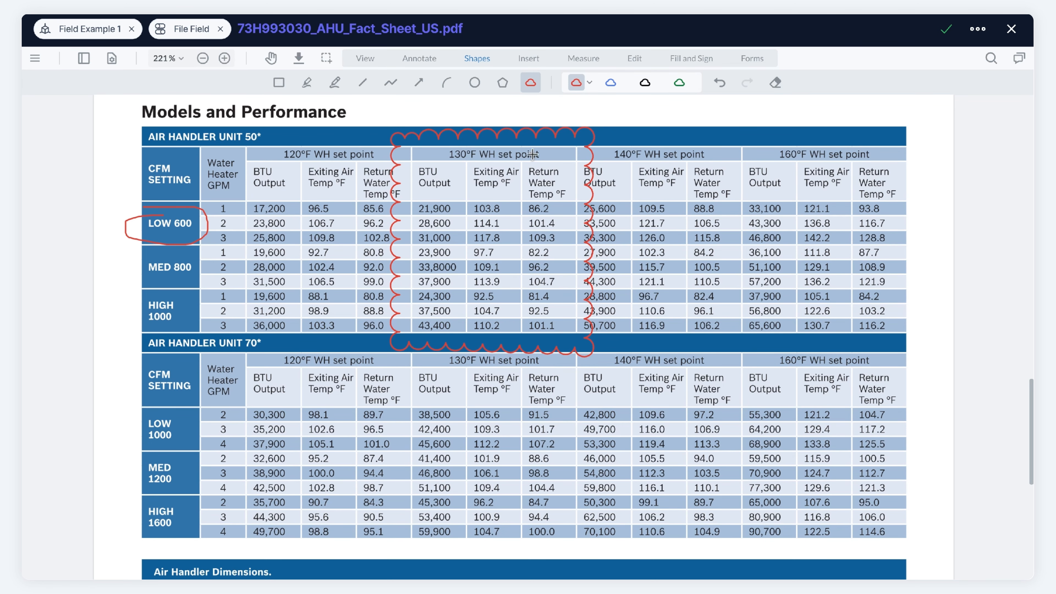
left_click(1011, 28)
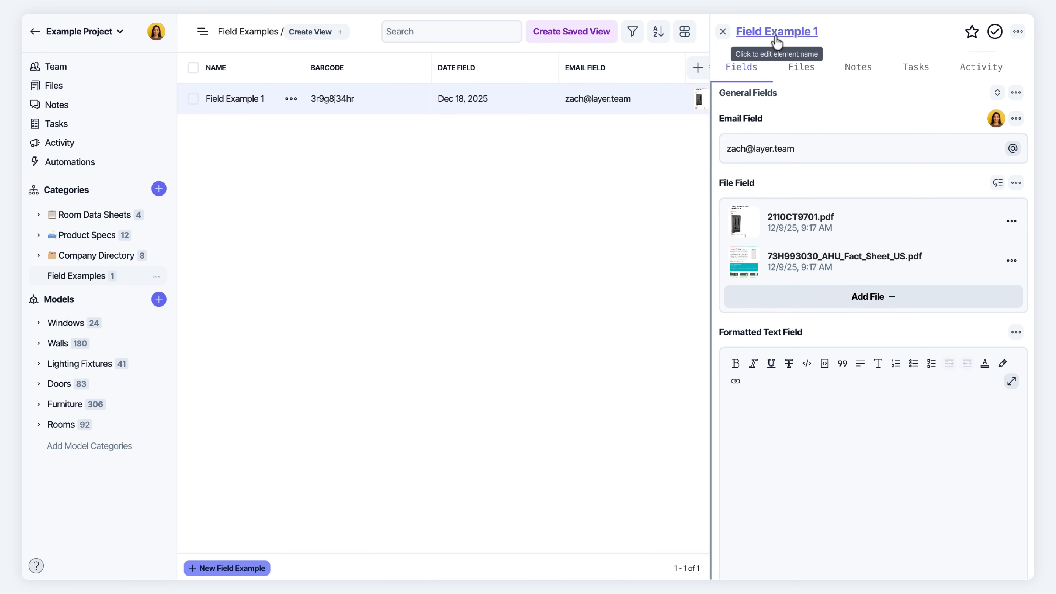
Reorder the files so 73H993030_AHU_Fact_Sheet_US.pdf comes before 2110CT9701.pdf
scroll(792, 255, "down", 2)
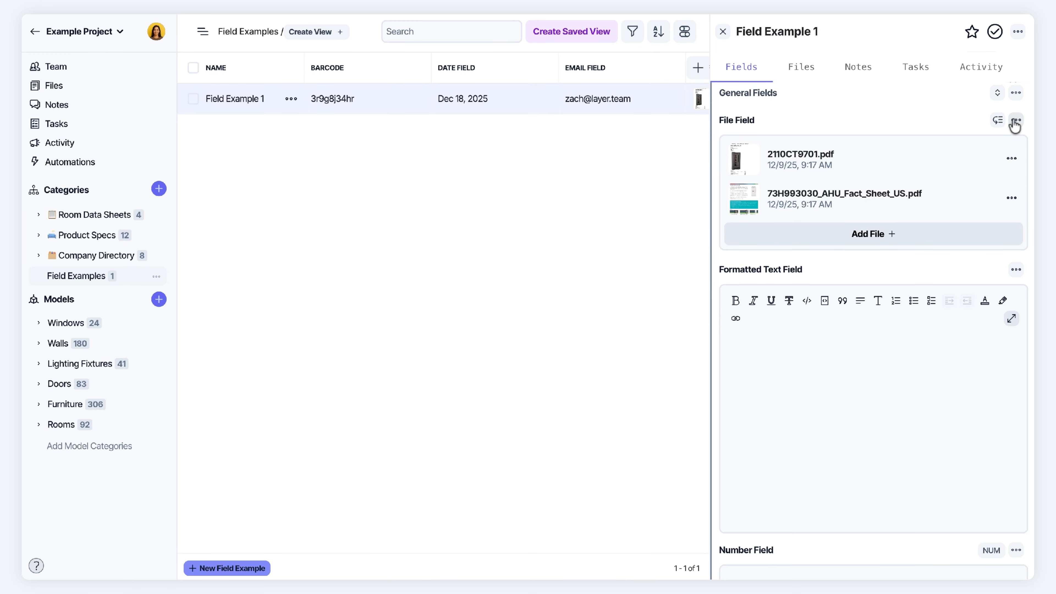
left_click(997, 123)
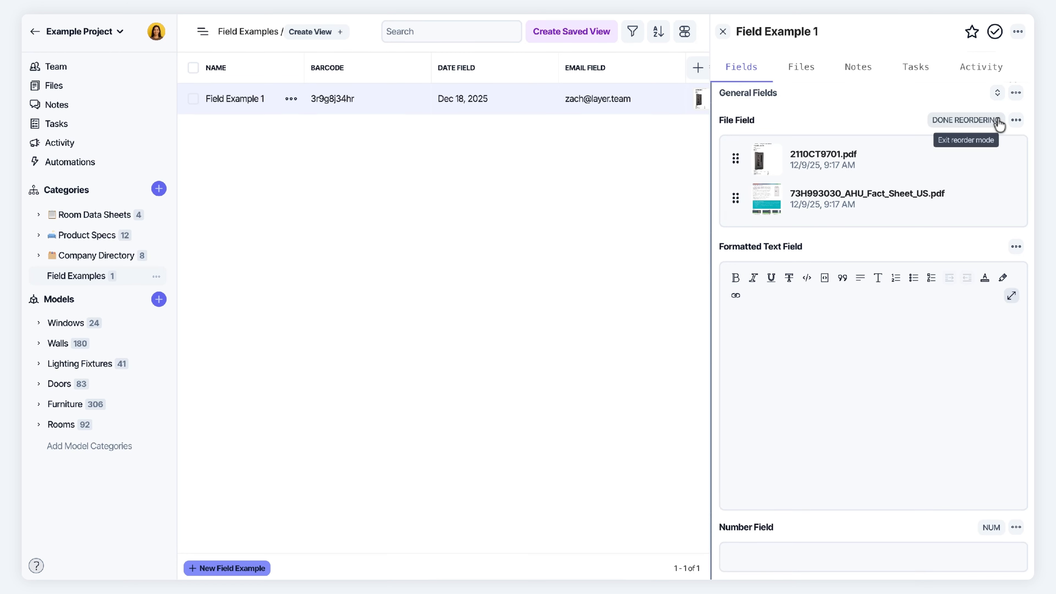
left_click_drag(736, 158, 728, 198)
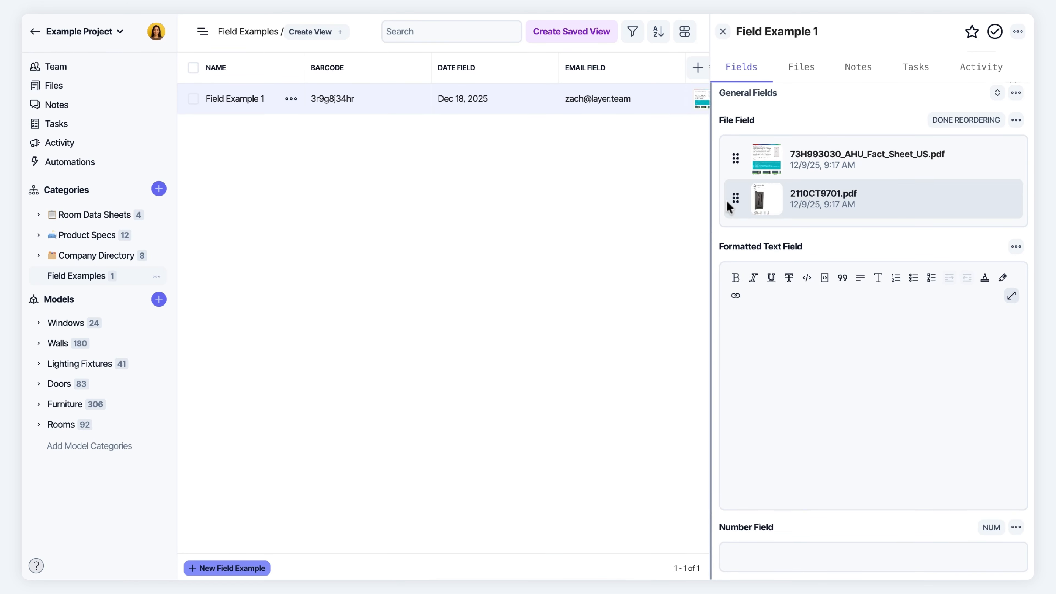
left_click(957, 122)
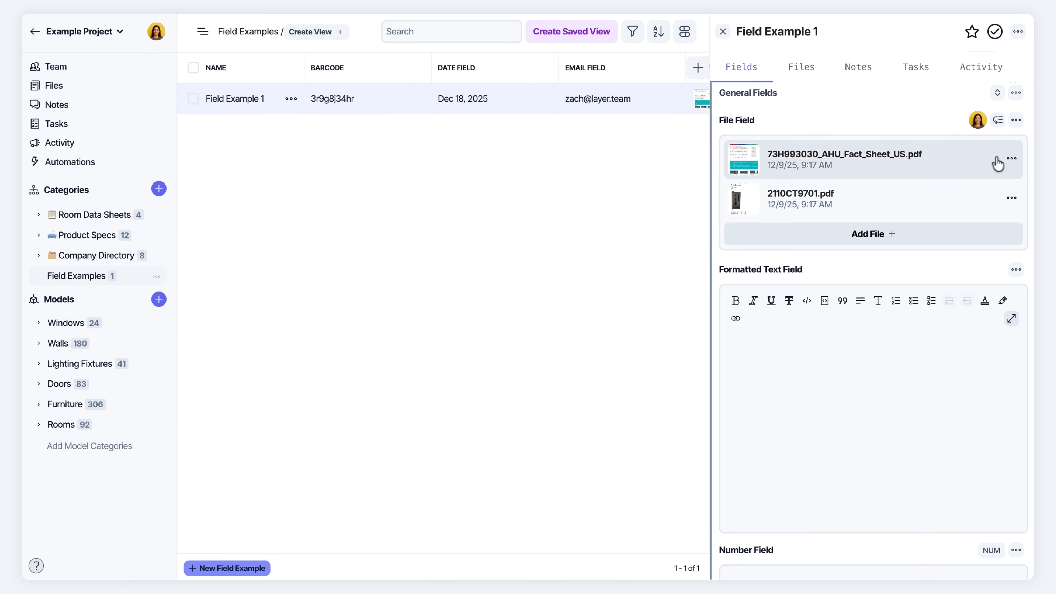
left_click(1011, 159)
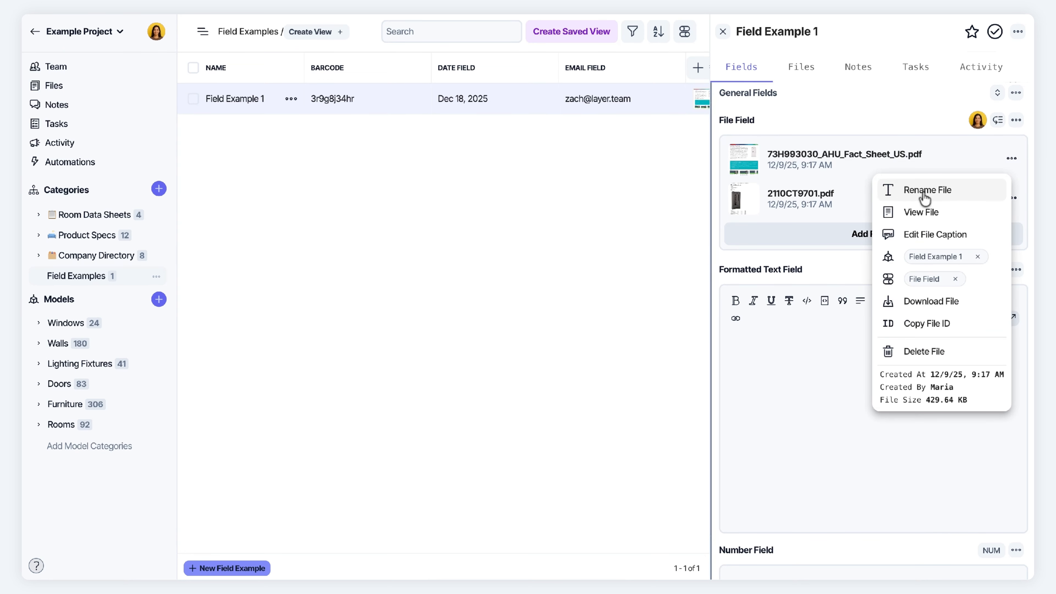
Caption the AHU fact sheet "This is an equipment cutsheet"
left_click(929, 236)
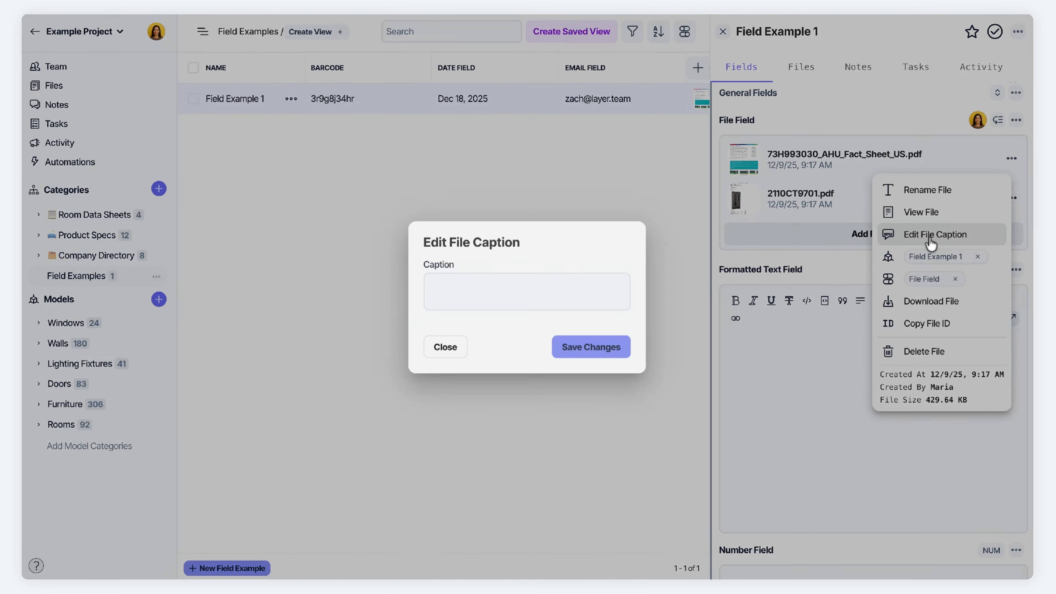
type("This is")
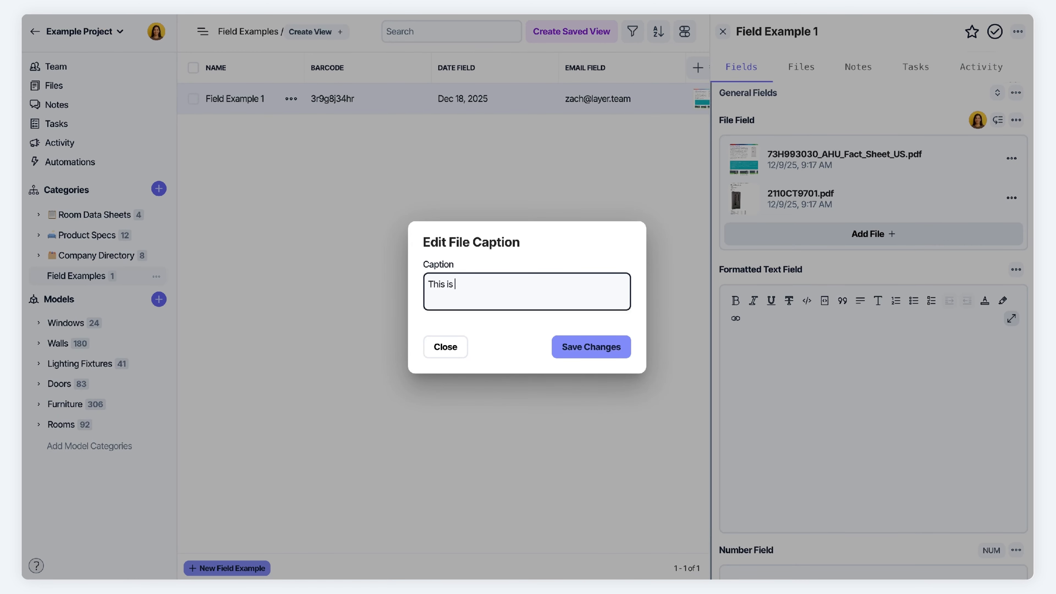
type(" an equipment cutsheet")
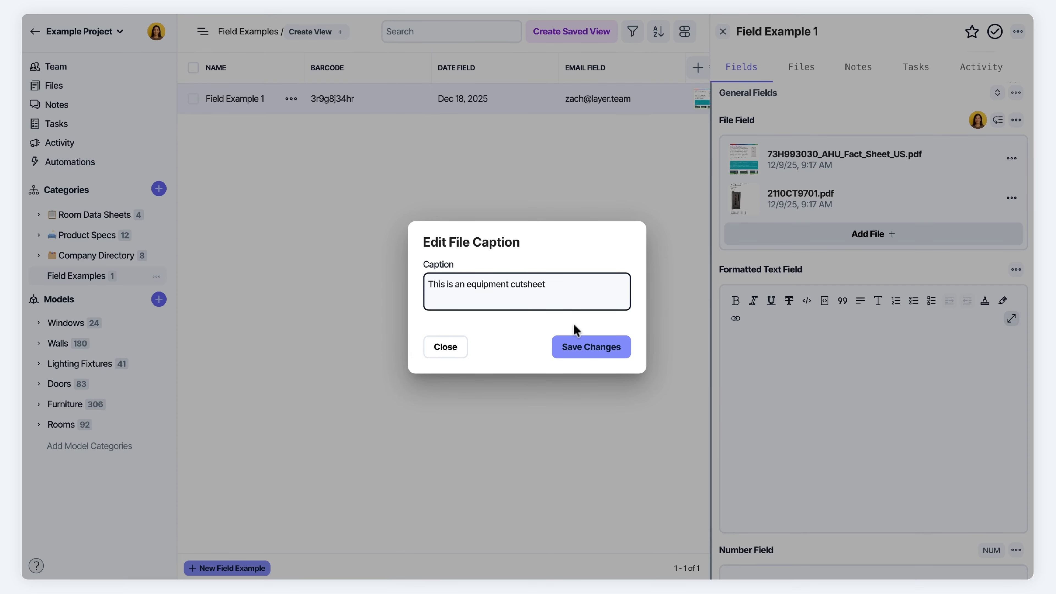
left_click(575, 337)
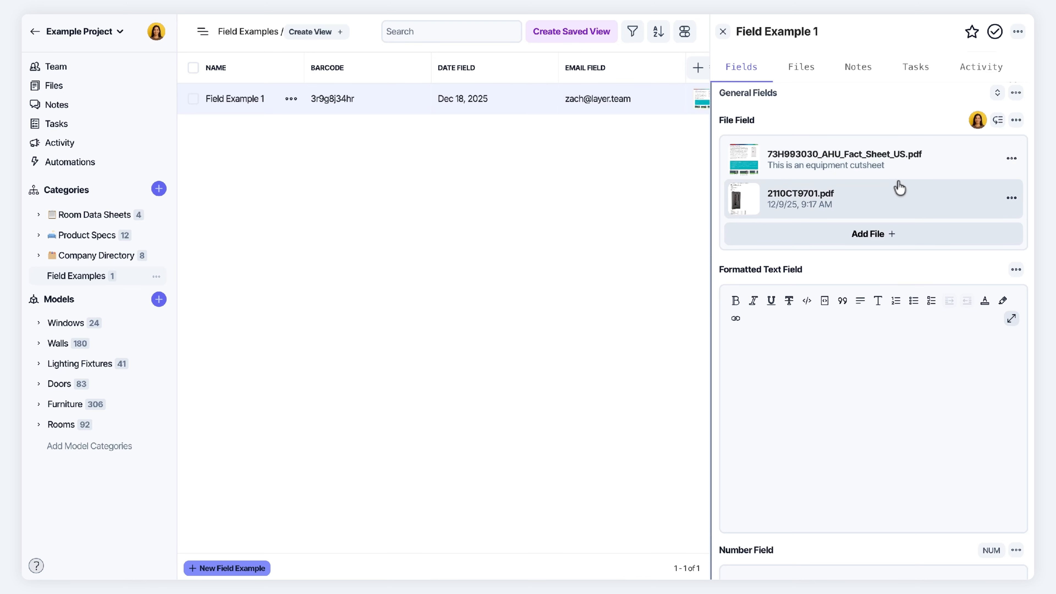
Download the 73H993030_AHU_Fact_Sheet_US.pdf attachment
left_click(1016, 120)
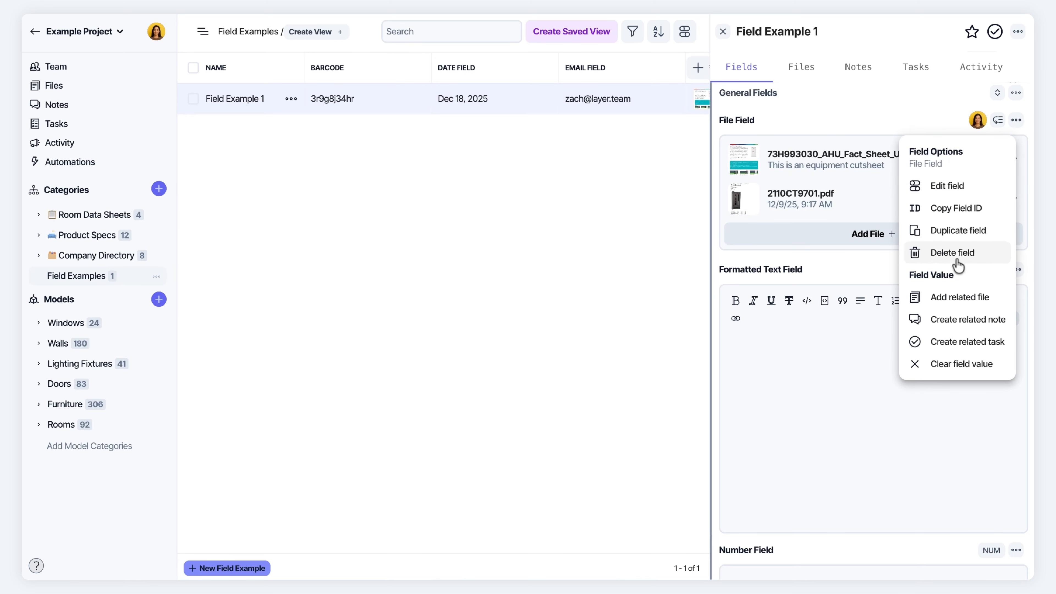
left_click(893, 130)
left_click(1012, 159)
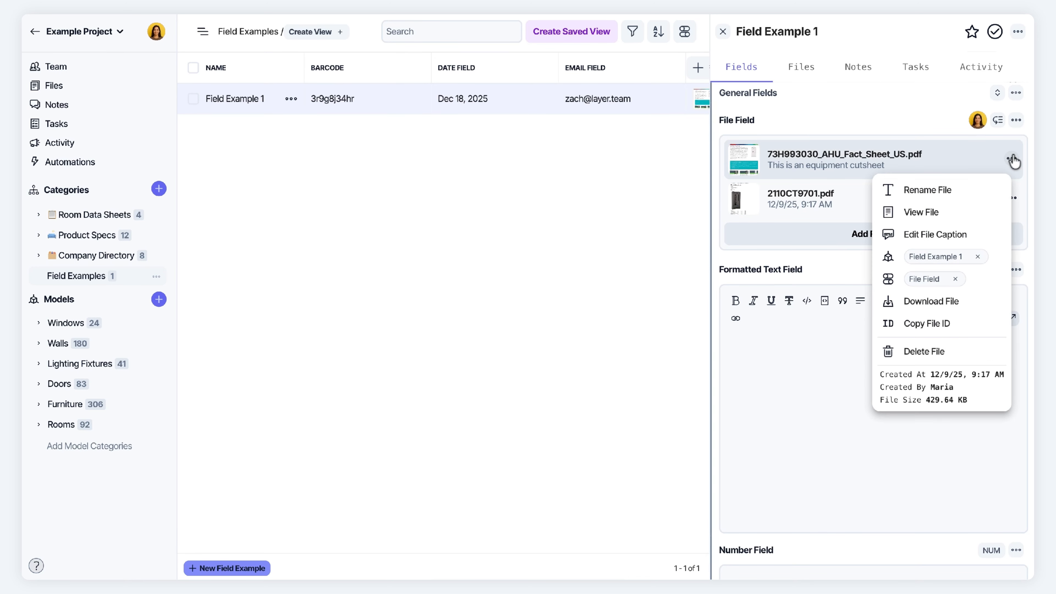
left_click(959, 307)
scroll(810, 419, "down", 4)
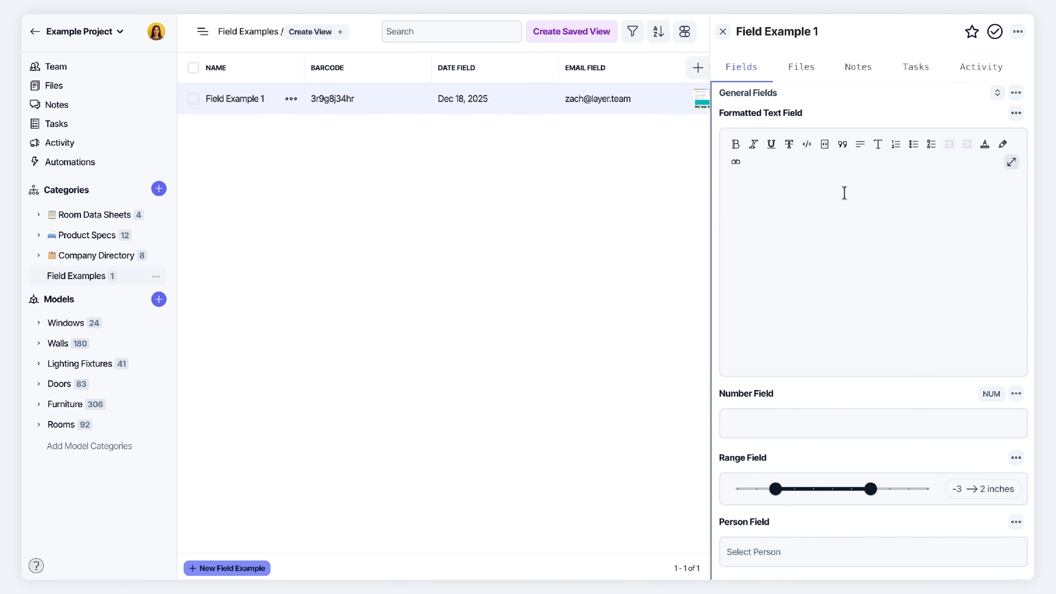
Write the heading 'Meeting Notes' with a 'Talk about rooms' bullet in the Formatted Text Field
left_click(833, 214)
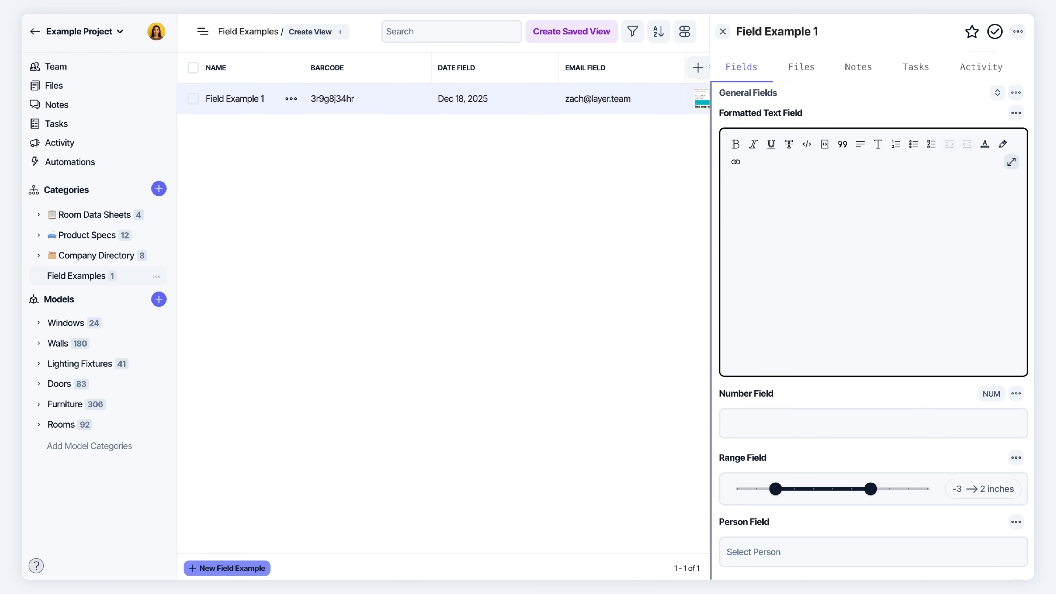
type("Meeting Notes")
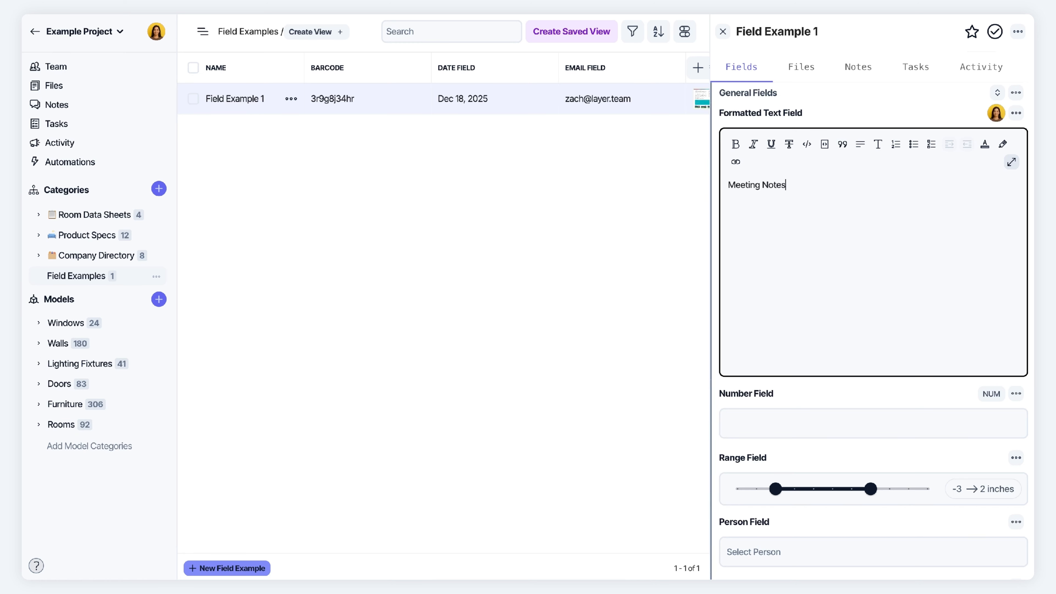
type("- ")
type("Talk about rooms")
key("Return")
Add checklist items 'Finish plans' and 'Upload model', then tick 'Finish plans'
left_click(931, 145)
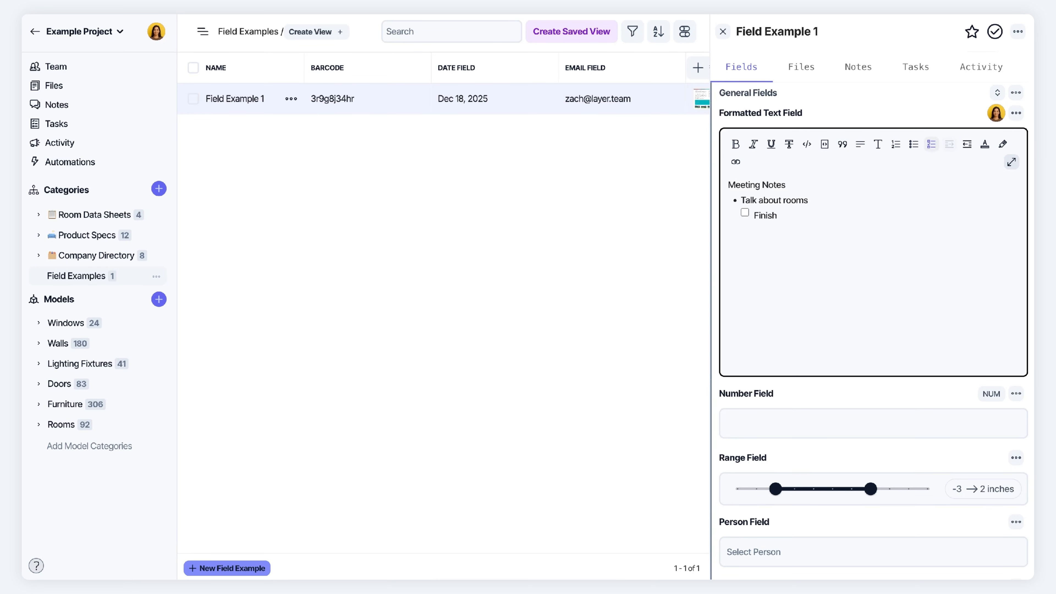
type("Finish plans")
key("Return")
type("Upload model")
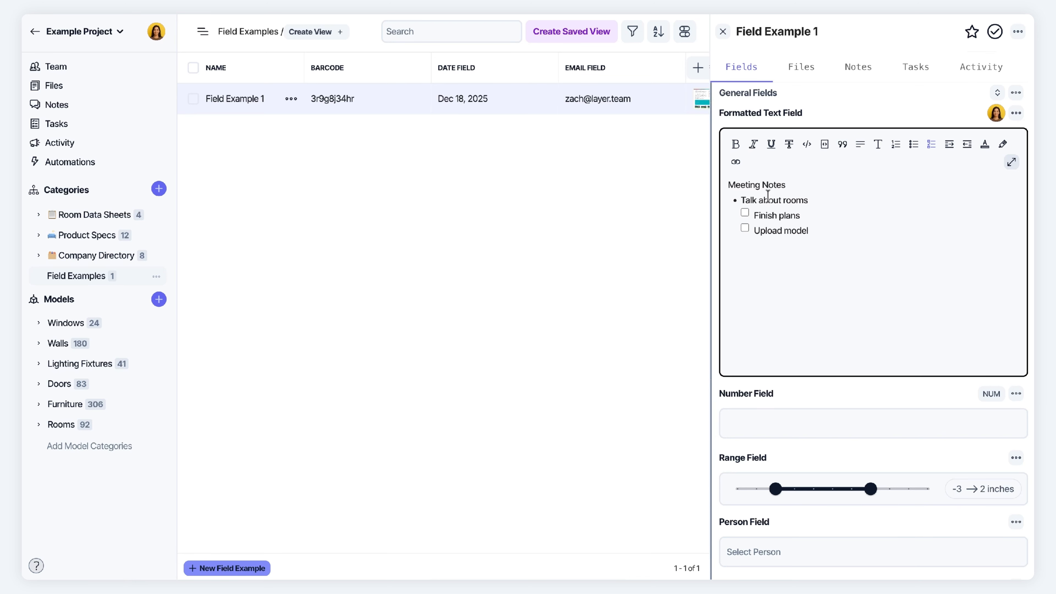
left_click(743, 215)
Expand the notes full-window and insert a blank line above 'Meeting Notes'
left_click(1011, 162)
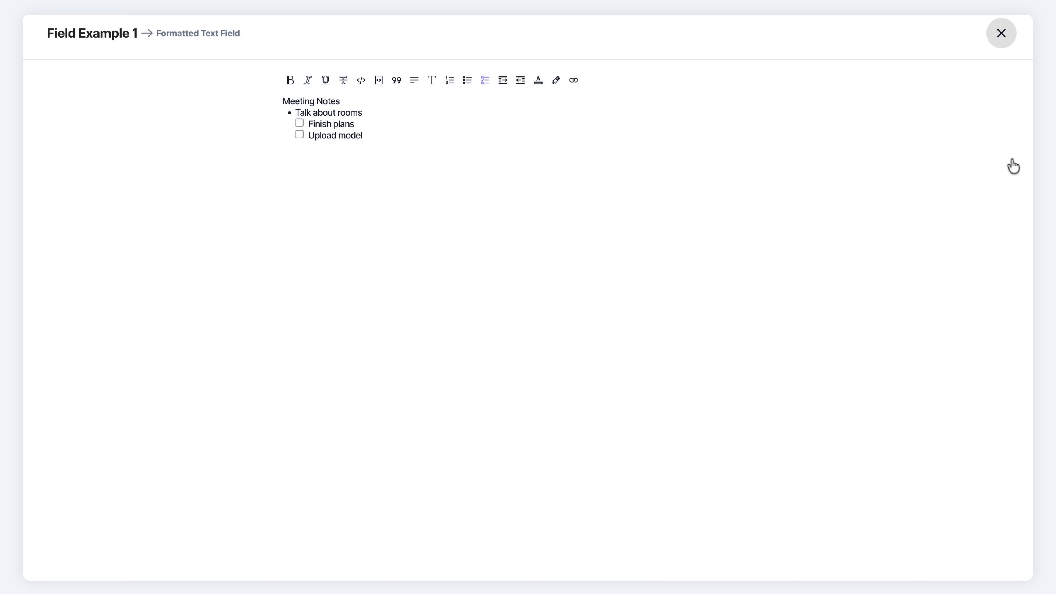
left_click(281, 100)
key("Return")
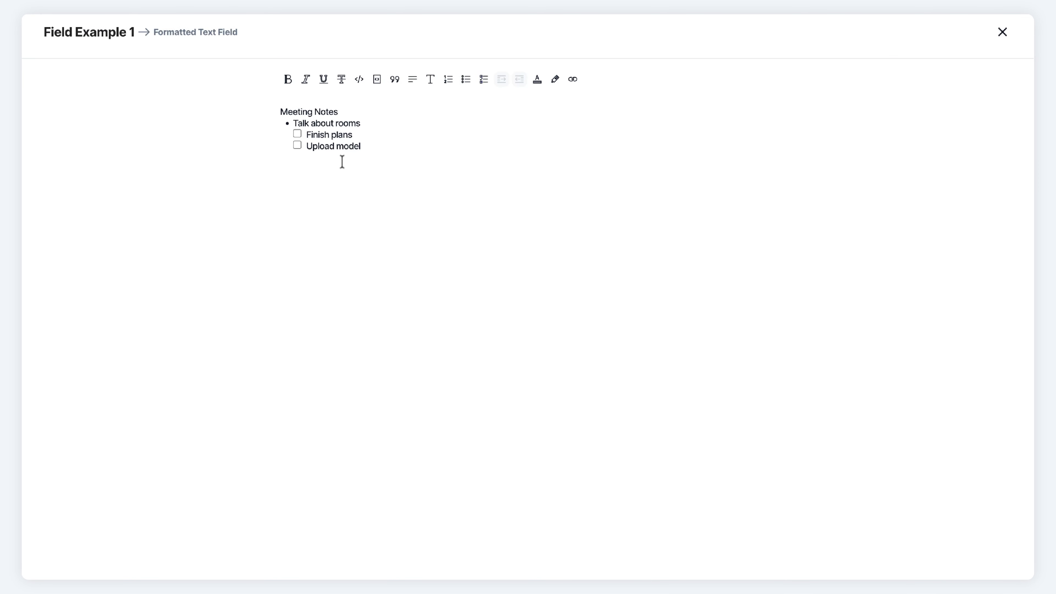
left_click(403, 169)
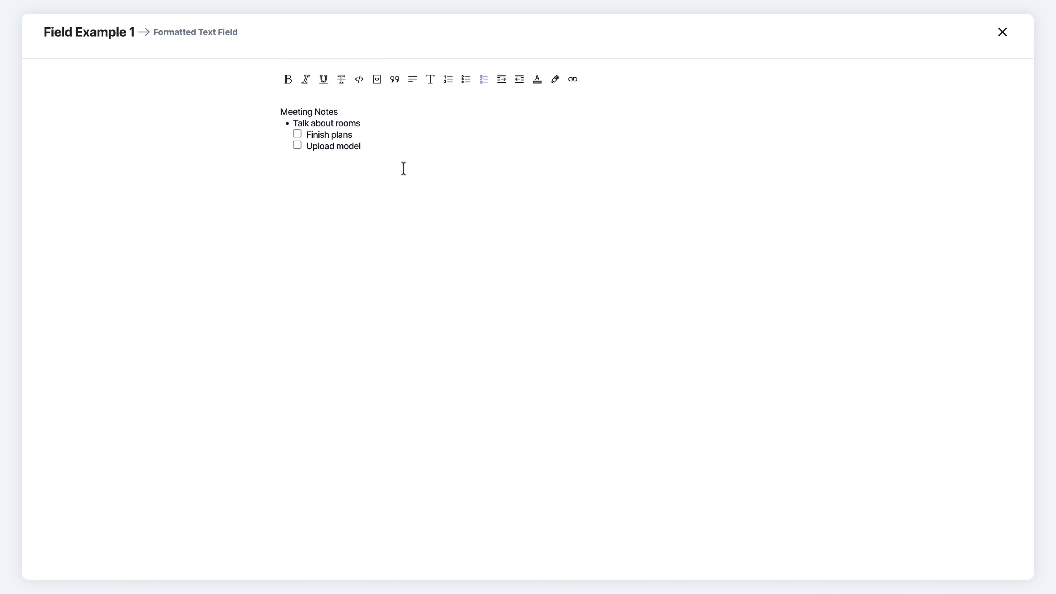
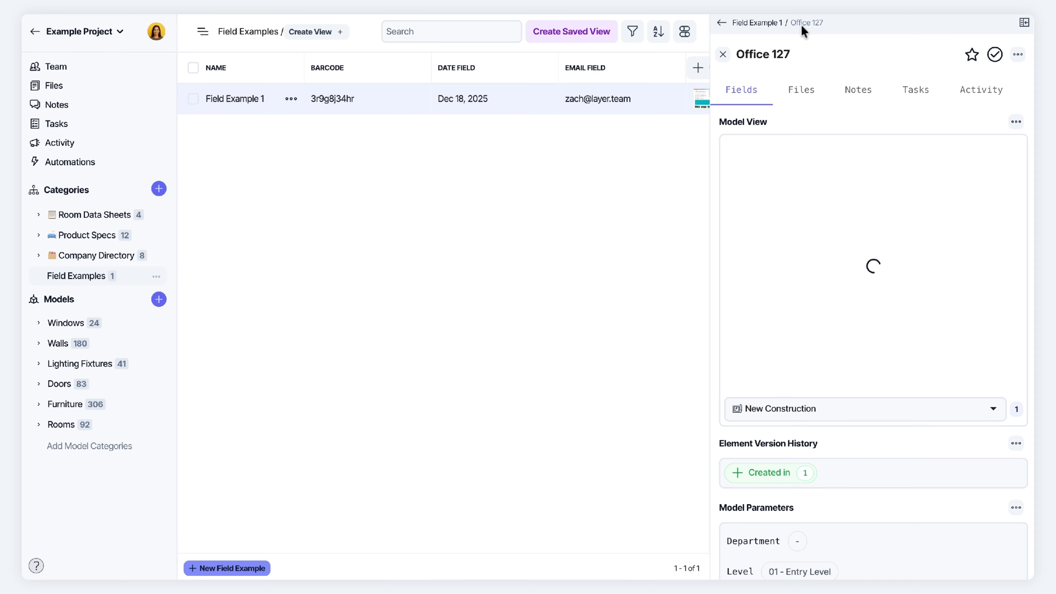
Scroll through the Office 127 room record's model view and model parameters
scroll(810, 491, "down", 6)
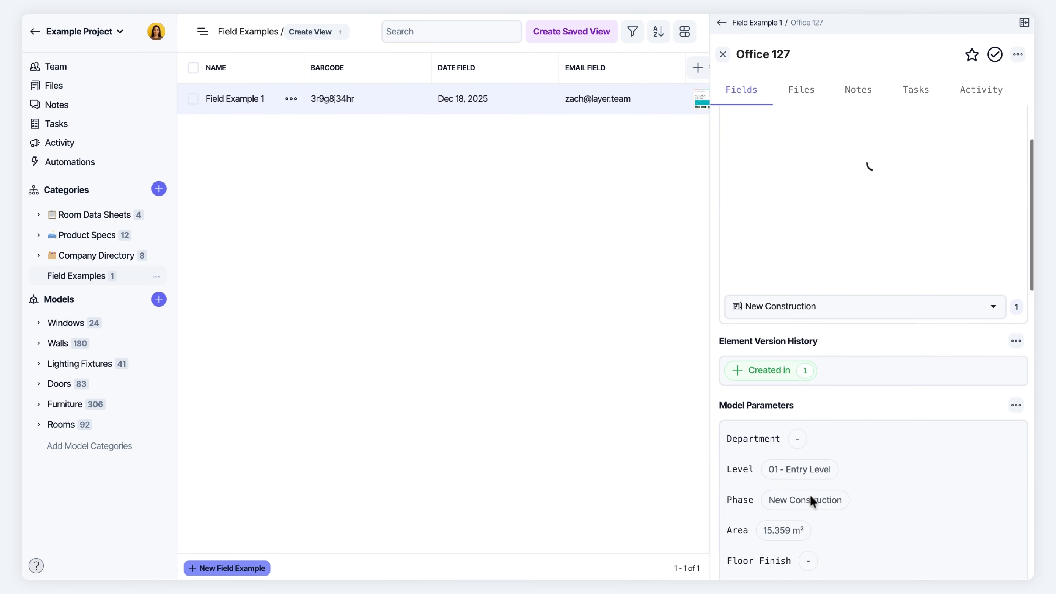
scroll(813, 499, "down", 1)
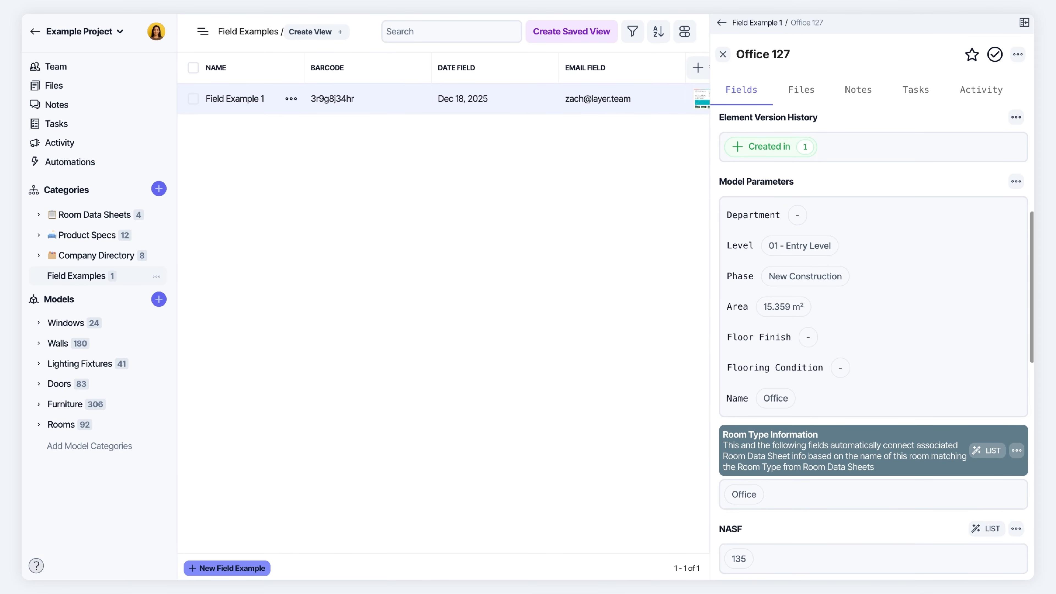
scroll(813, 499, "up", 7)
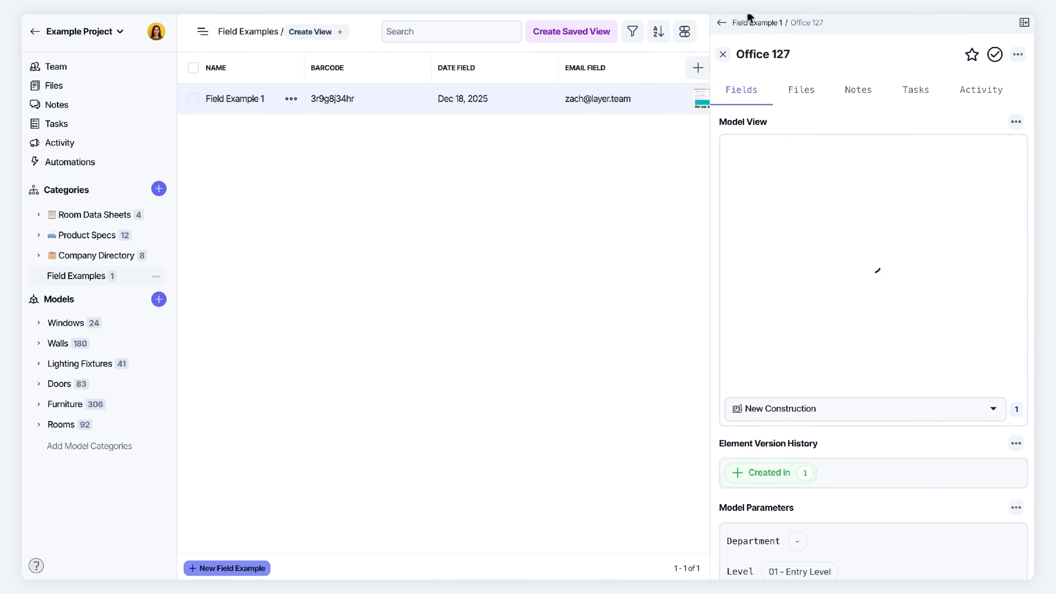
Return to Field Example 1 and look over its General Fields group
left_click(755, 24)
scroll(895, 247, "down", 10)
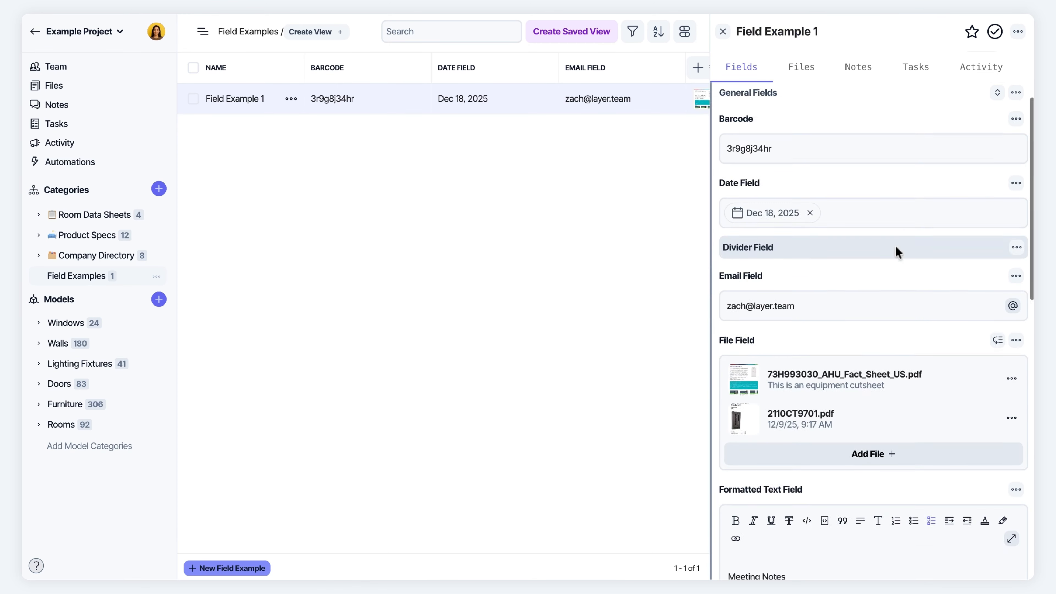
scroll(896, 250, "down", 1)
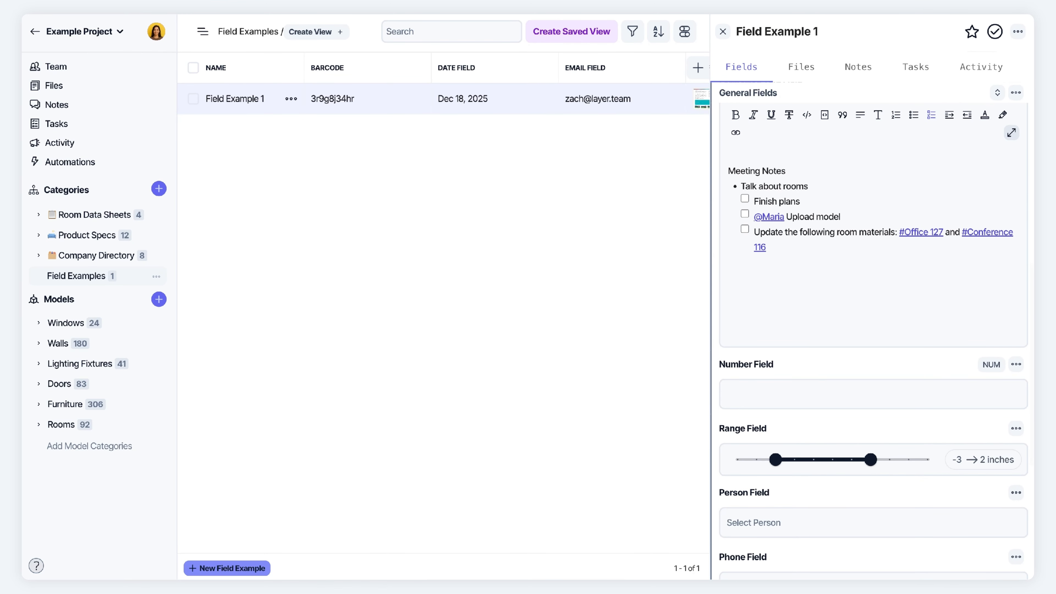
left_click(1015, 92)
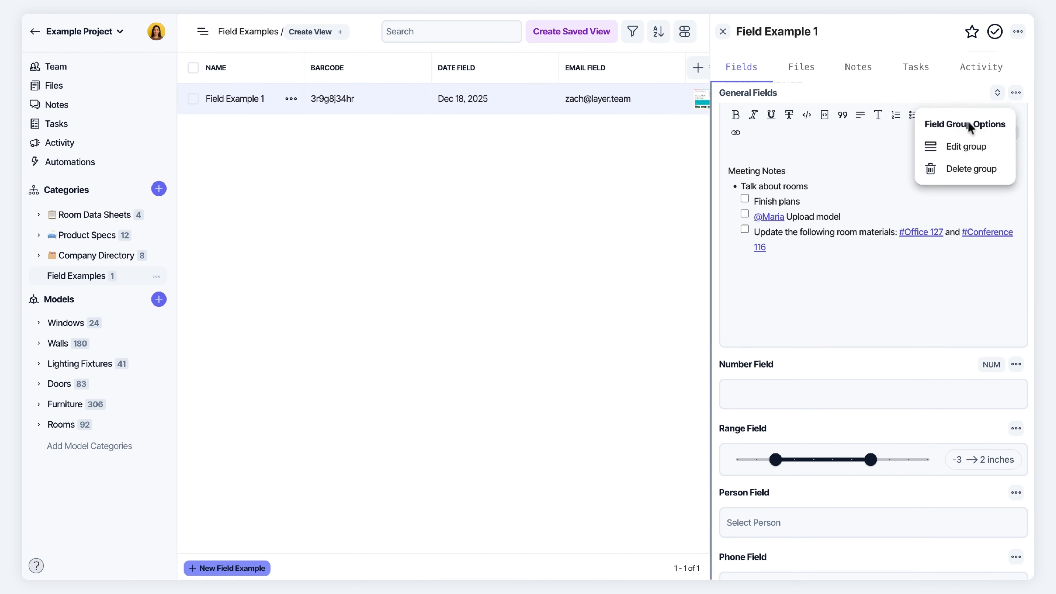
key("Escape")
scroll(974, 154, "up", 2)
scroll(973, 148, "up", 2)
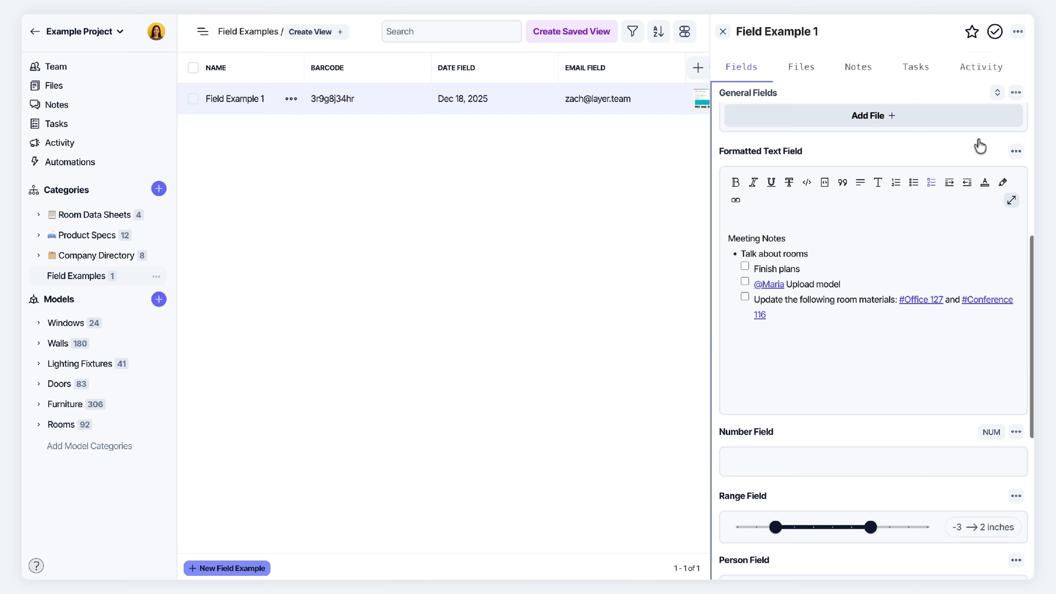
Set the Formatted Text Field's default text area height to Small and save it
left_click(1015, 151)
left_click(943, 216)
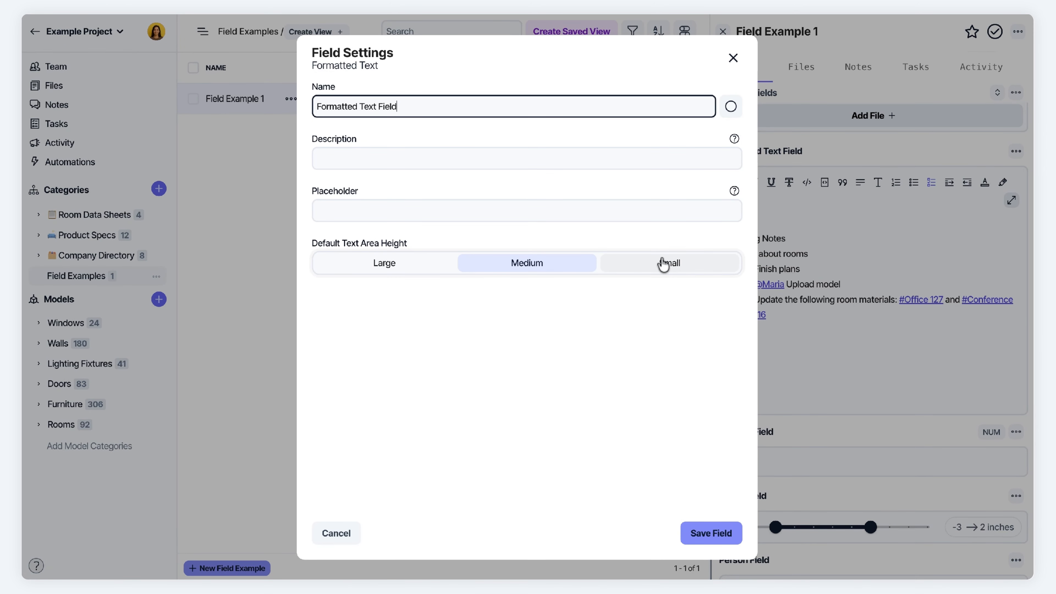
left_click(669, 267)
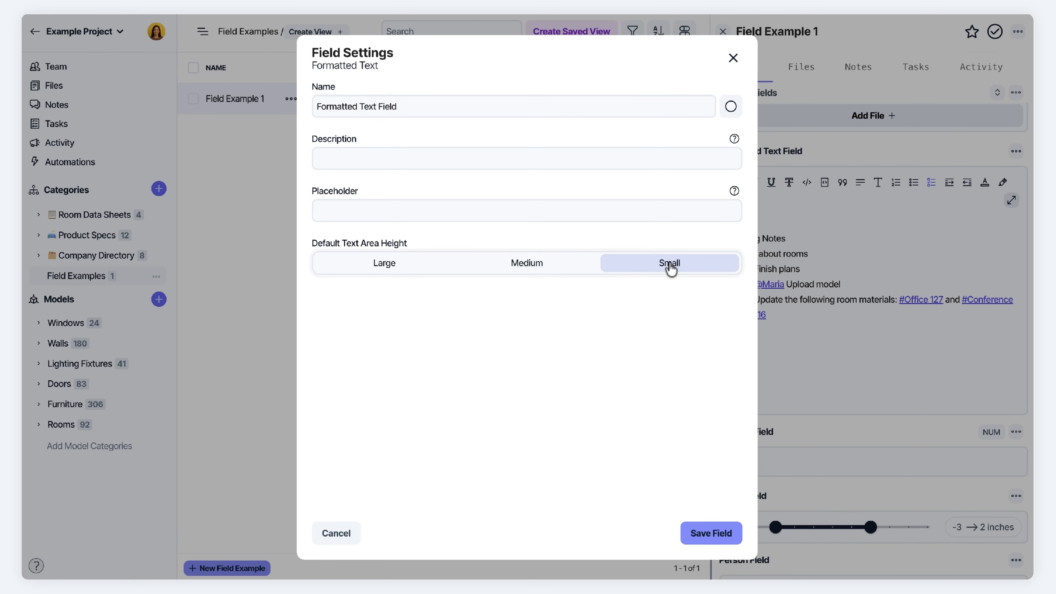
left_click(714, 535)
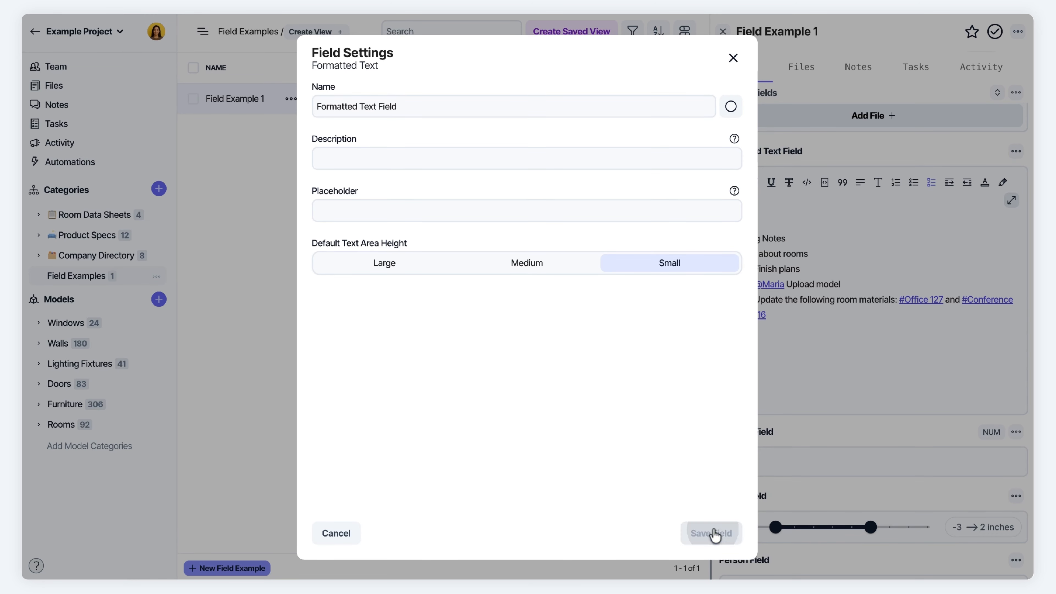
scroll(822, 248, "down", 1)
scroll(821, 248, "up", 1)
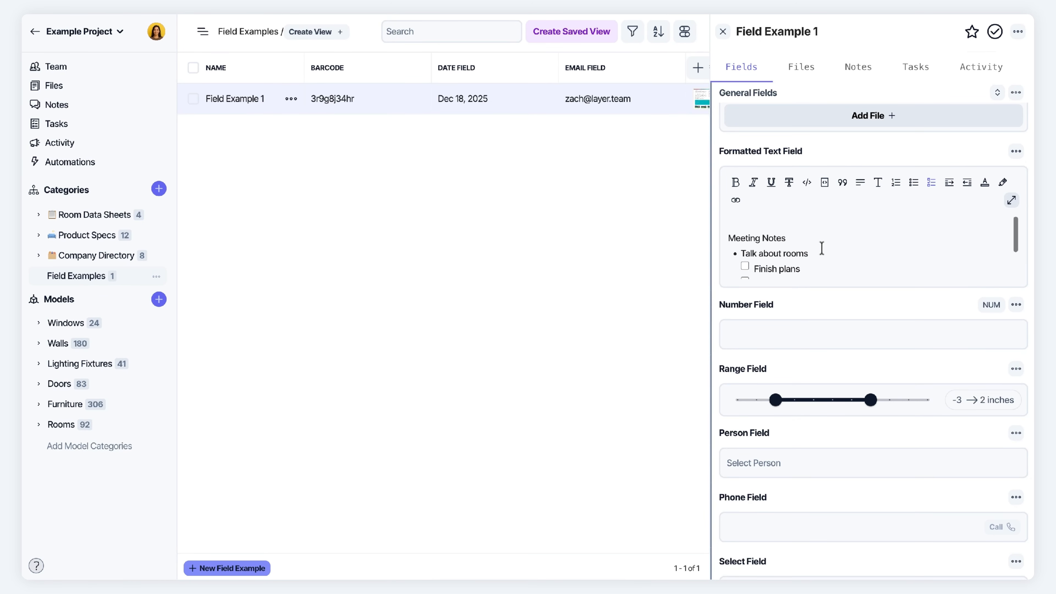
scroll(821, 248, "down", 2)
scroll(821, 248, "up", 2)
Enter 1000 in the Number Field and give it the Currency number format
scroll(879, 325, "down", 5)
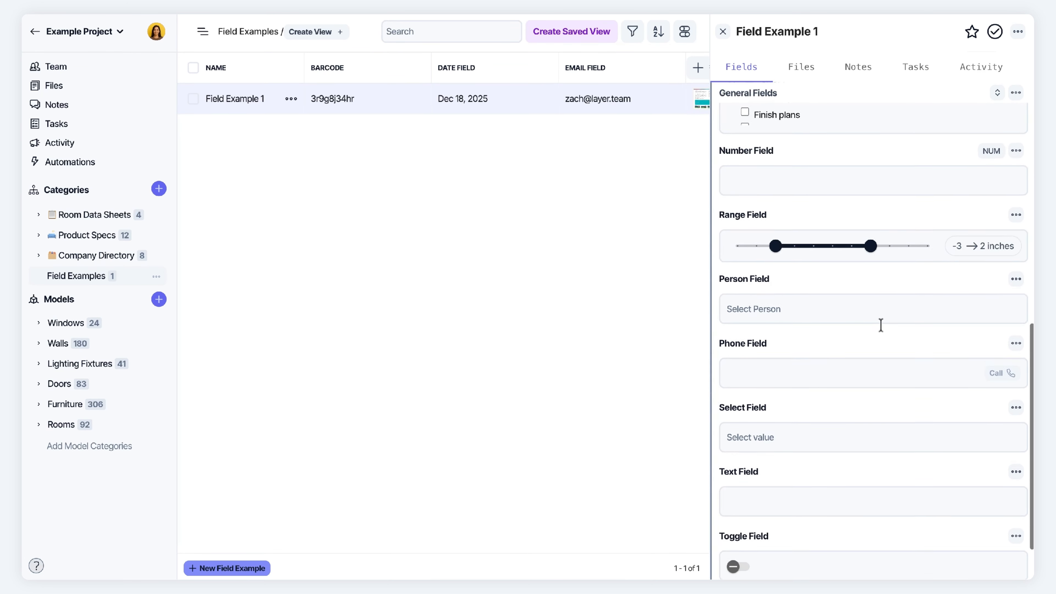
left_click(742, 152)
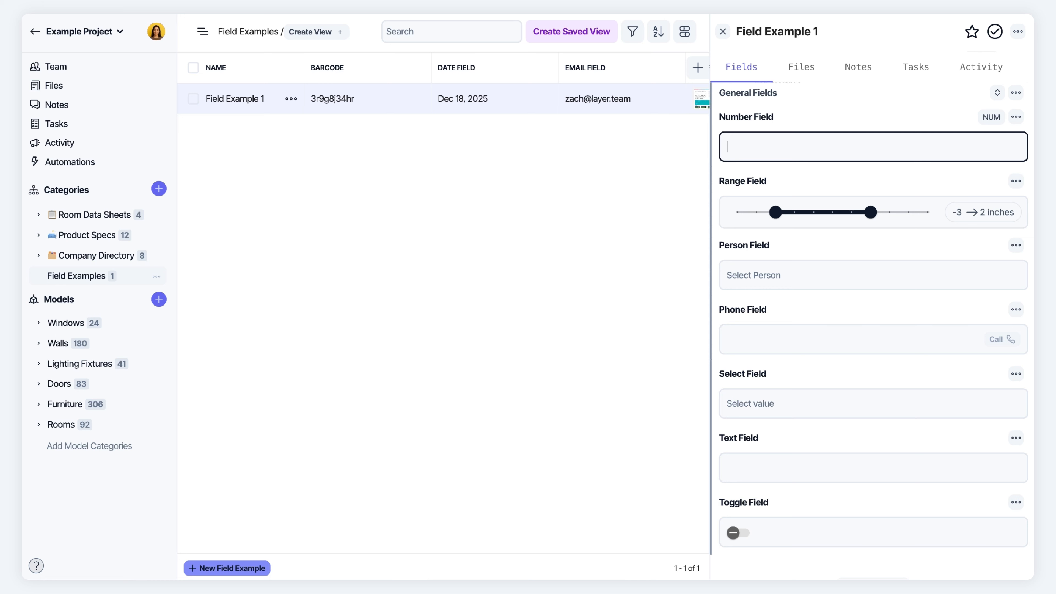
type("000")
left_click(991, 119)
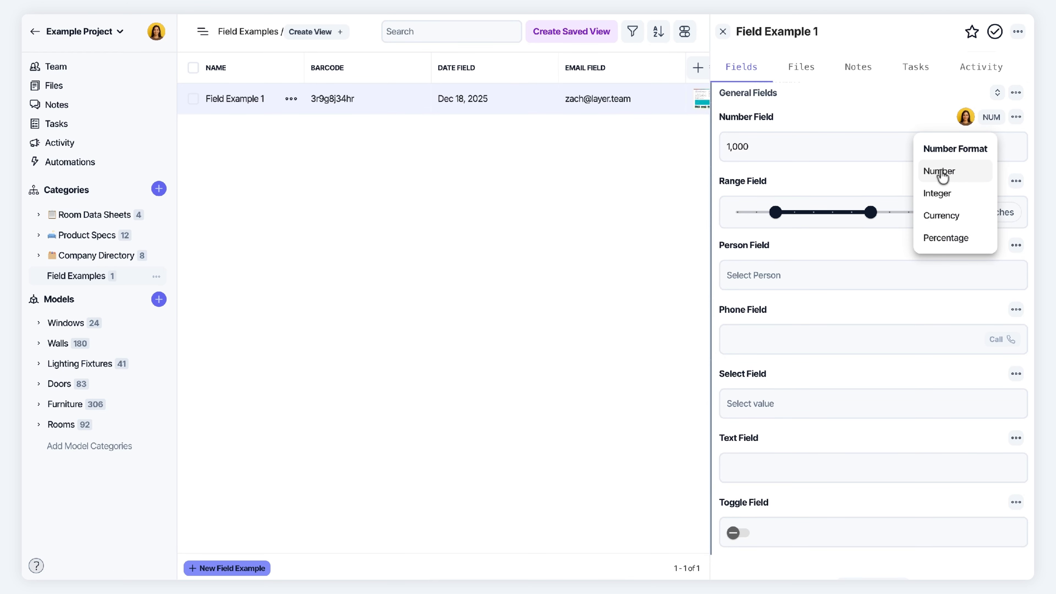
left_click(952, 217)
scroll(822, 148, "down", 1)
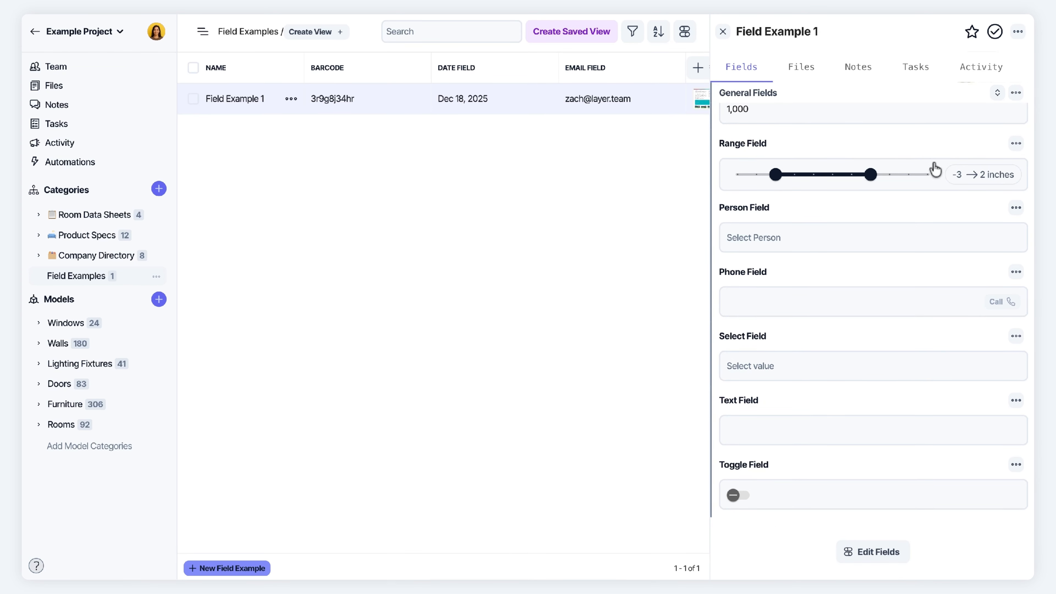
Drag the Range Field knobs so the range spans -5 to 3
mouse_move(871, 174)
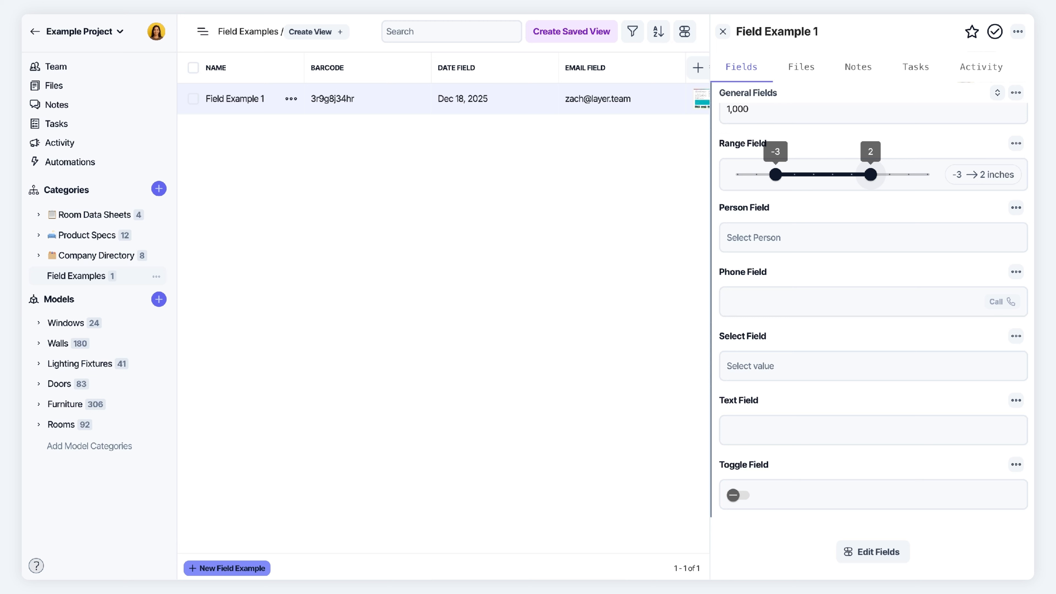
left_click_drag(775, 175, 737, 176)
mouse_move(870, 176)
left_mouse_down()
mouse_move(925, 179)
mouse_move(880, 184)
left_mouse_up()
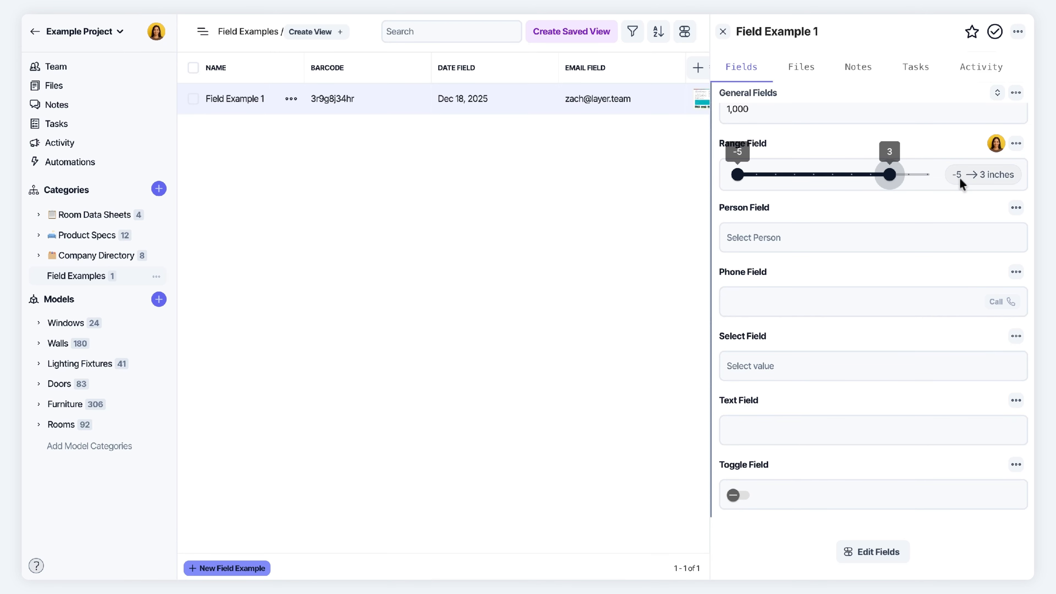
Switch the Range Field's settings to a single knob
left_click(1016, 143)
left_click(937, 210)
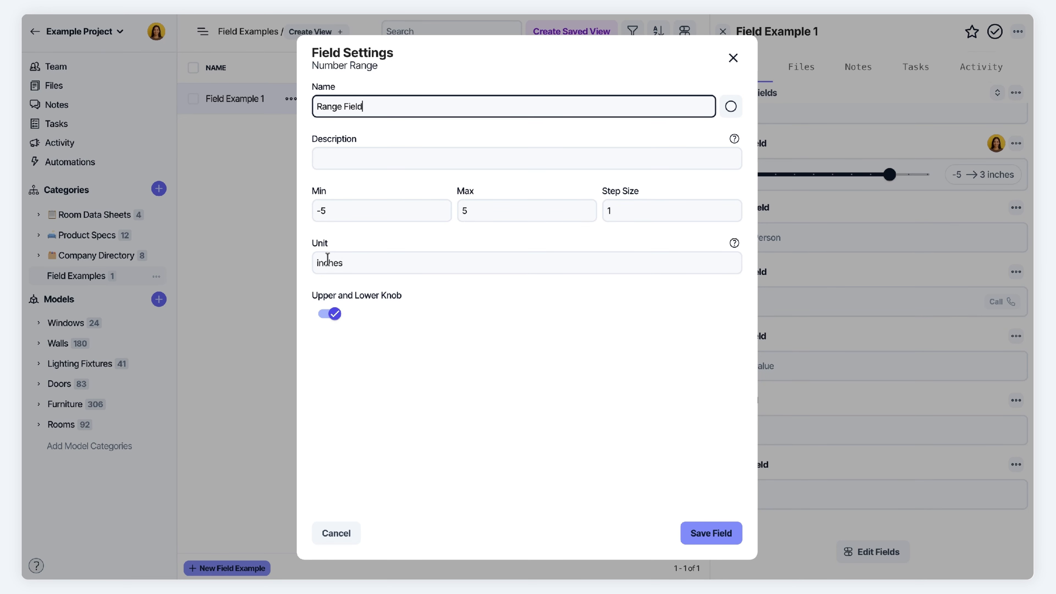
left_click_drag(340, 263, 298, 267)
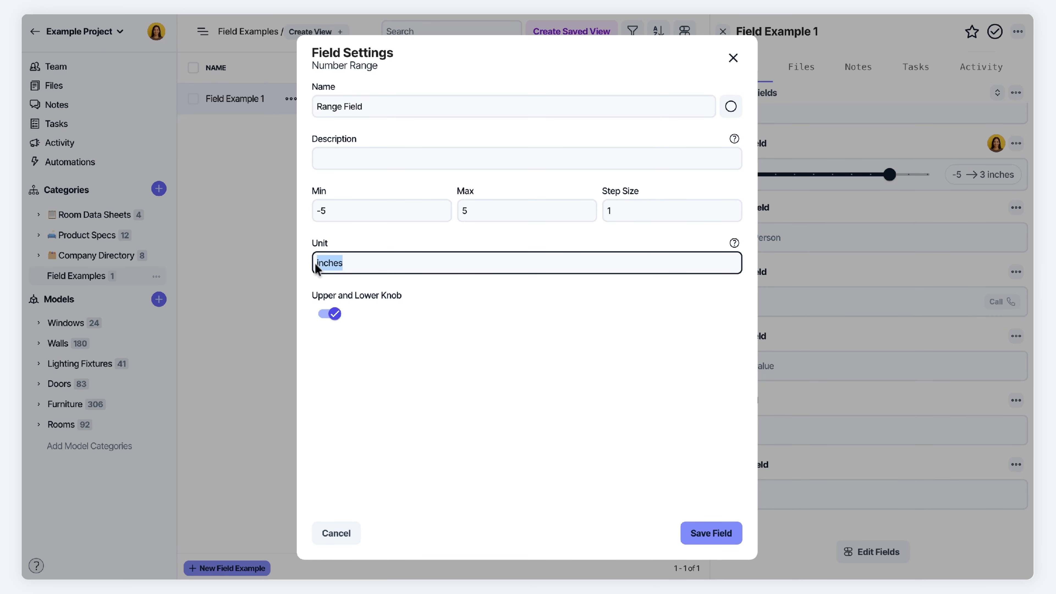
left_click(370, 263)
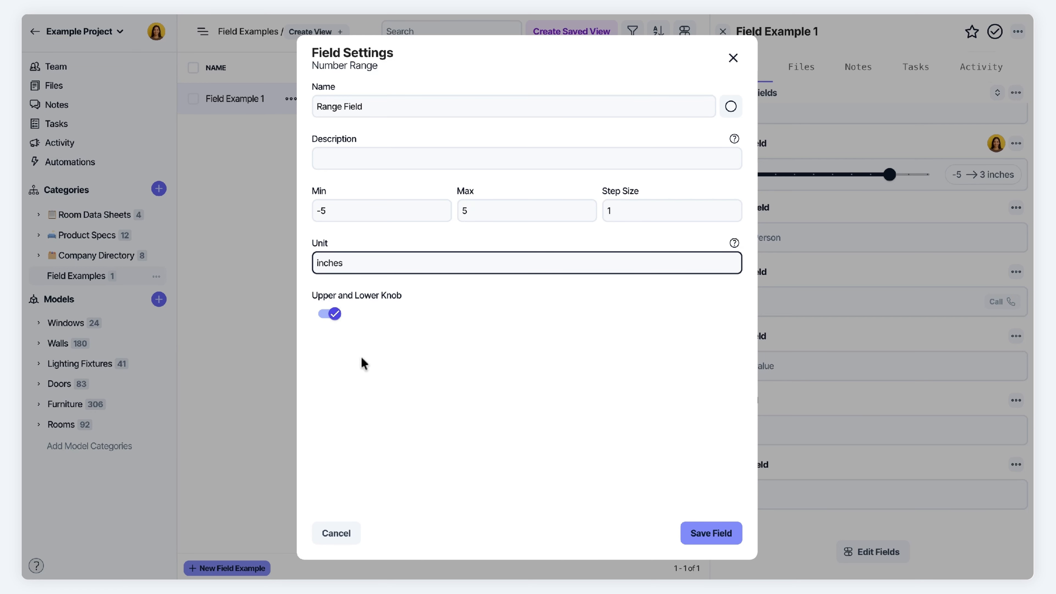
left_click(331, 317)
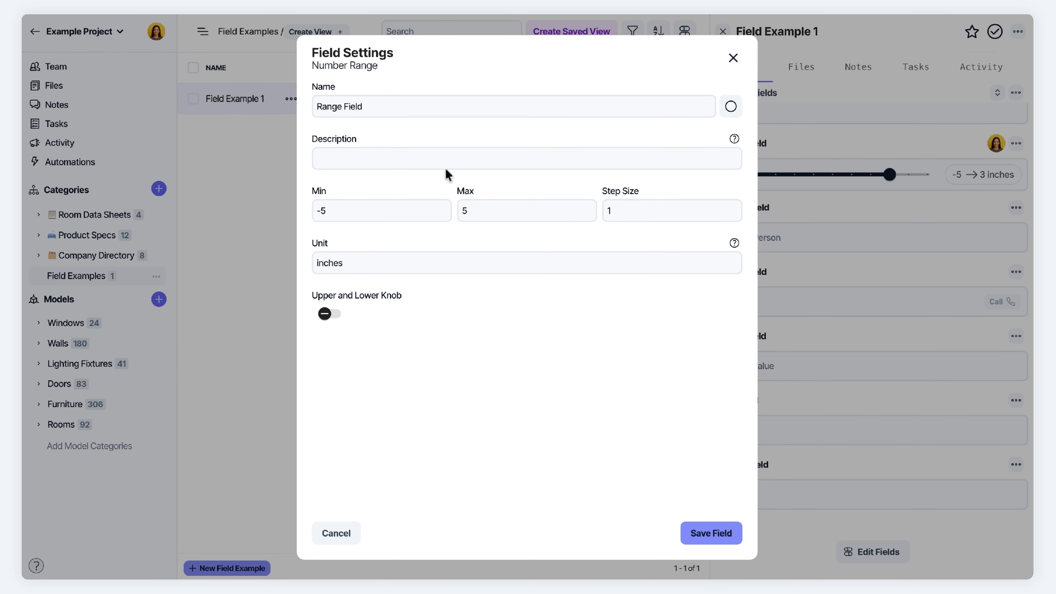
Set Range Field minimum 0, step 10, unit 'score', save, and slide it to 100
left_click(358, 207)
key("BackSpace")
key("BackSpace")
type("0")
key("Tab")
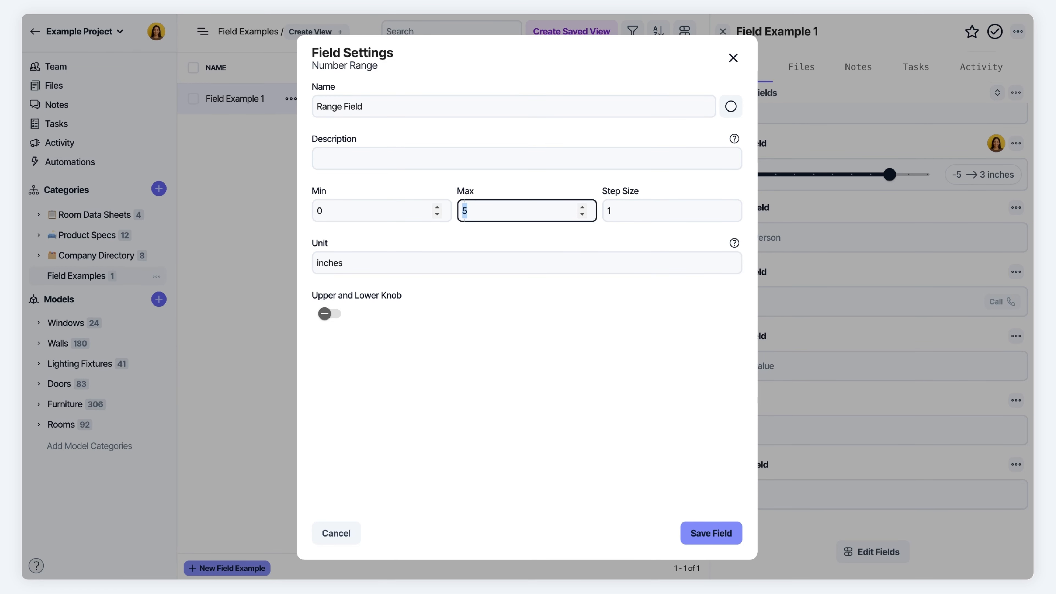
key("Tab")
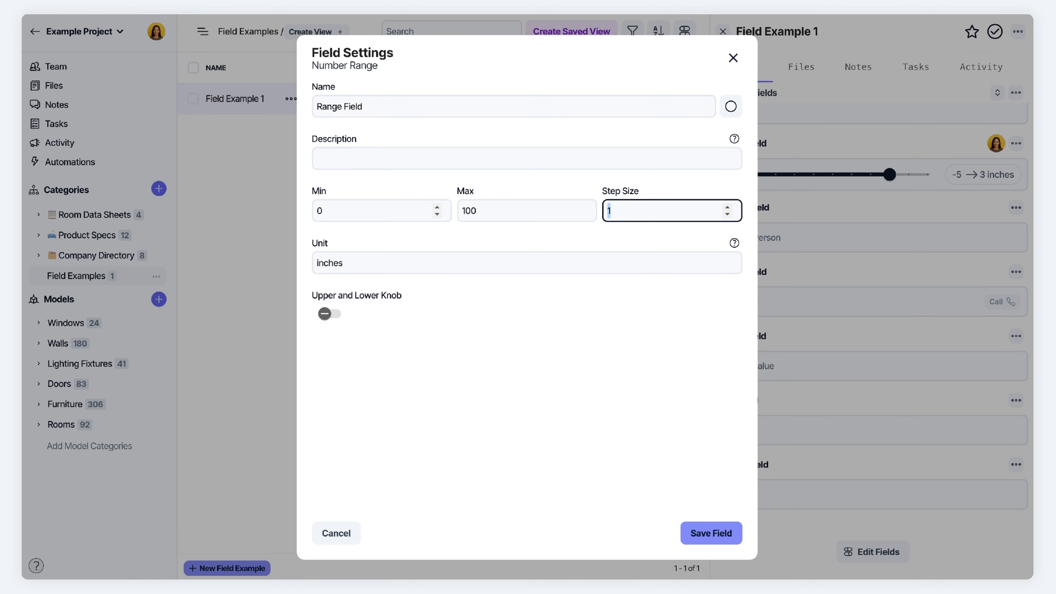
type("10")
key("Tab")
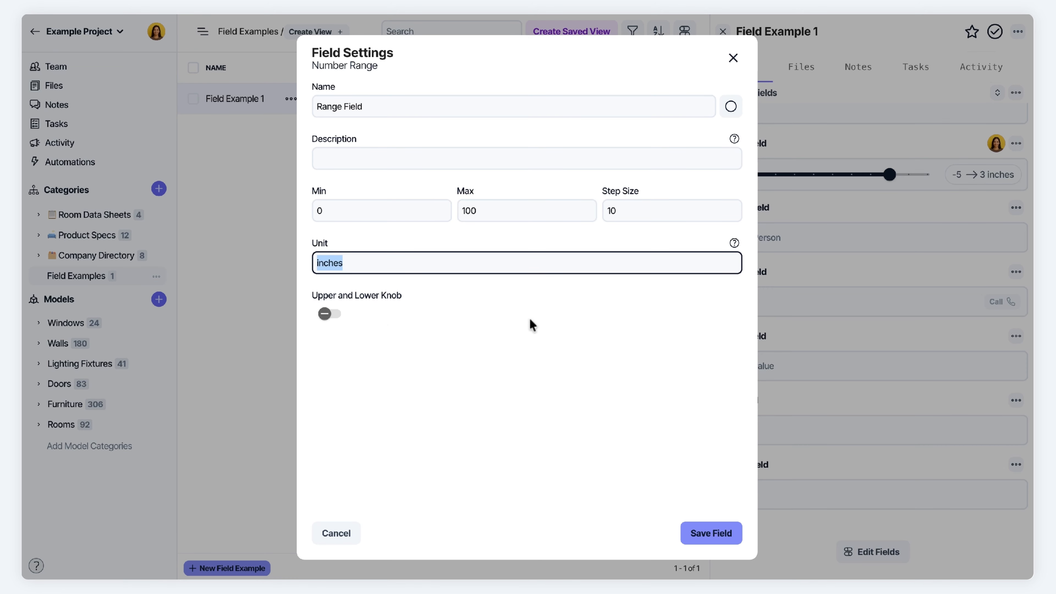
type("score")
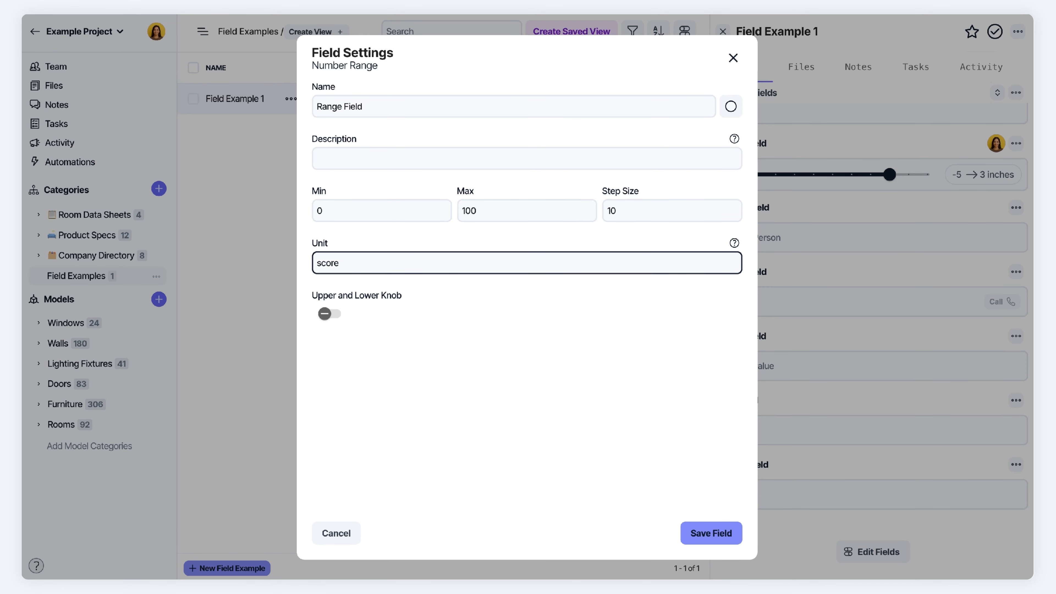
key("Return")
left_click_drag(823, 221, 991, 217)
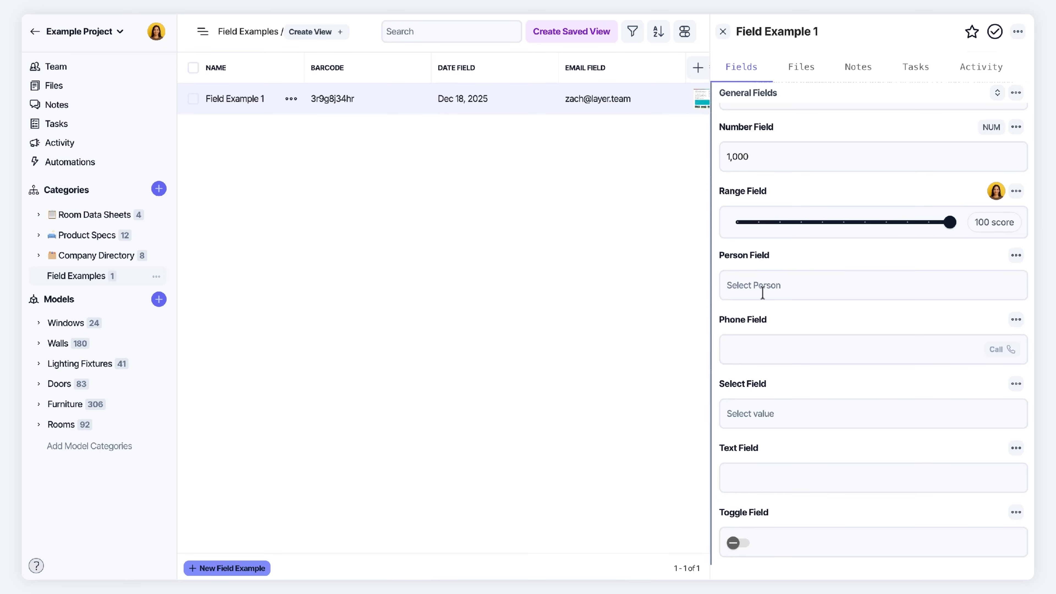
Change the Person Field settings to Select Multiple and save
left_click(772, 285)
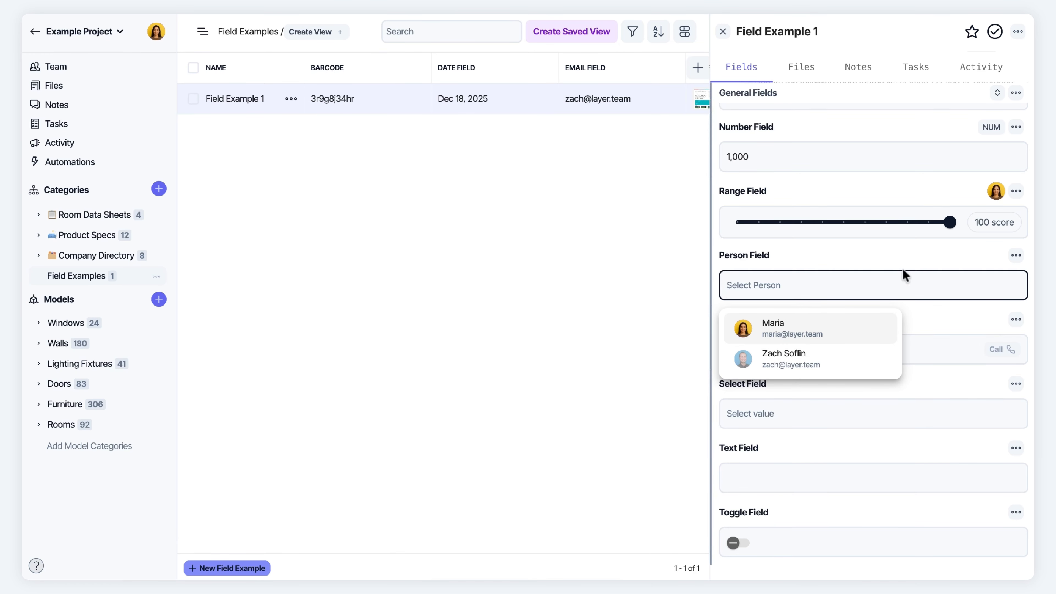
left_click(1015, 255)
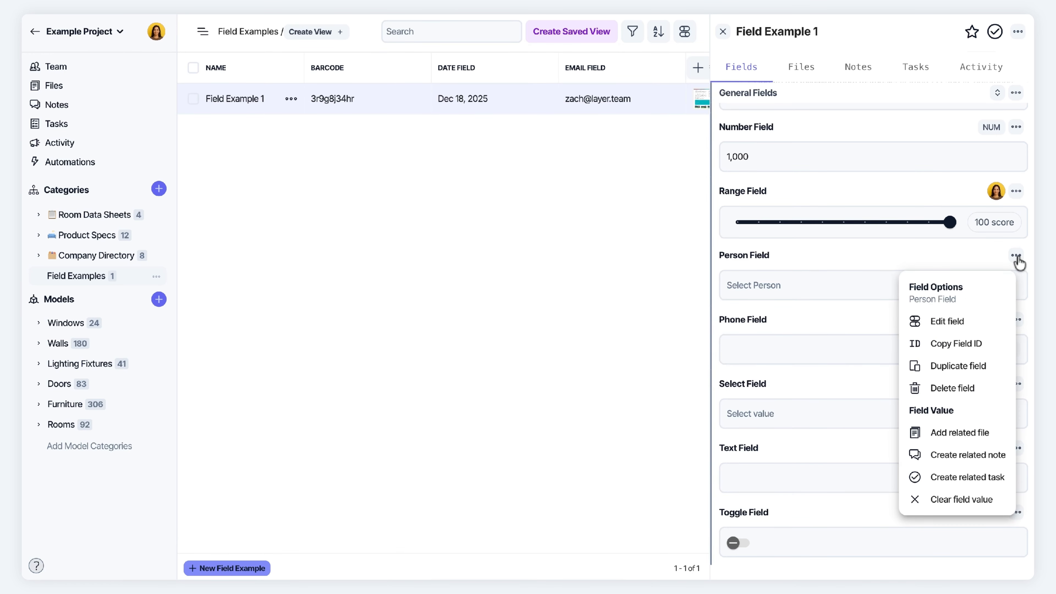
left_click(944, 321)
left_click(437, 213)
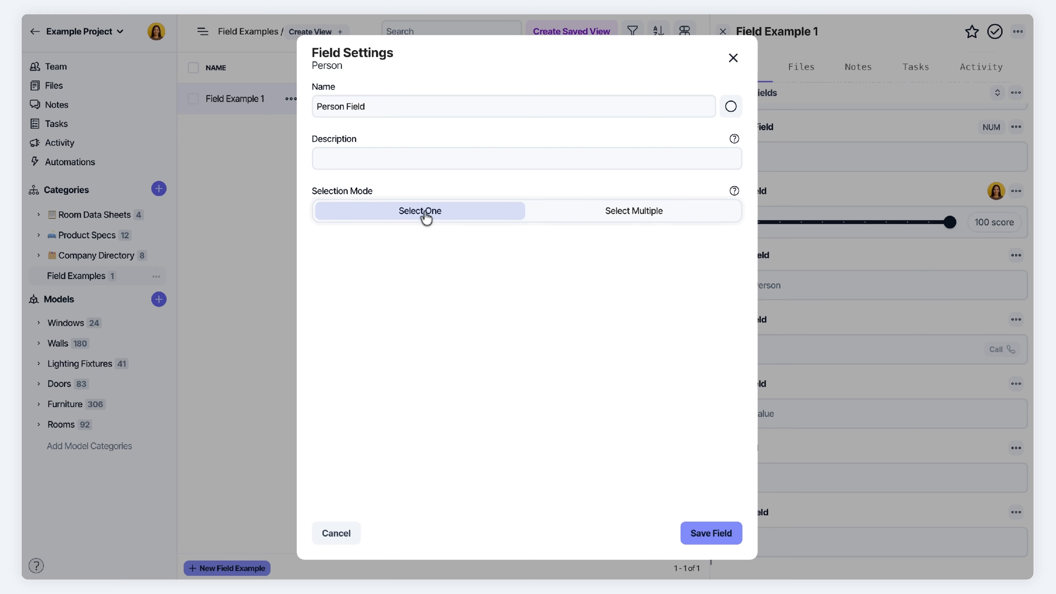
left_click(644, 216)
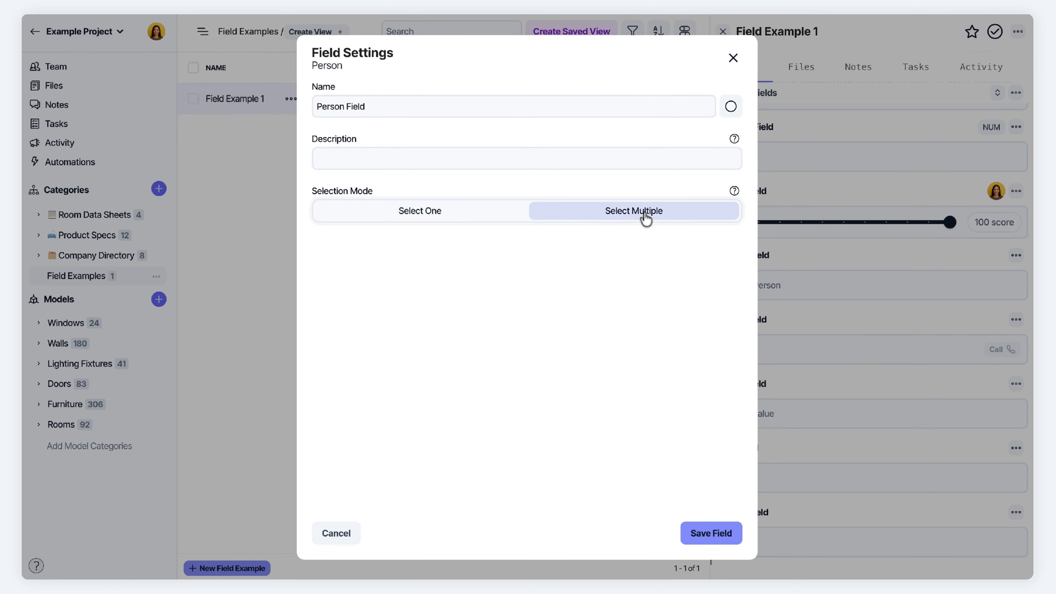
left_click(709, 534)
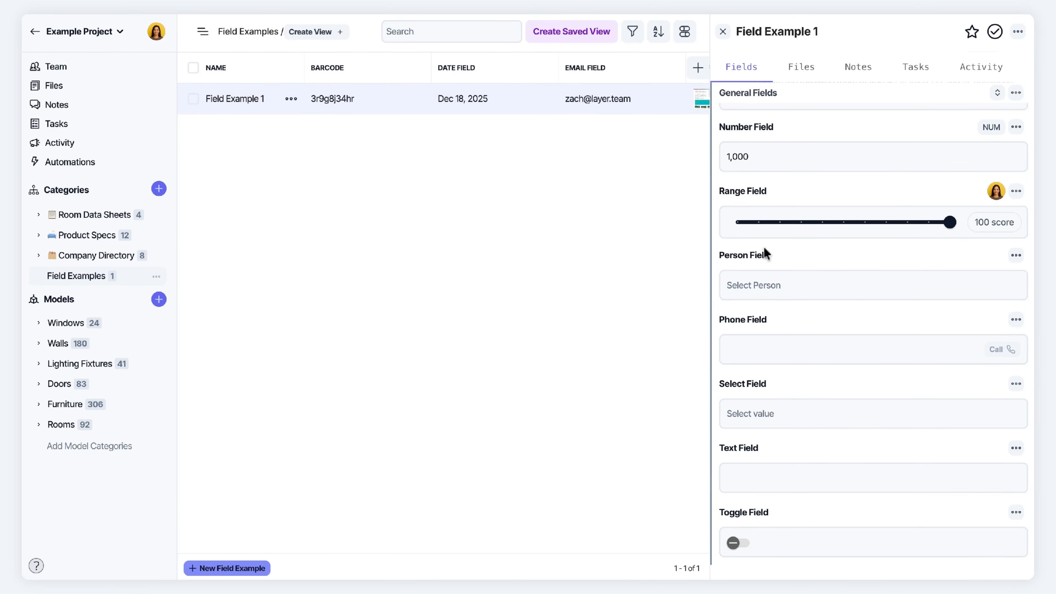
Add two team members to the Person Field
left_click(740, 283)
left_click(774, 330)
left_click(822, 281)
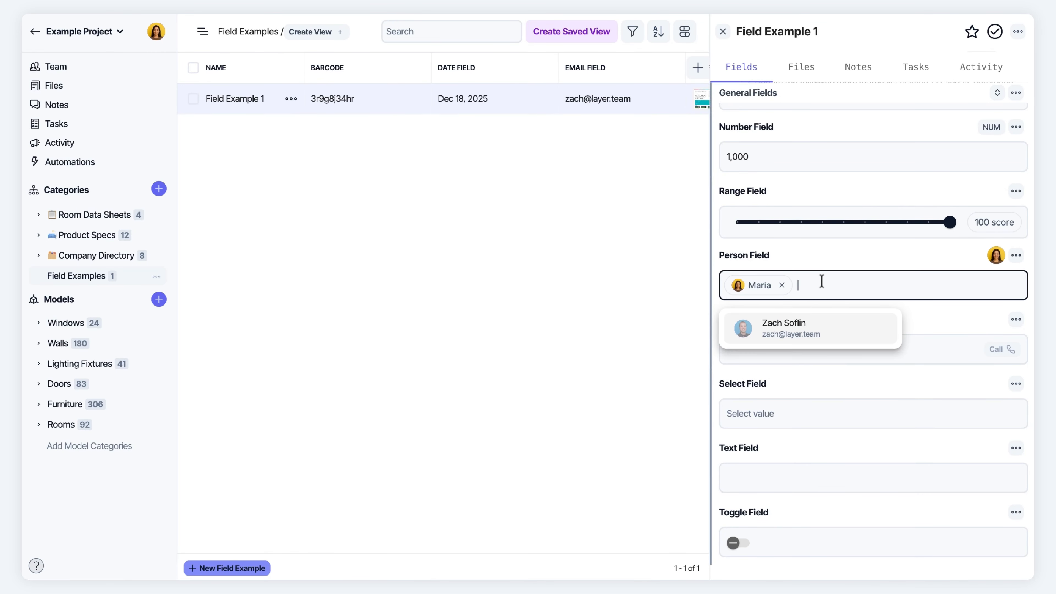
left_click(791, 342)
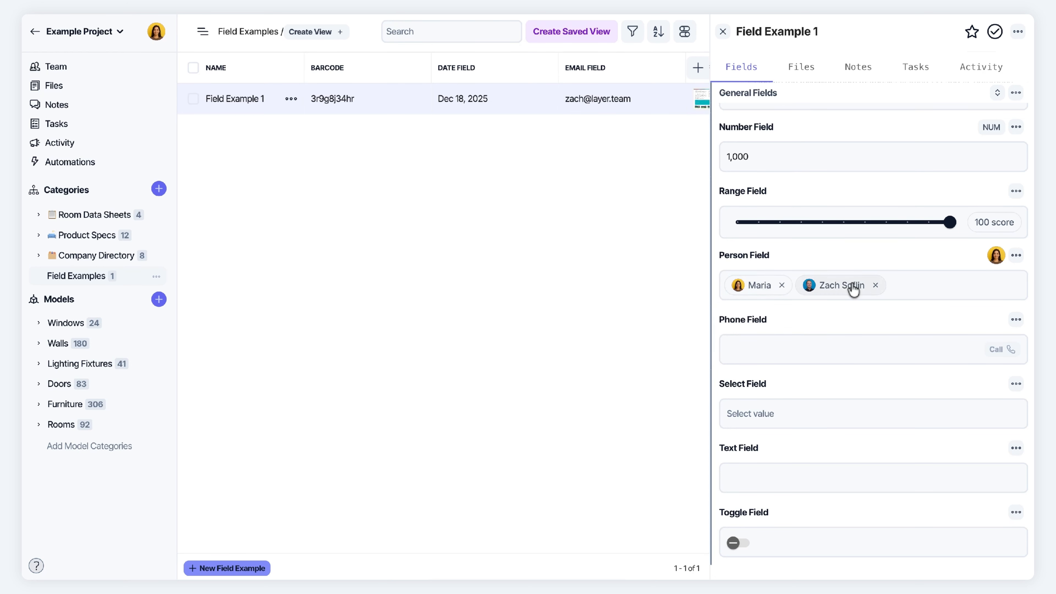
left_click(796, 347)
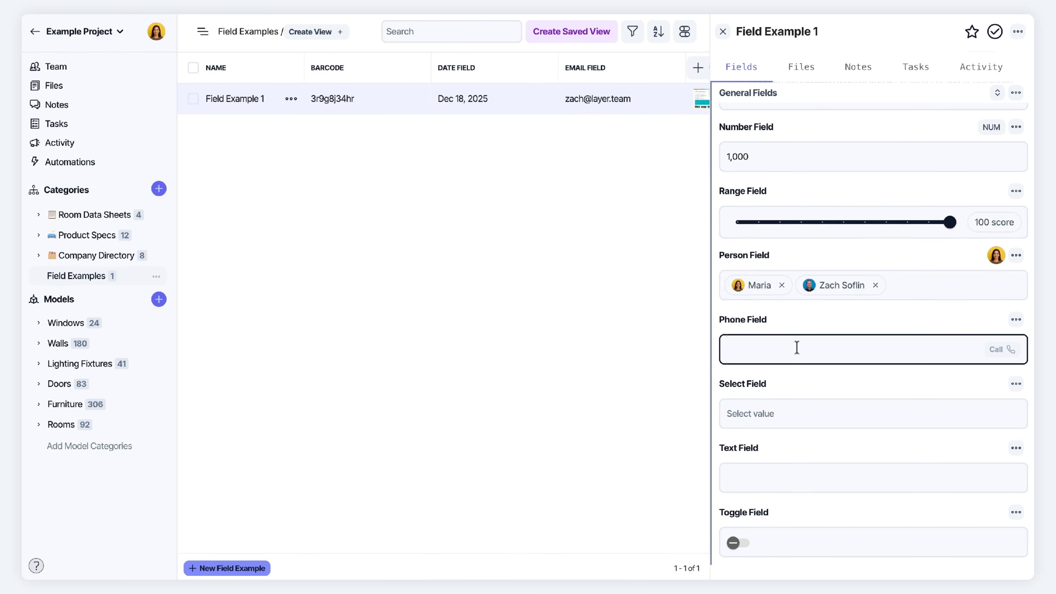
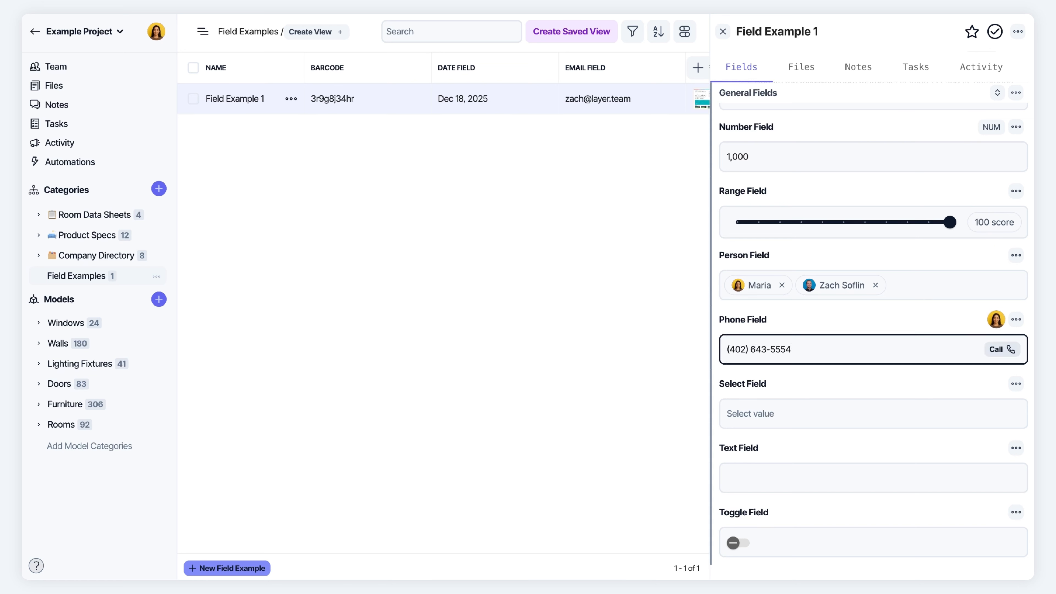
Enter a phone number into the Phone Field and finish editing
left_click(900, 319)
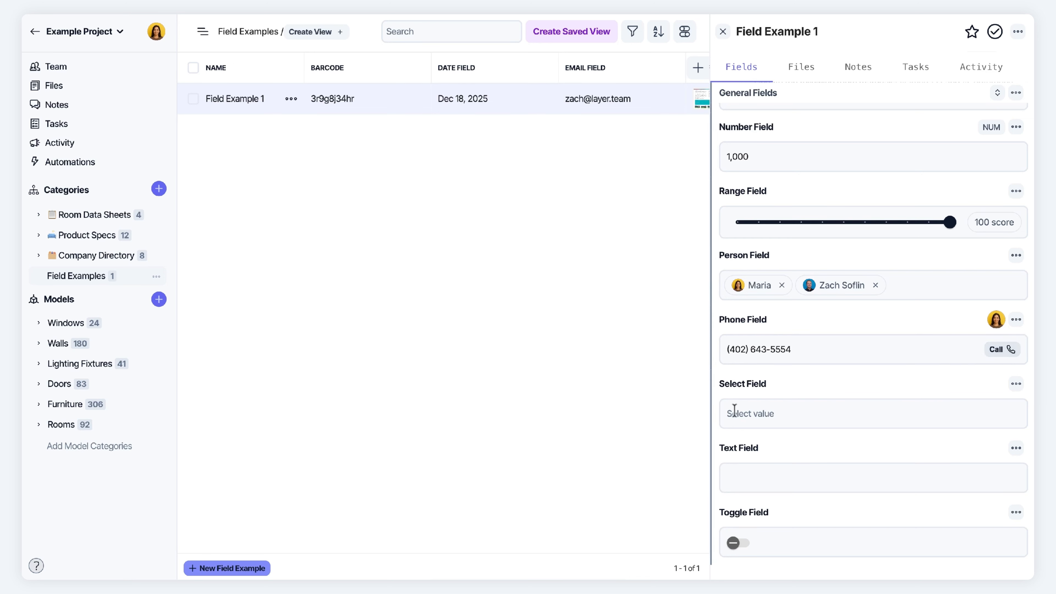
Cycle the Select Field through Open, In Progress and Complete, ending on Draft
left_click(750, 416)
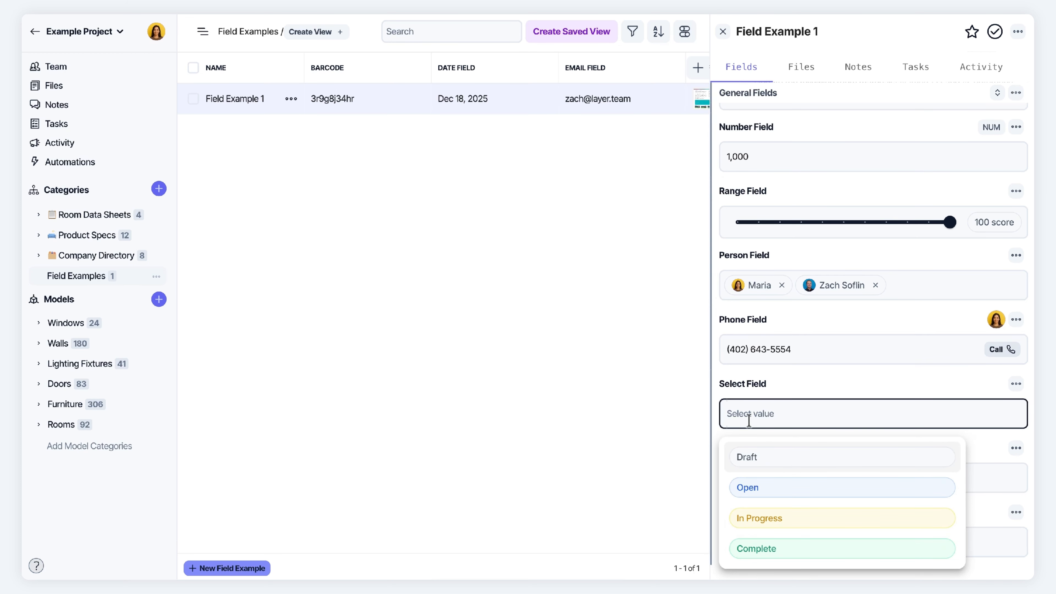
left_click(748, 495)
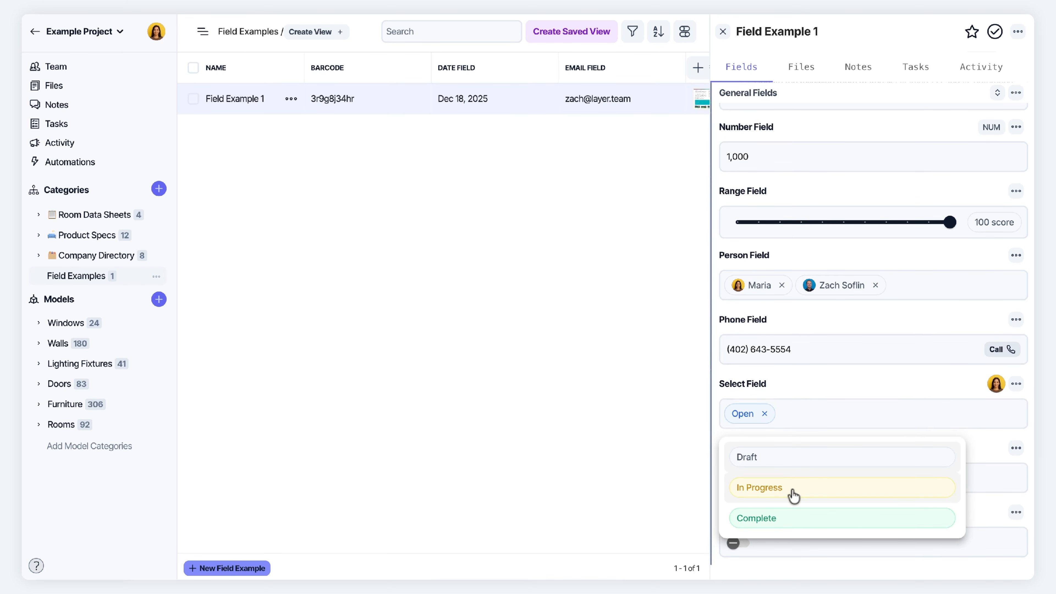
left_click(793, 495)
left_click(837, 412)
left_click(794, 520)
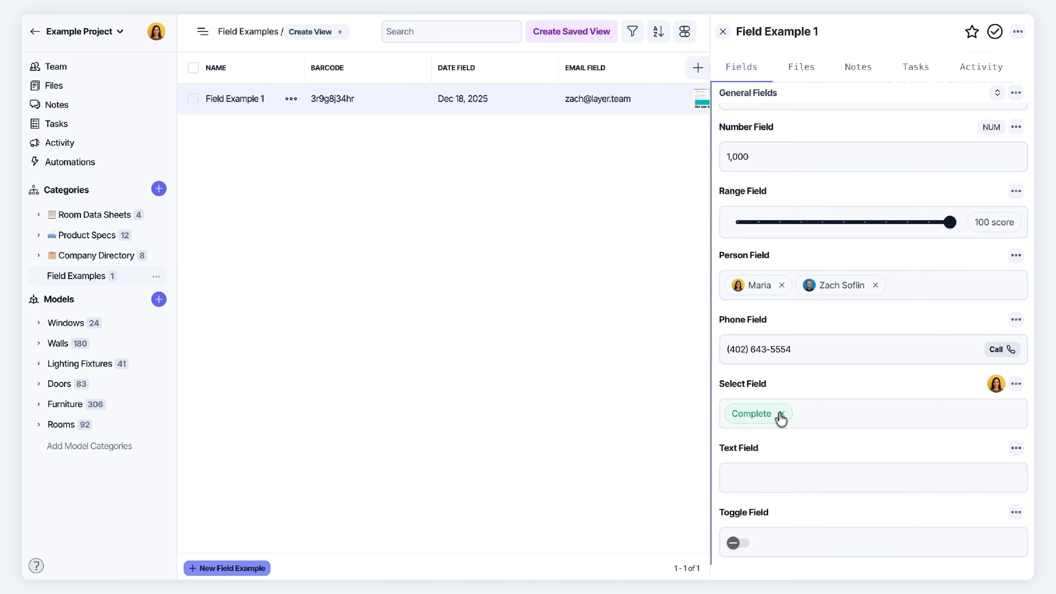
left_click(798, 417)
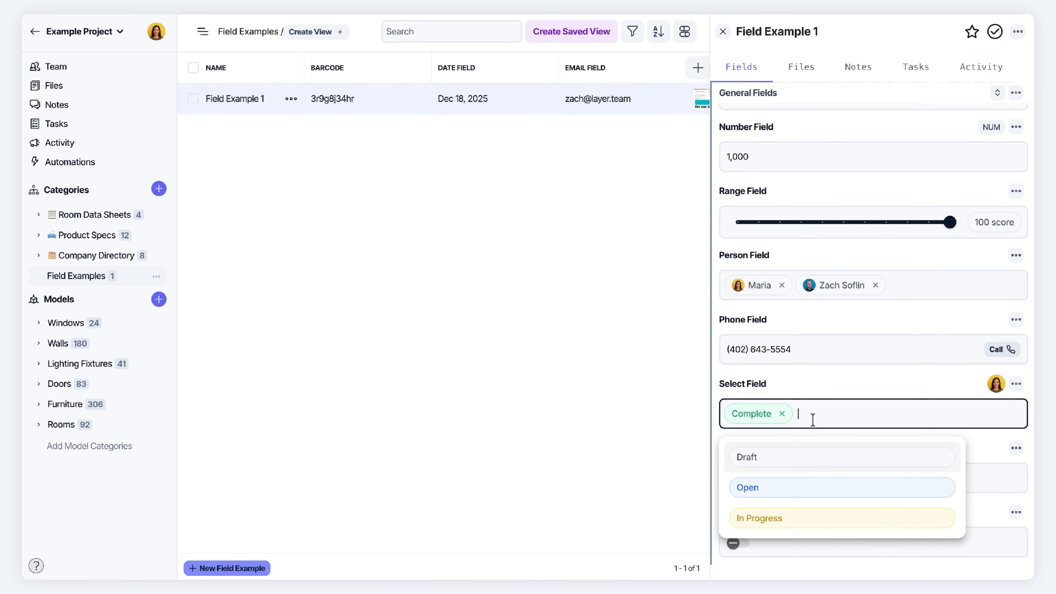
left_click(785, 456)
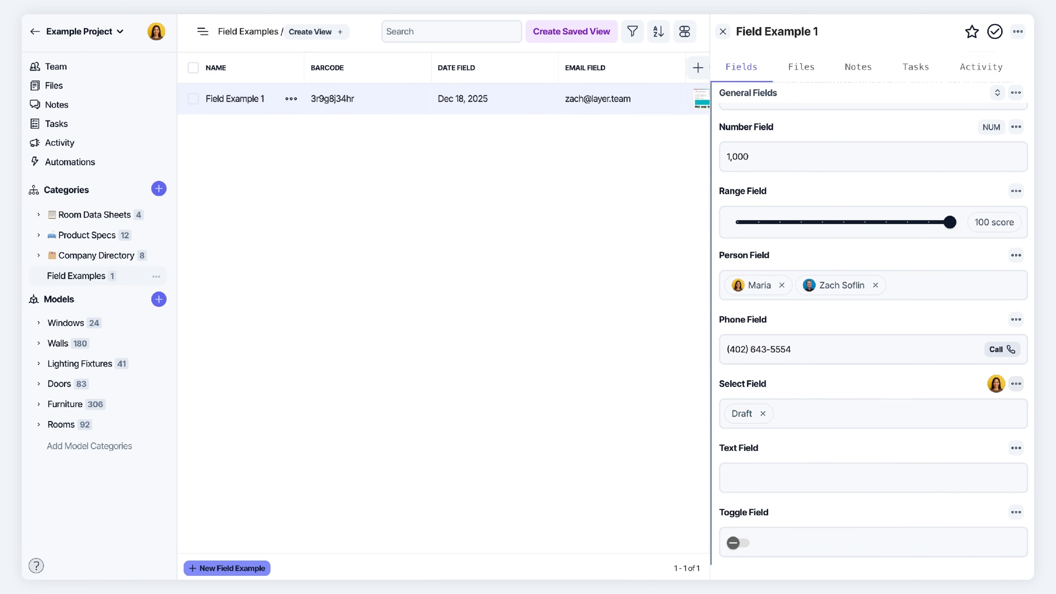
Add an orange On Hold option placed between Open and In Progress
left_click(1016, 383)
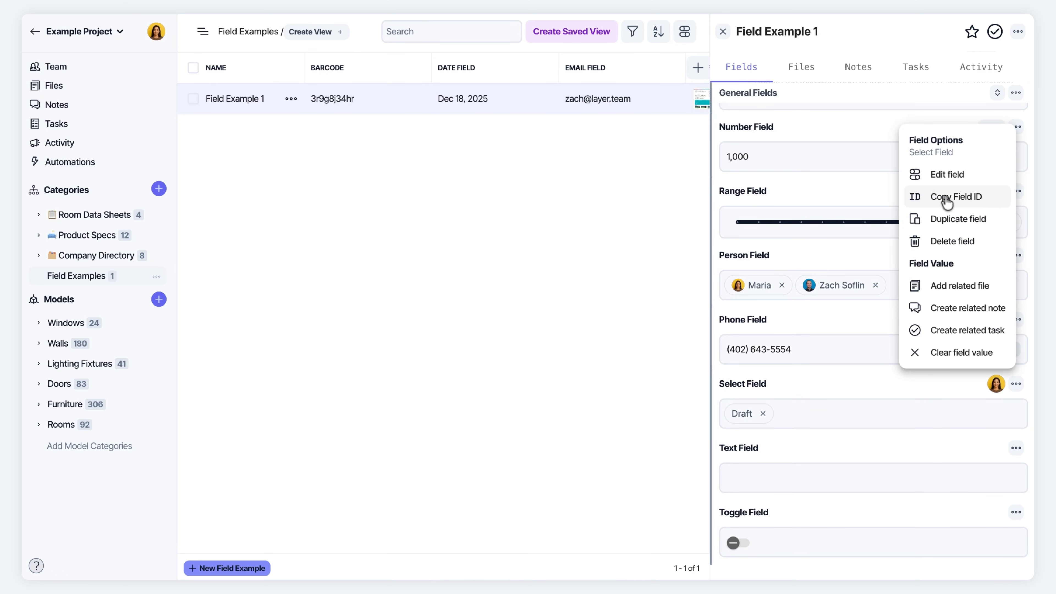
left_click(939, 179)
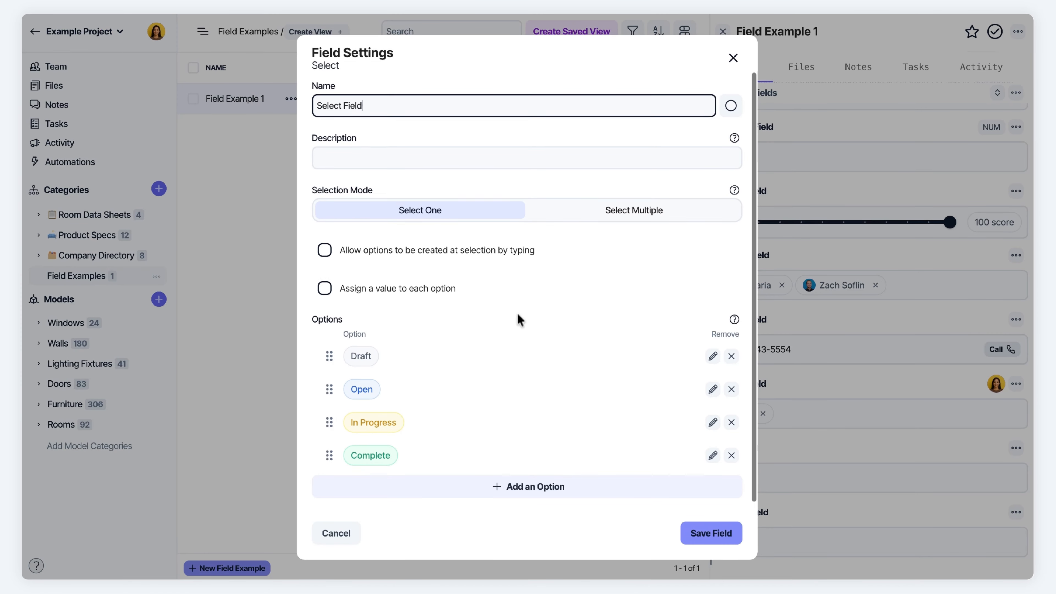
left_click(497, 492)
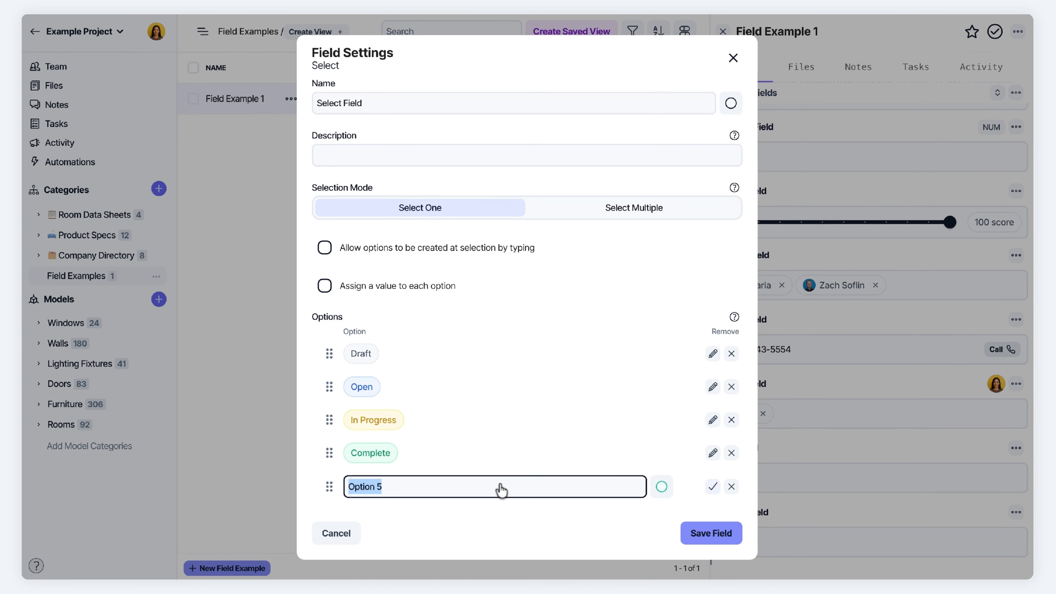
type("On Hold")
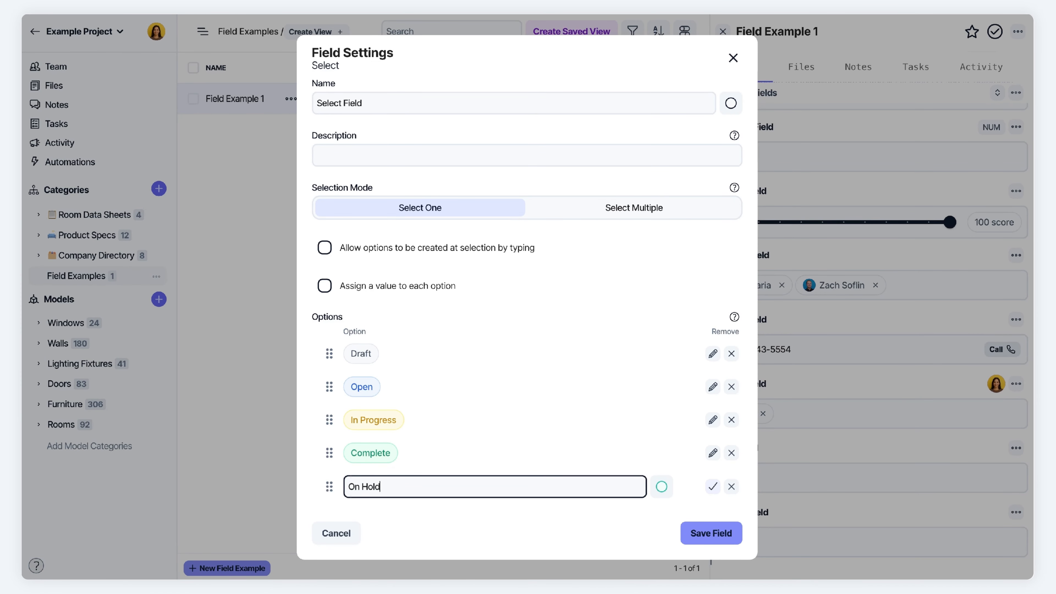
left_click(661, 486)
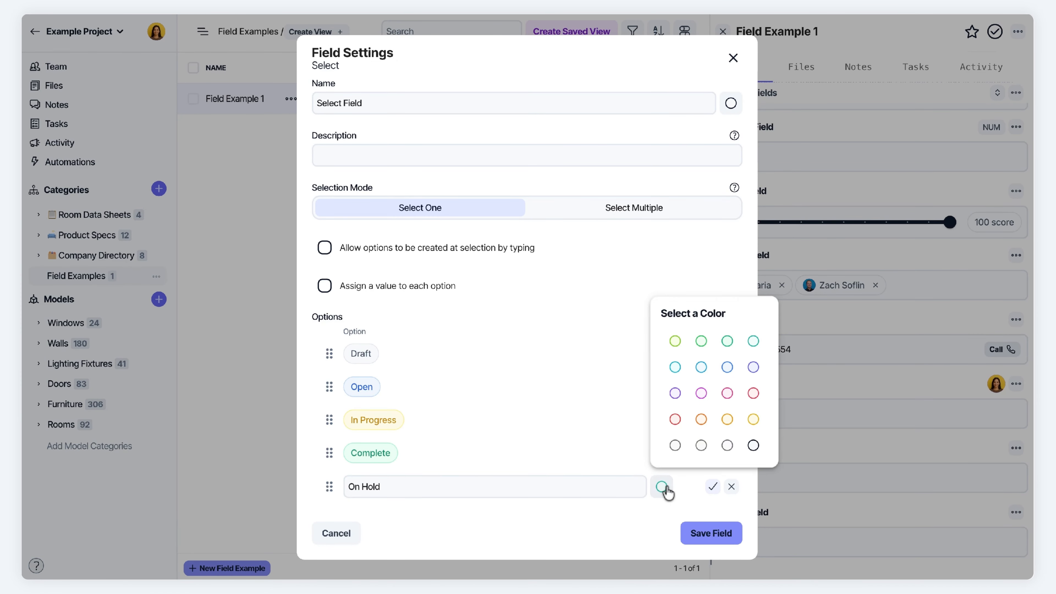
left_click(701, 419)
left_click_drag(329, 487, 333, 426)
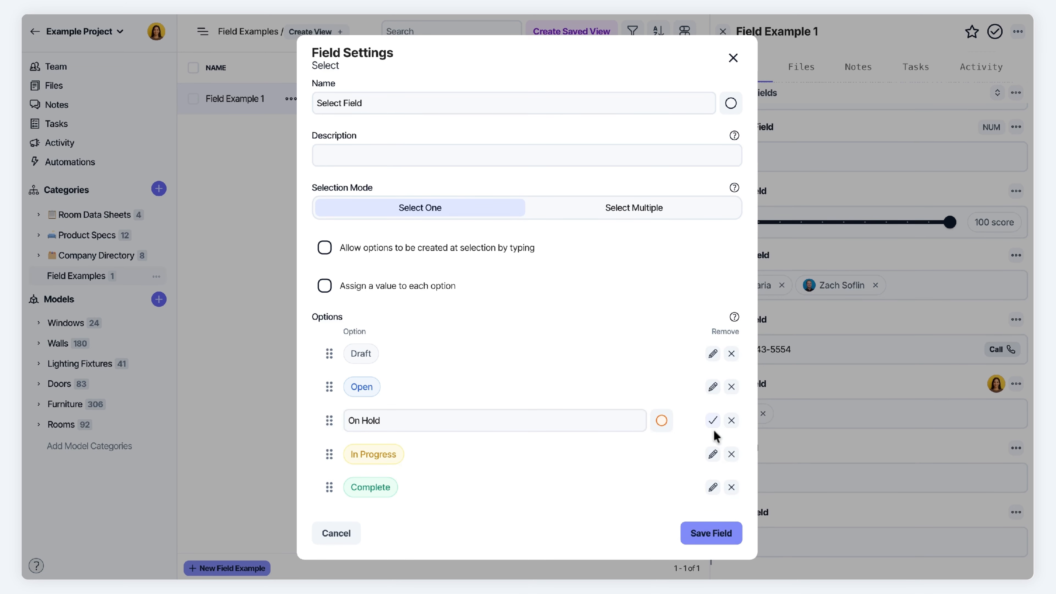
left_click(712, 421)
Keep the Select Field in Select One mode and save its settings
scroll(424, 408, "down", 1)
scroll(424, 408, "up", 1)
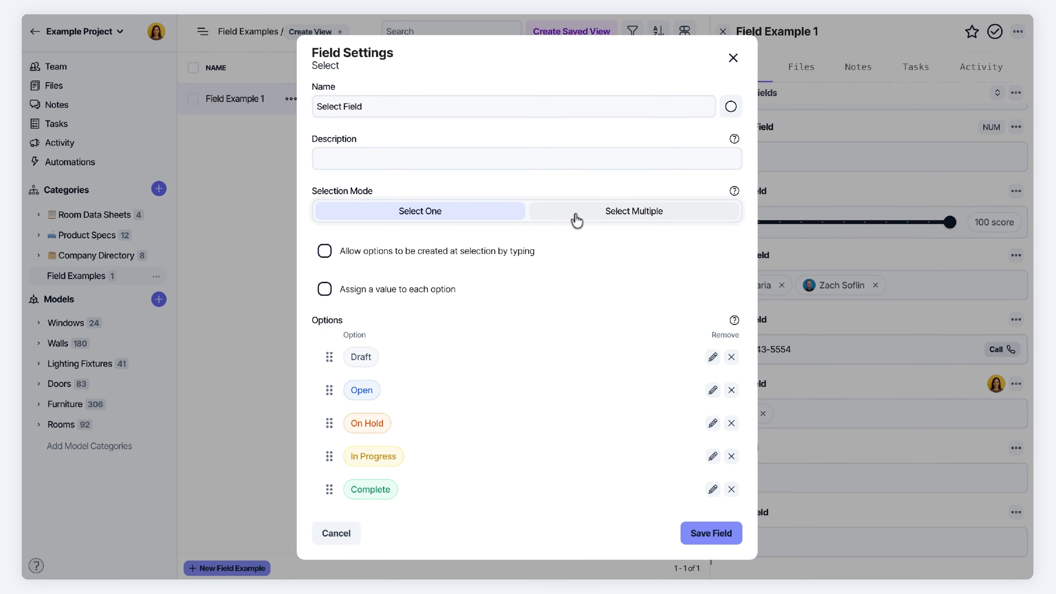
left_click(592, 219)
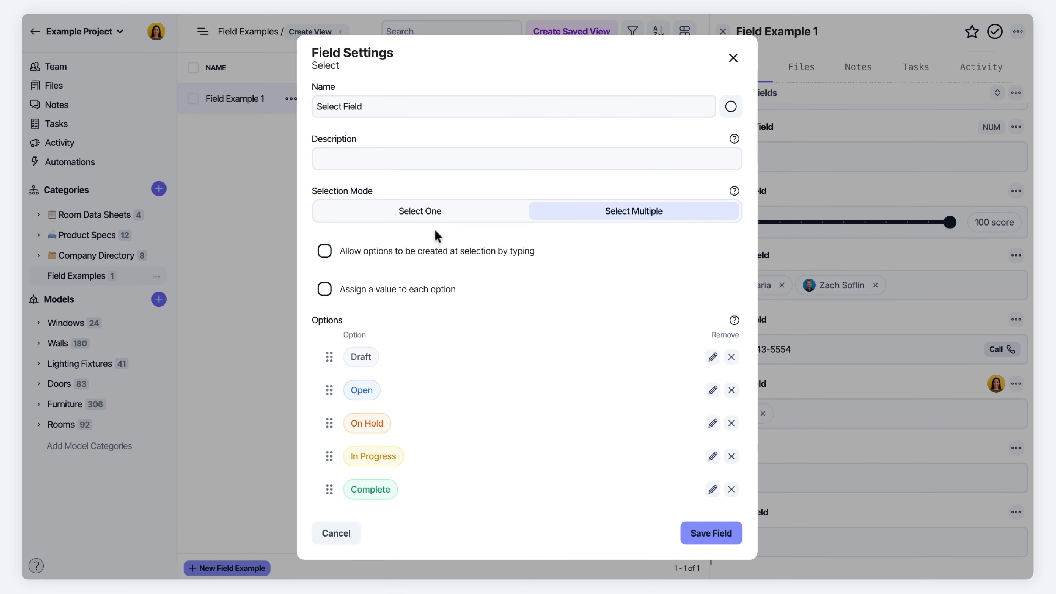
left_click(412, 217)
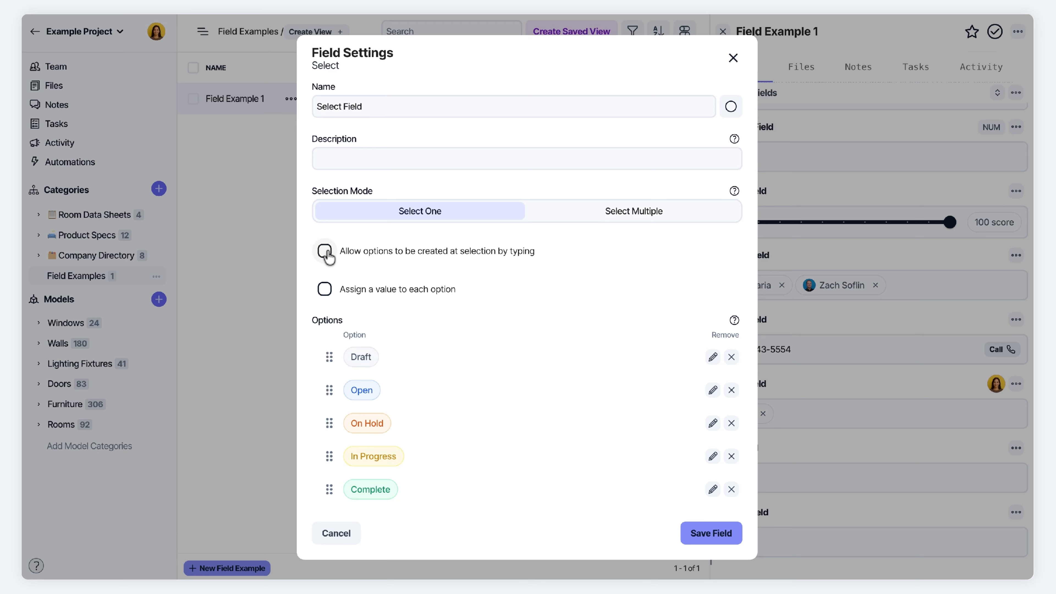
left_click(723, 533)
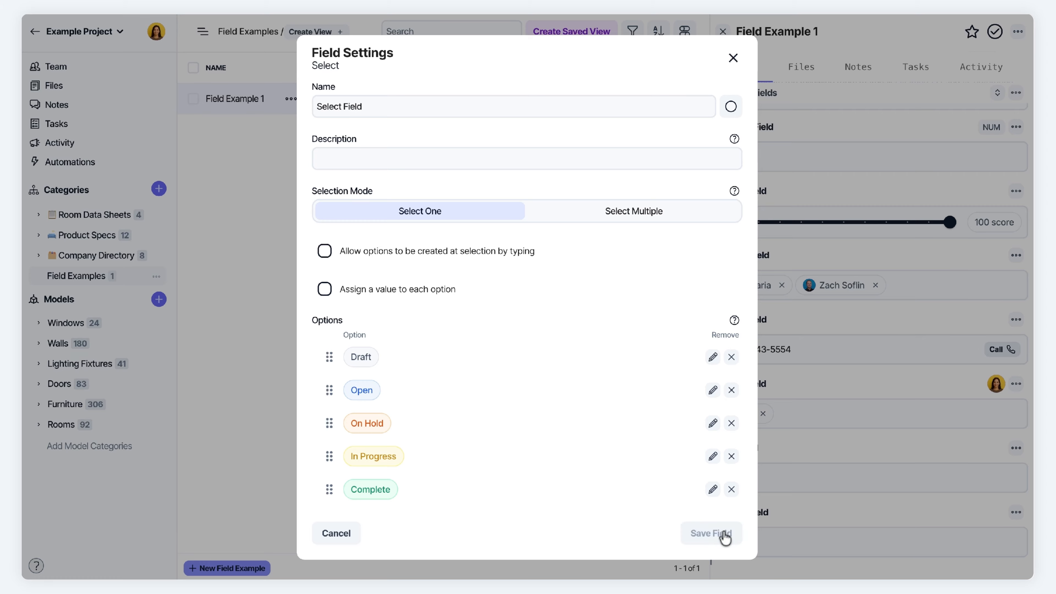
Clear Draft and allow new Select Field options to be created by typing
left_click(807, 411)
key("BackSpace")
key("BackSpace")
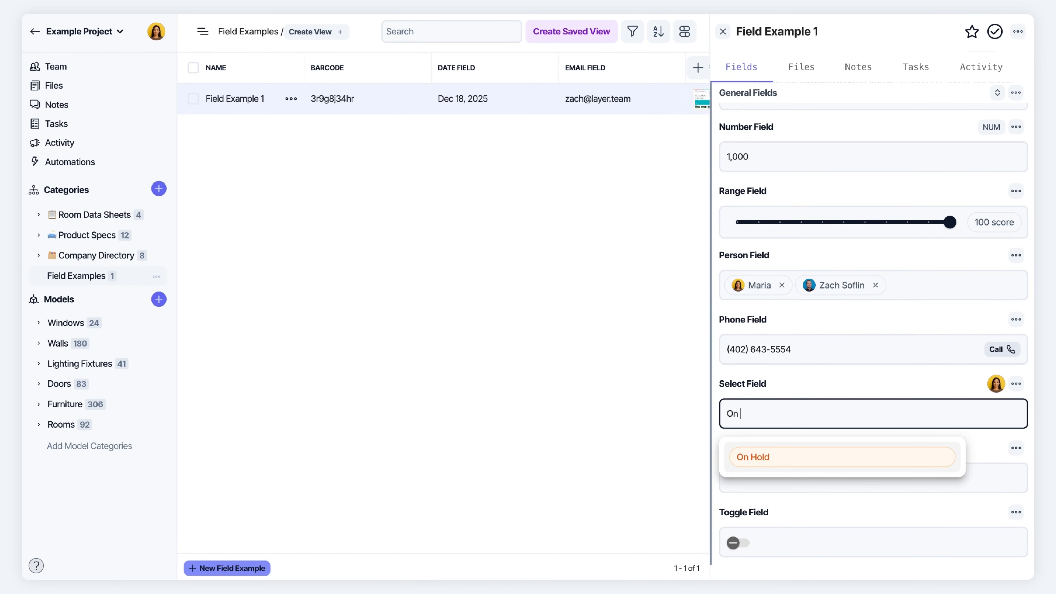
type("Order")
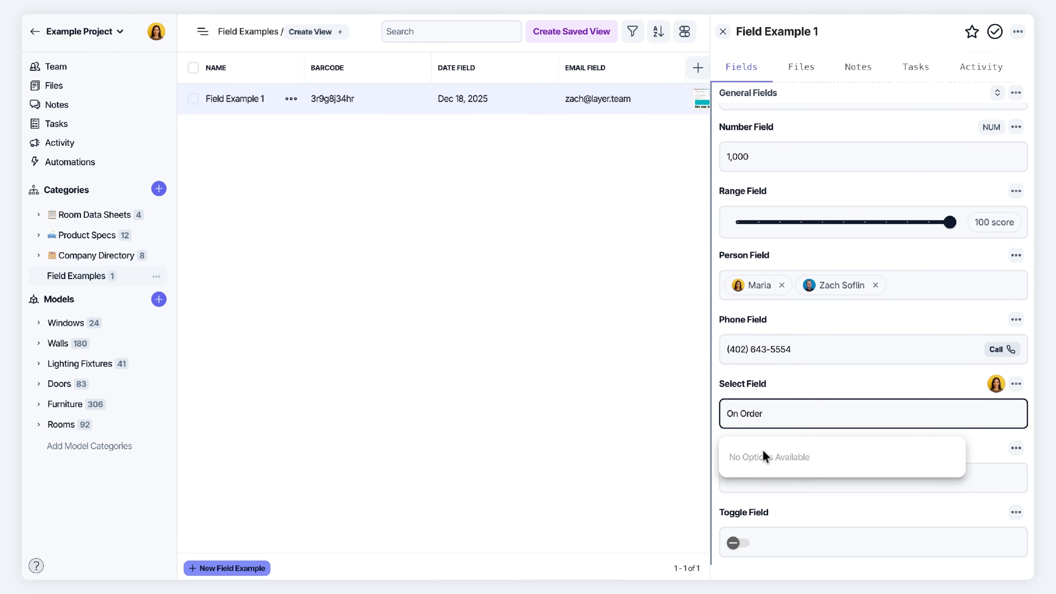
left_click(1015, 383)
left_click(943, 174)
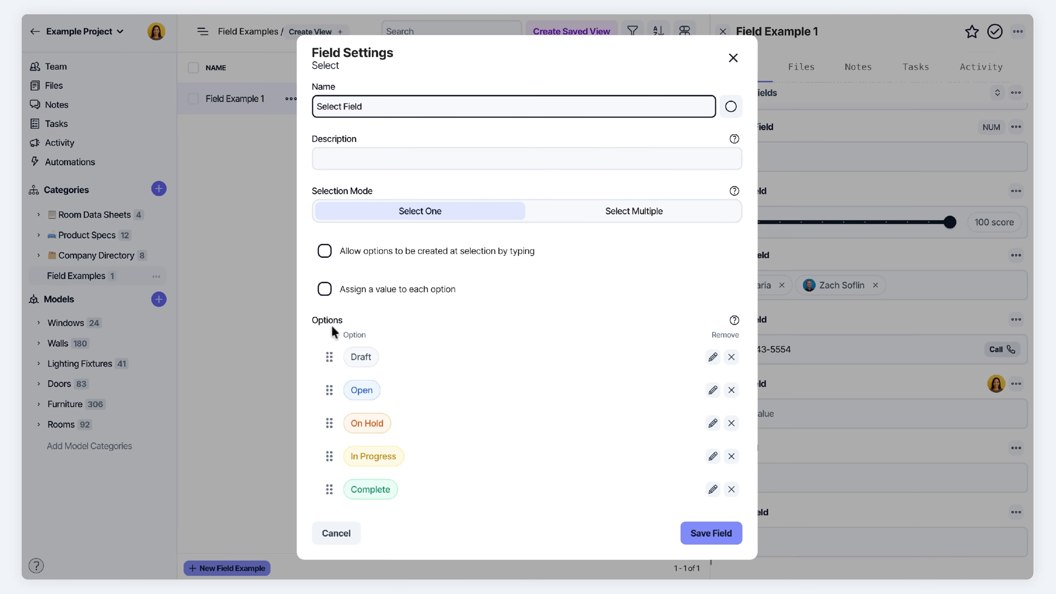
left_click(325, 250)
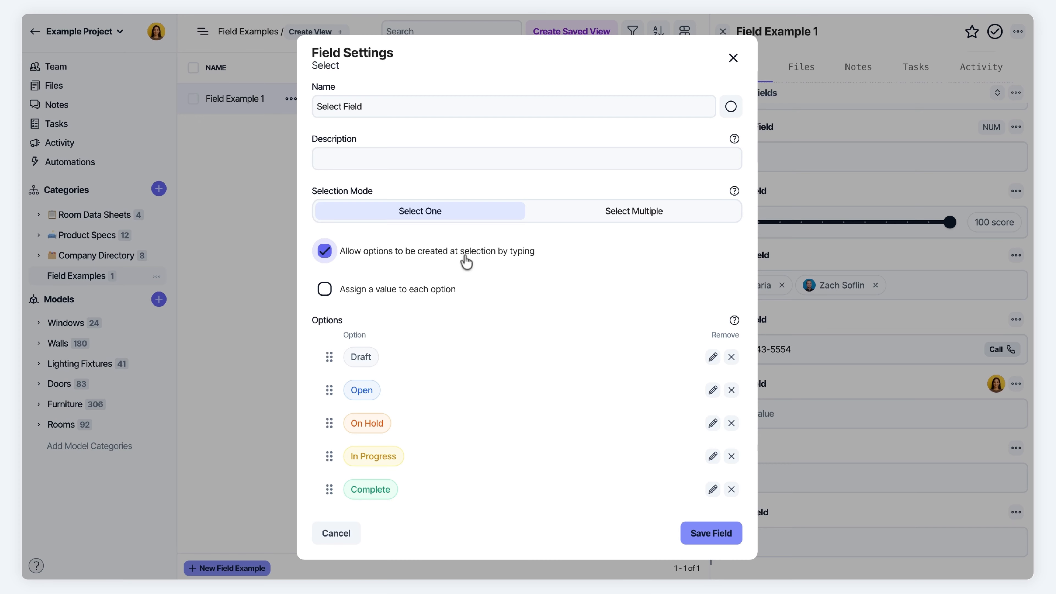
left_click(731, 540)
Create the On Order option and set the Select Field to it
left_click(773, 413)
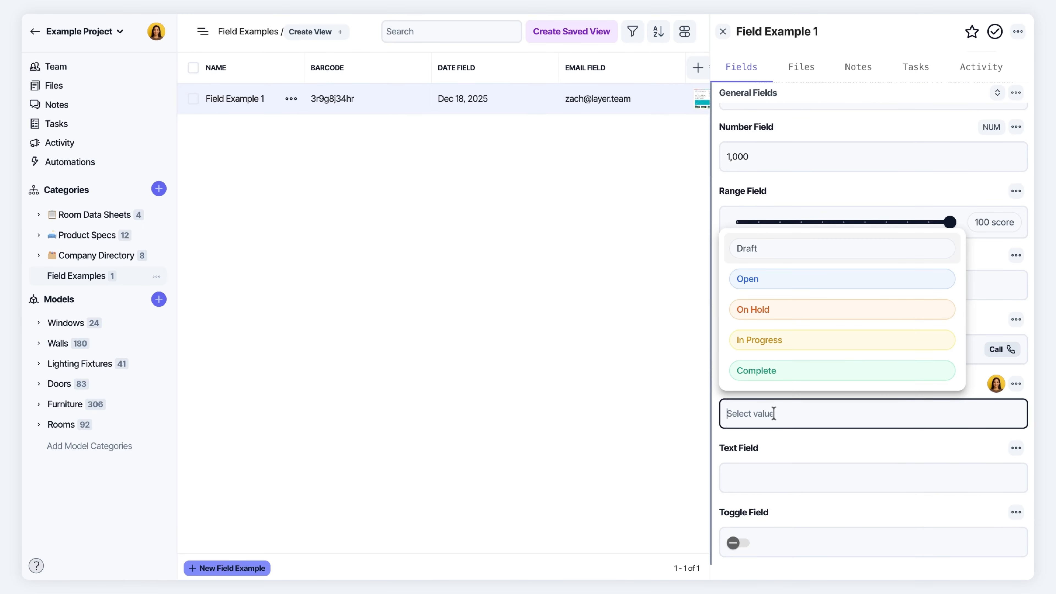
type("On Order")
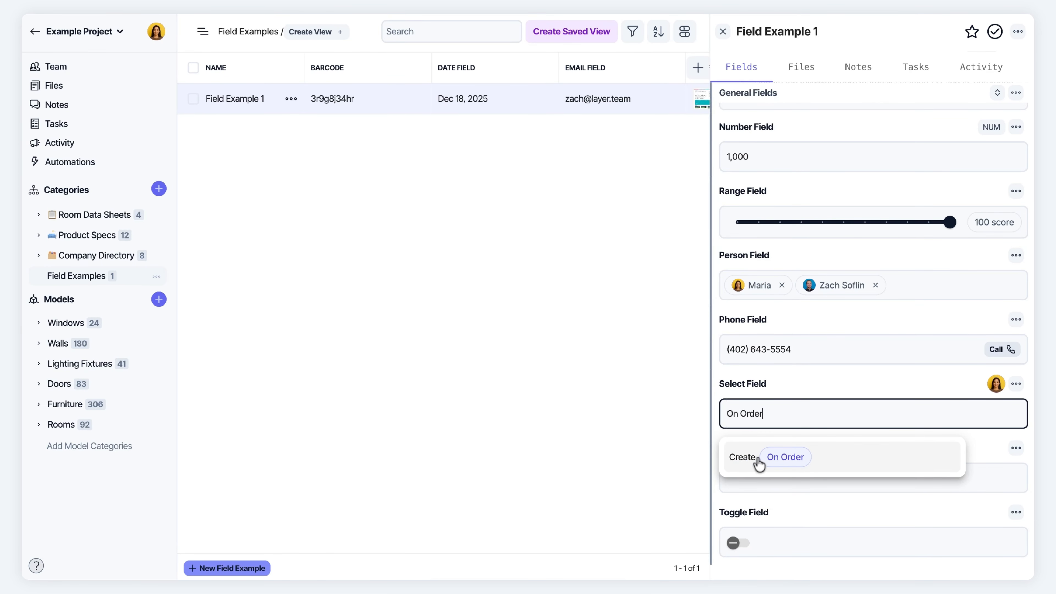
left_click(825, 457)
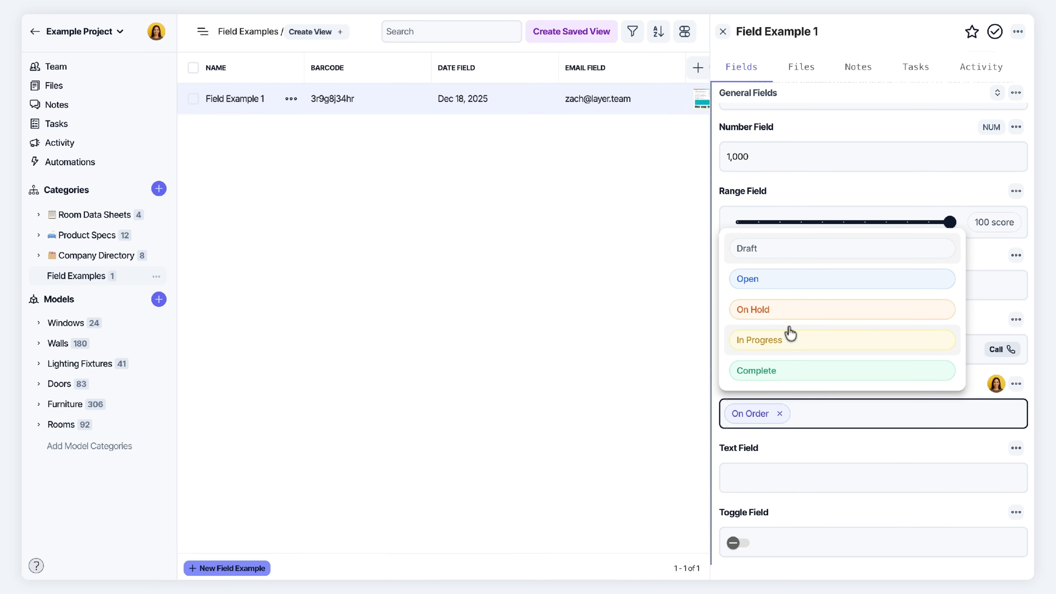
left_click(767, 343)
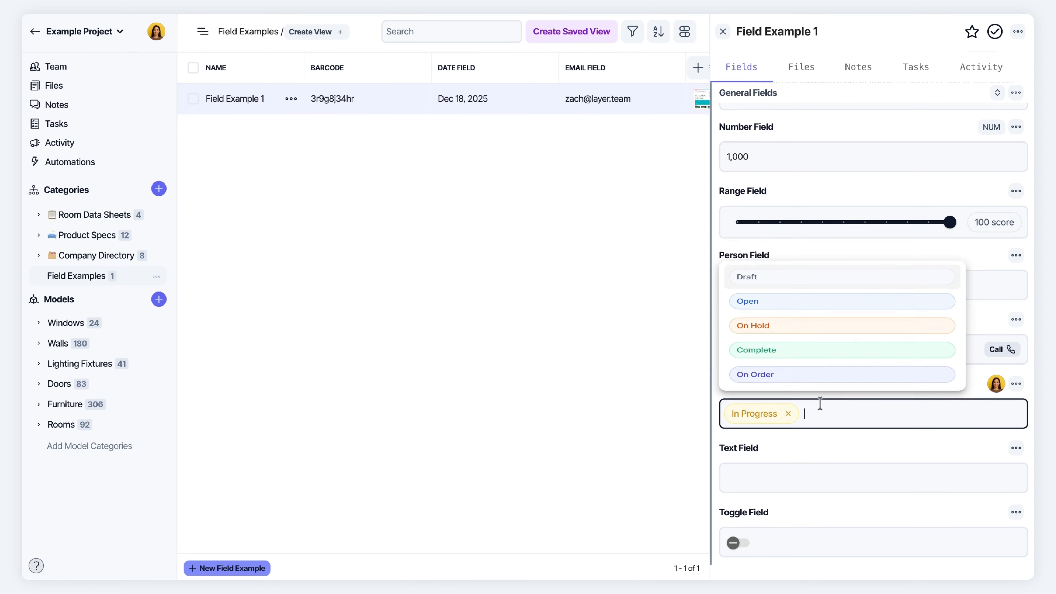
left_click(812, 369)
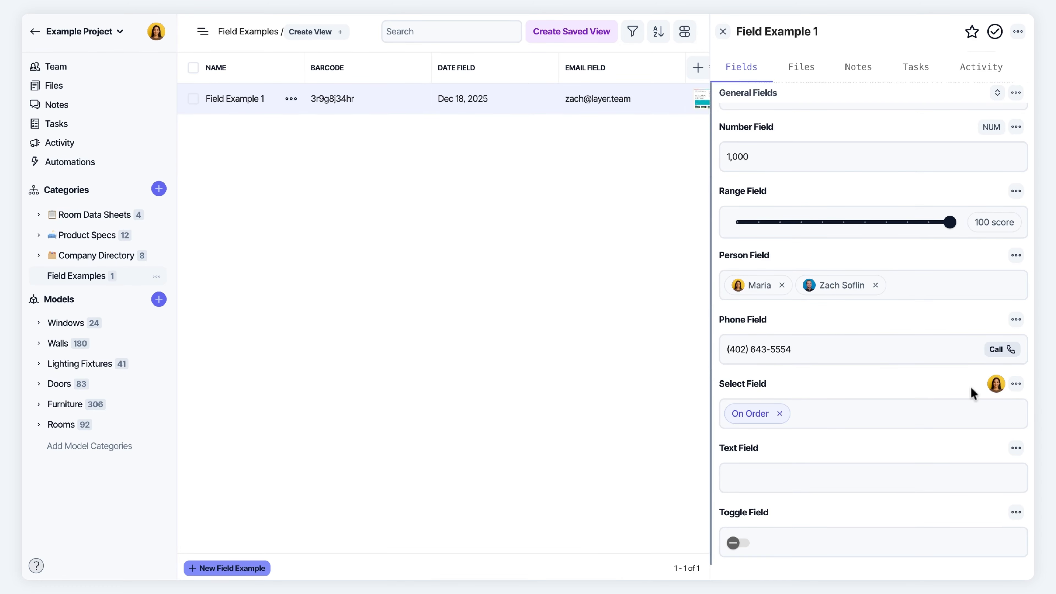
left_click(1016, 384)
Enable assigned, shown option values for the Select Field in Percent format
left_click(949, 175)
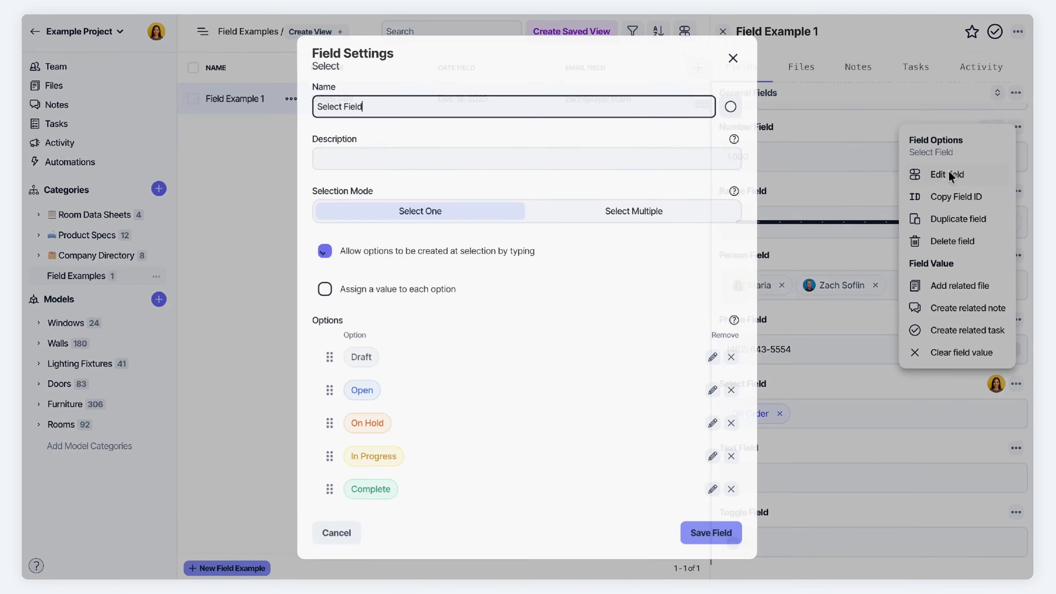
scroll(602, 349, "down", 2)
scroll(624, 342, "up", 2)
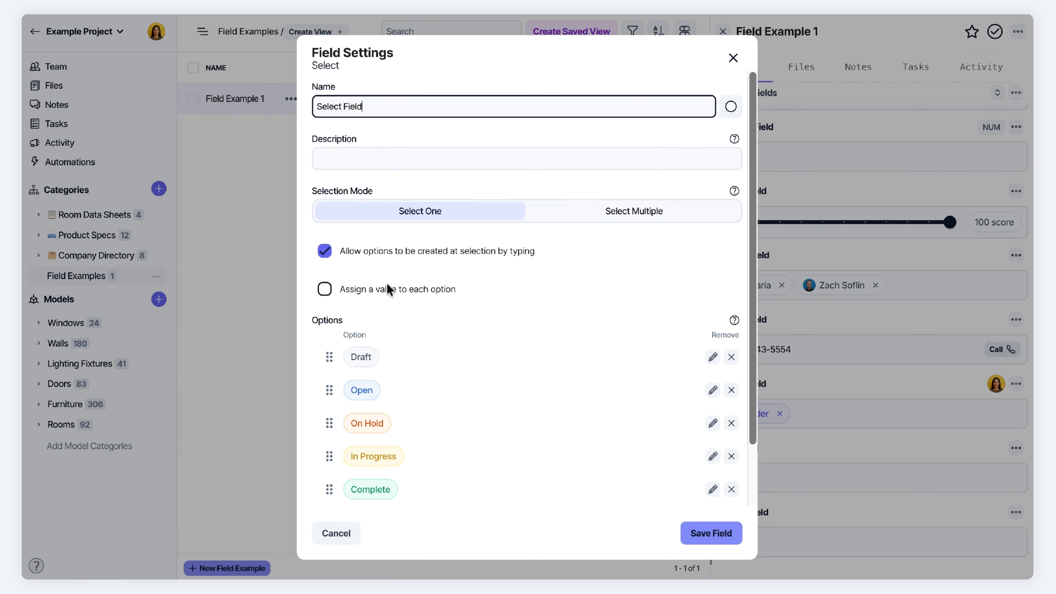
left_click(324, 289)
scroll(528, 184, "up", 5)
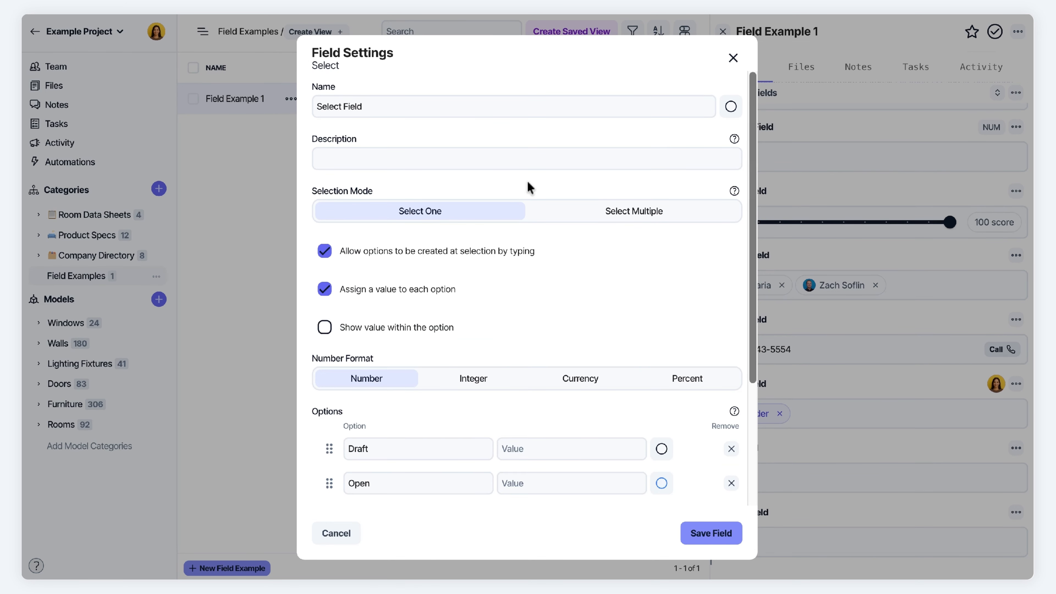
scroll(441, 293, "down", 5)
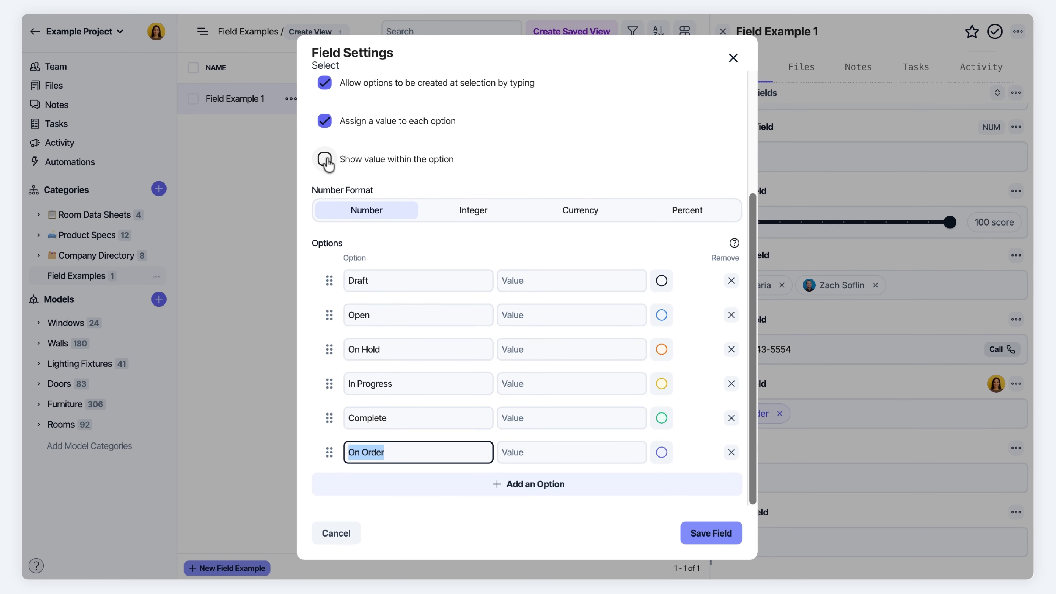
left_click(324, 160)
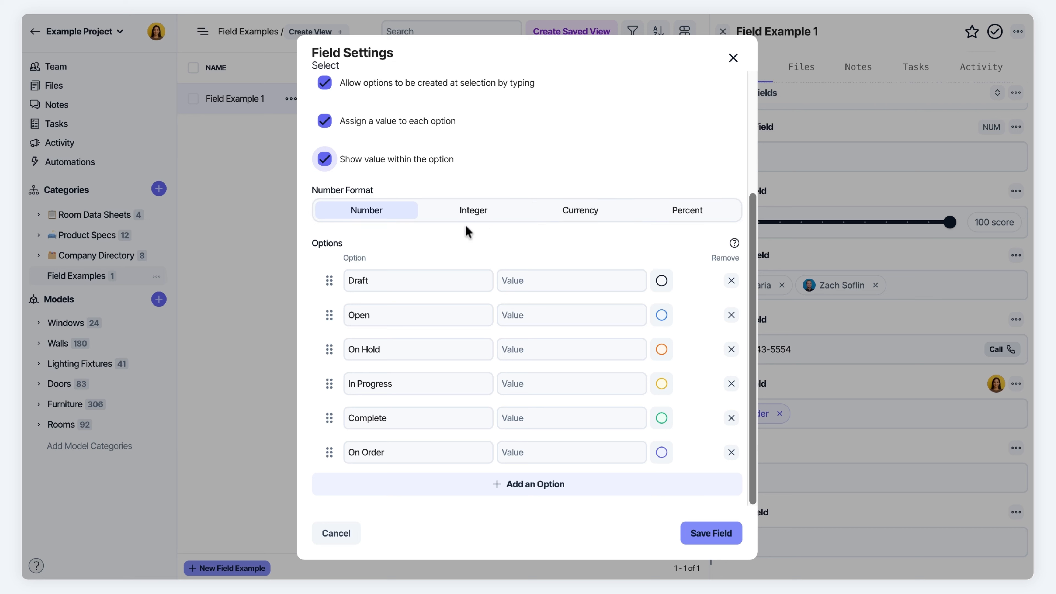
left_click(686, 212)
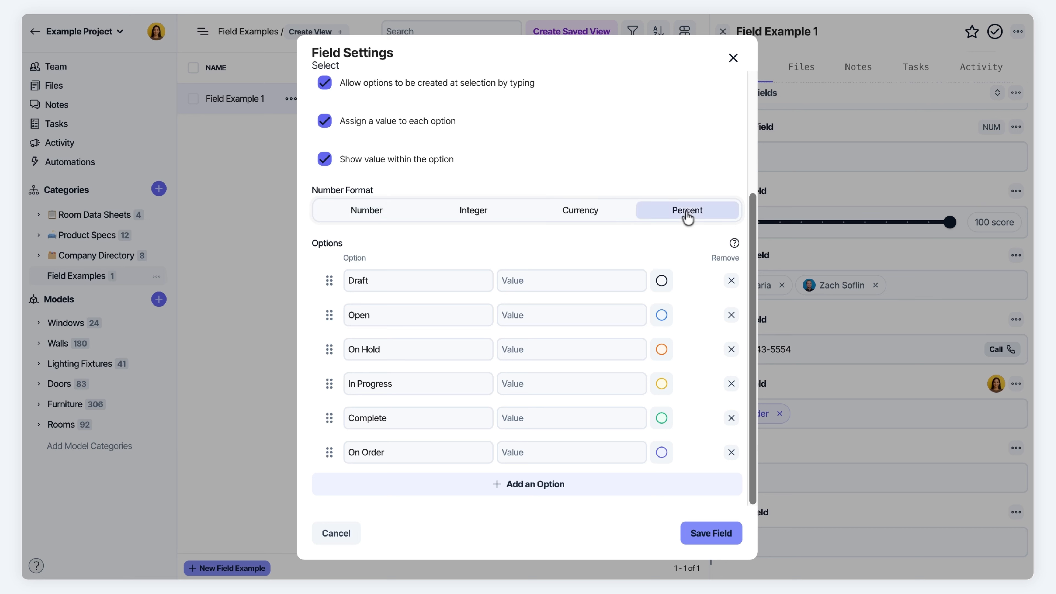
Set values 0, 10, 30, 50, On Order 75 before Complete, and Complete 100, then save
left_click(515, 280)
type("0%")
left_click(512, 316)
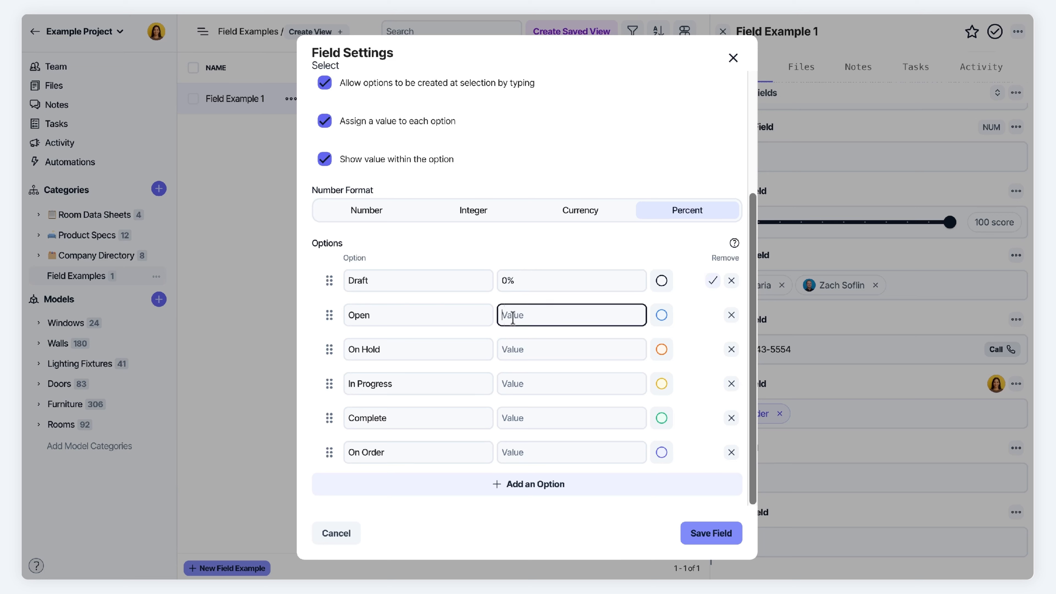
type("10")
left_click(514, 349)
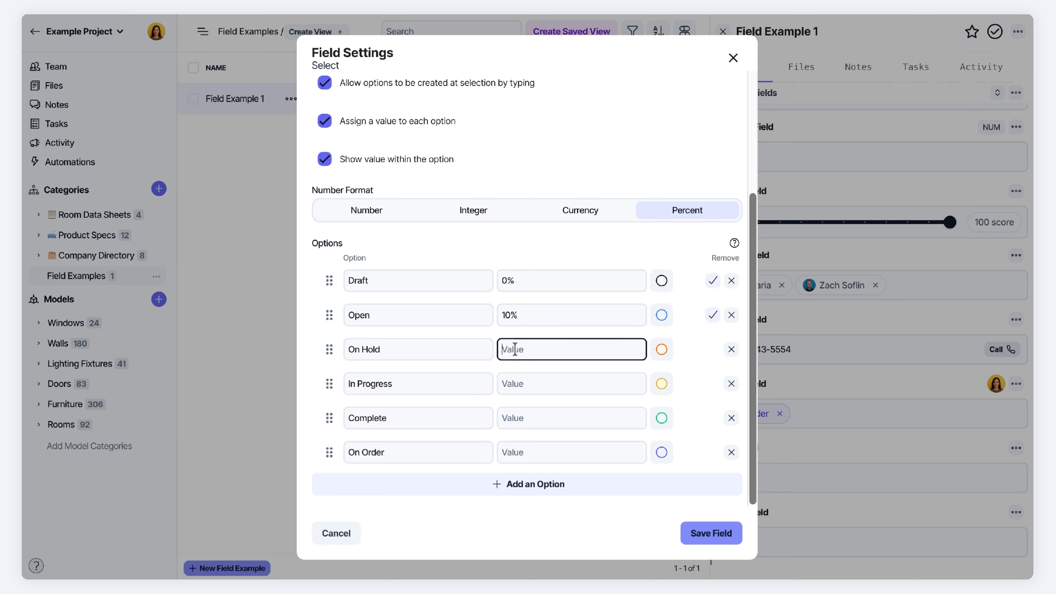
type("30")
left_click(516, 384)
type("50")
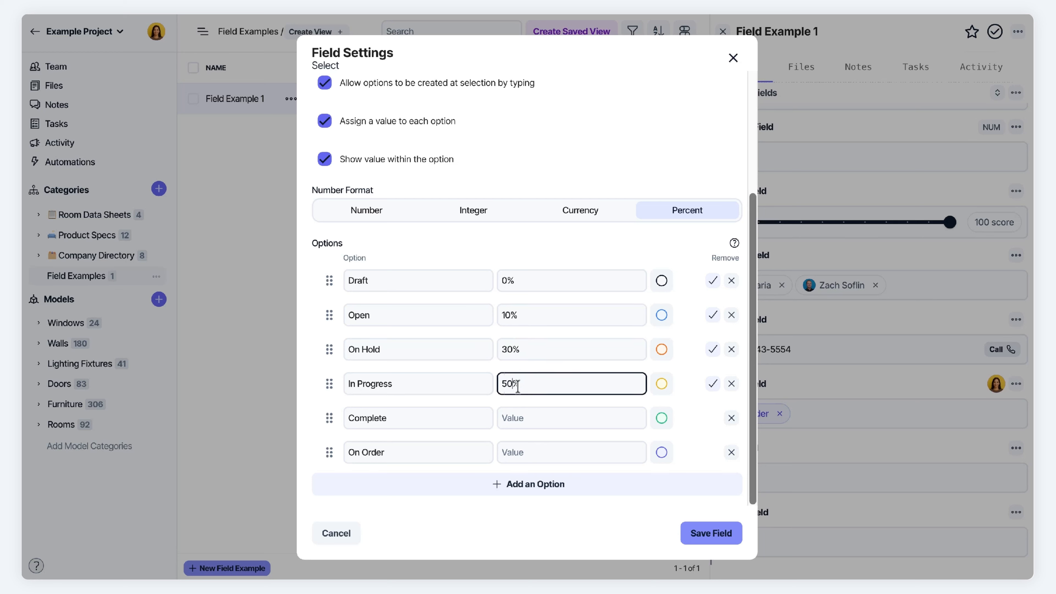
left_click(527, 423)
left_click_drag(329, 452, 330, 421)
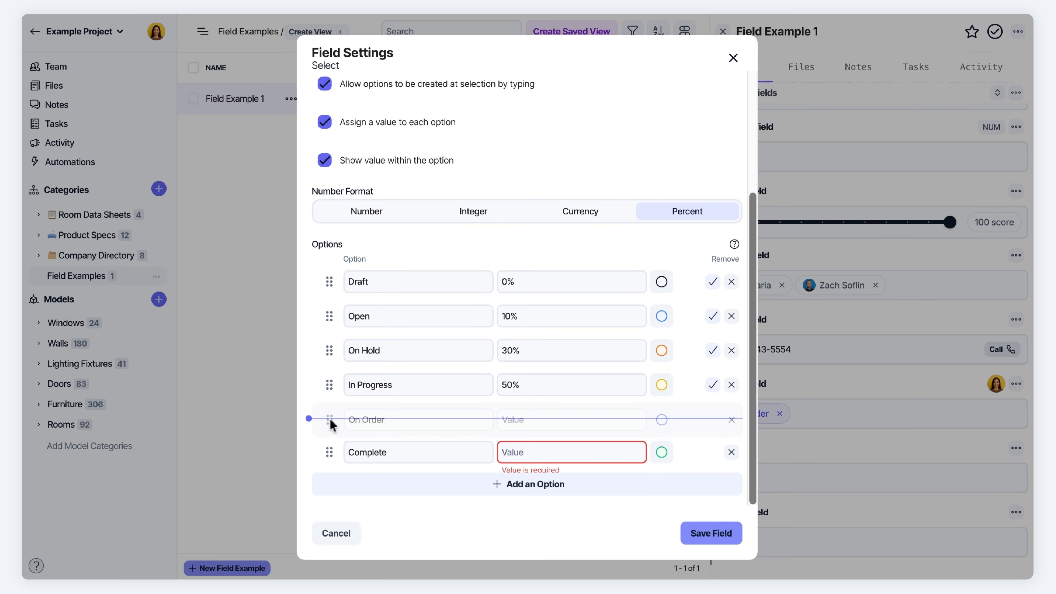
left_click(523, 418)
type("75")
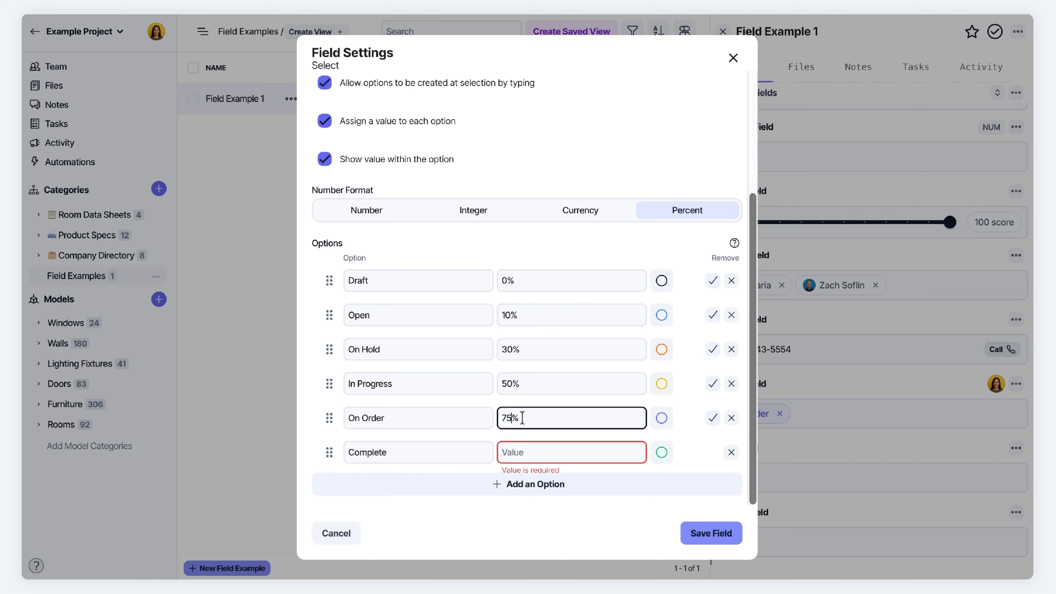
left_click(527, 456)
type("1,00")
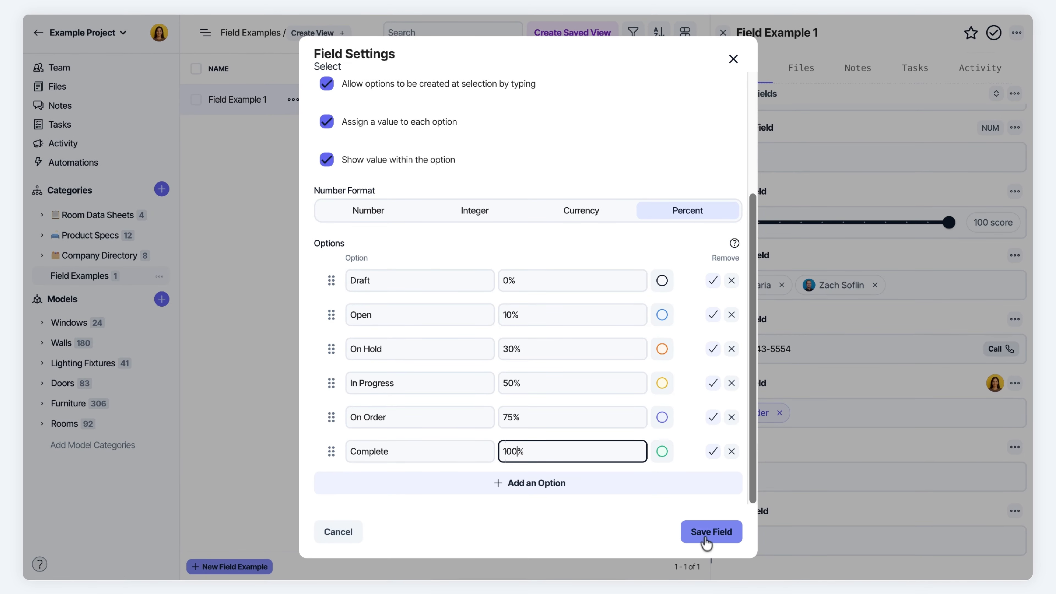
left_click(709, 536)
left_click(846, 411)
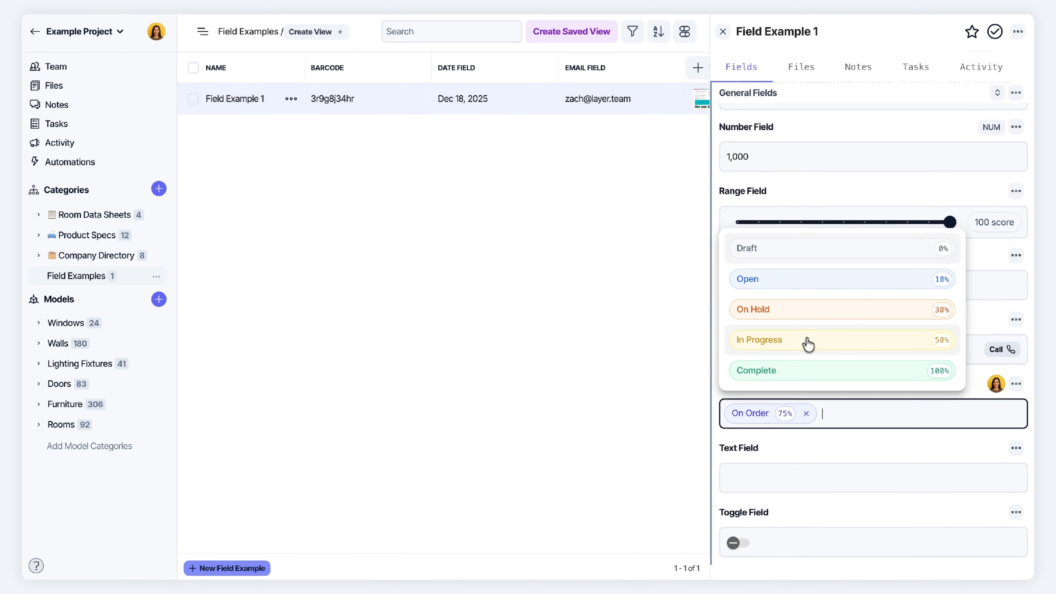
Set the Select Field to Complete and the Text Field to 'This is example text'
left_click(909, 372)
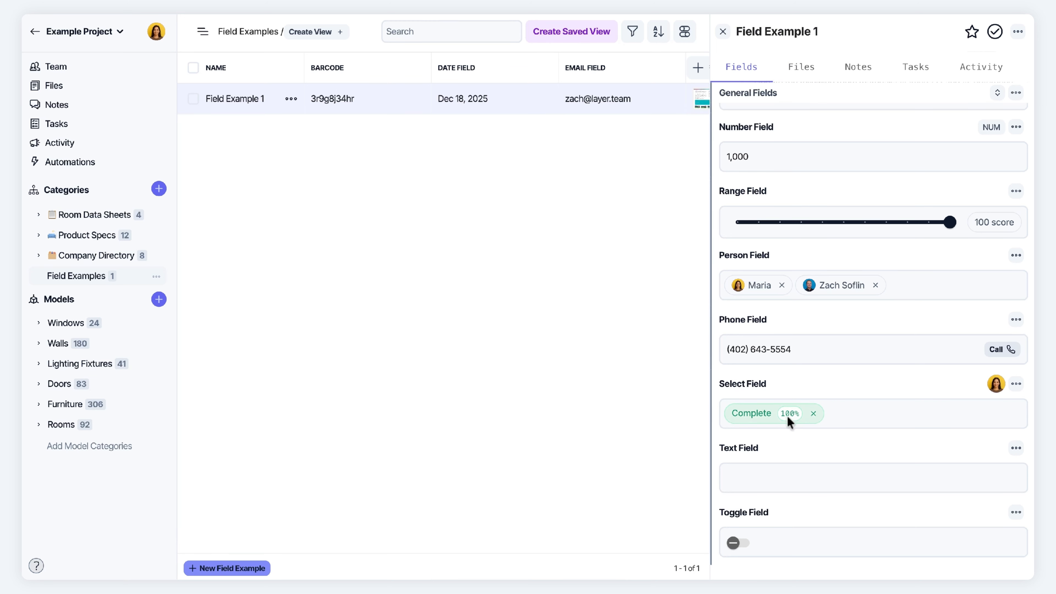
left_click(762, 479)
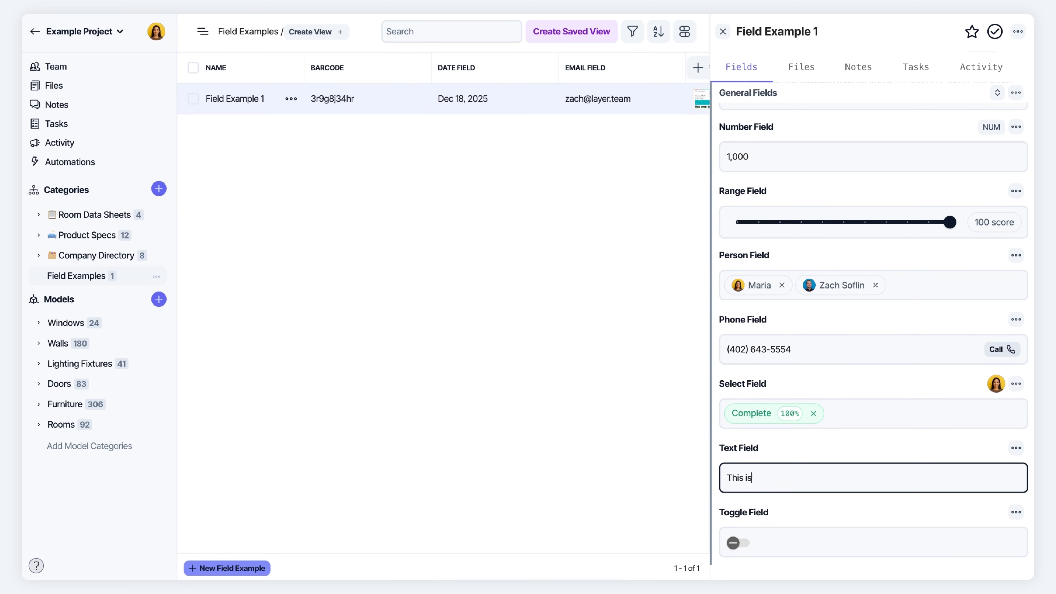
type("mple text")
left_click(794, 451)
Switch the Toggle Field on
scroll(794, 447, "down", 1)
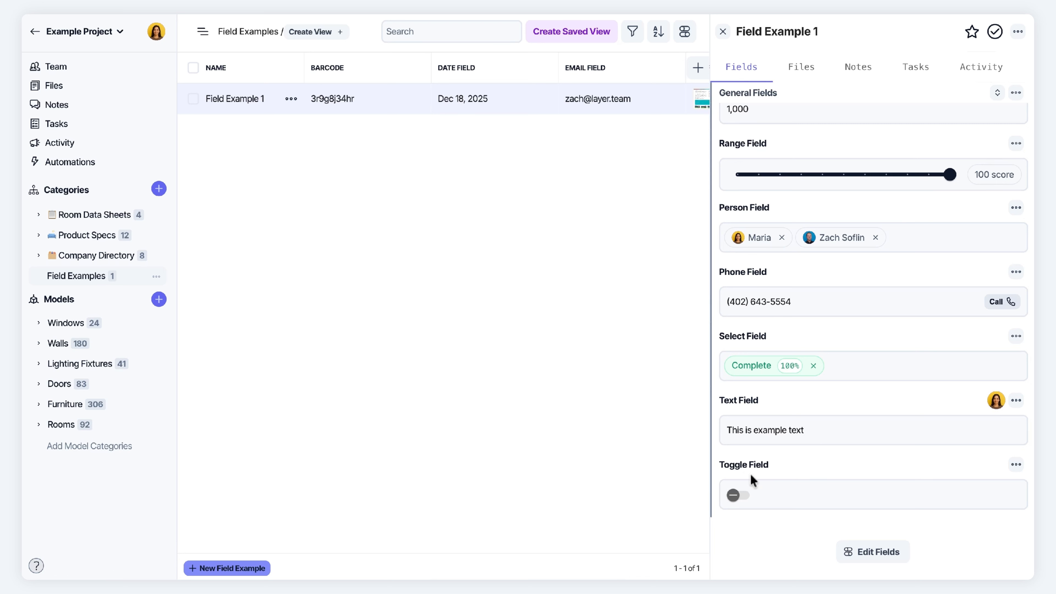
left_click(741, 496)
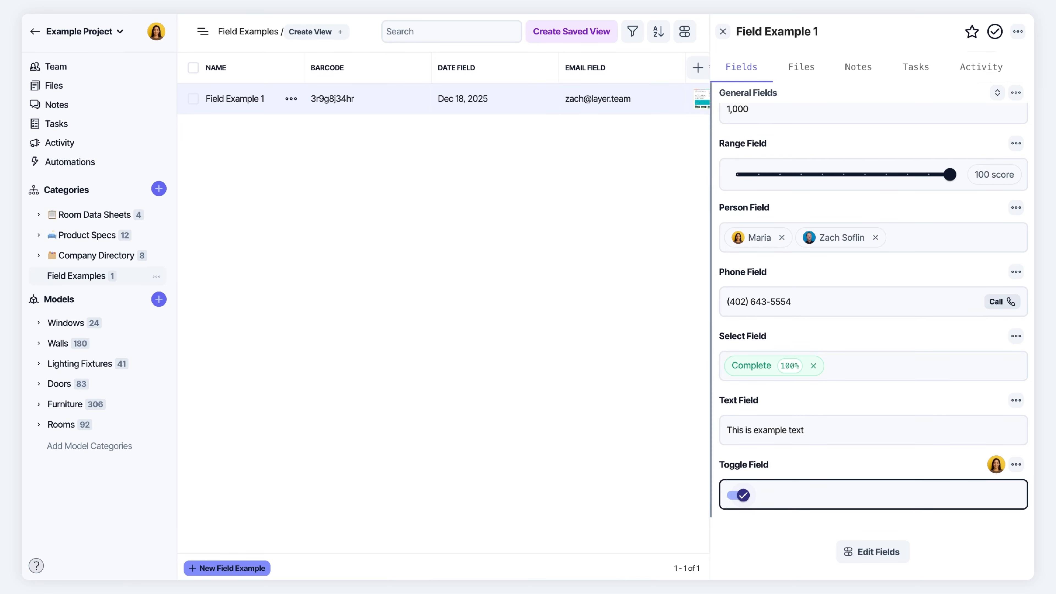
left_click(736, 495)
left_click(738, 497)
Collapse General Fields on Field Example 1 and open Manage Fields for Field Examples
scroll(748, 137, "up", 10)
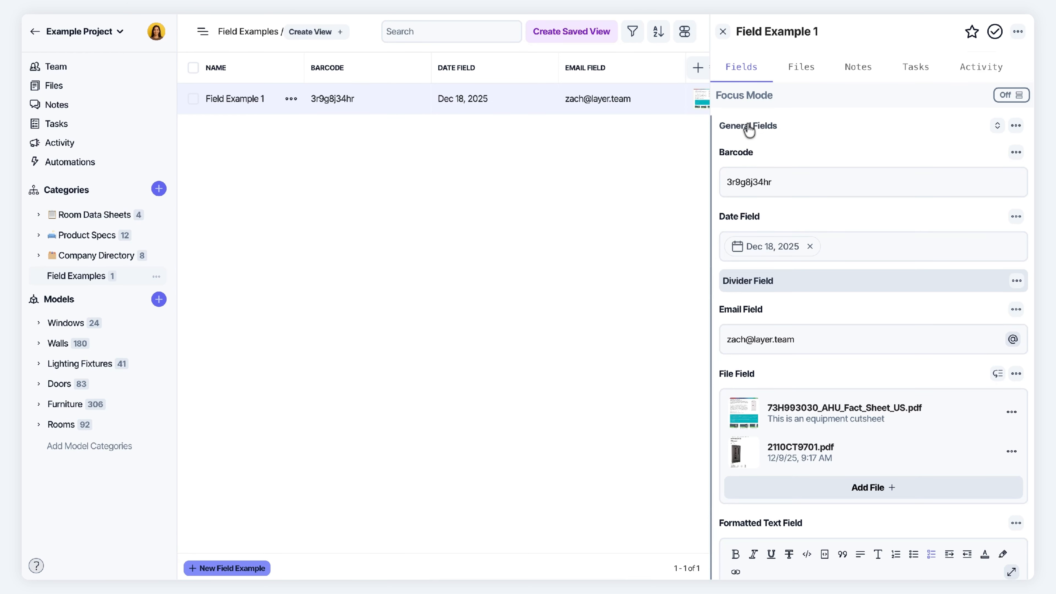
left_click(763, 129)
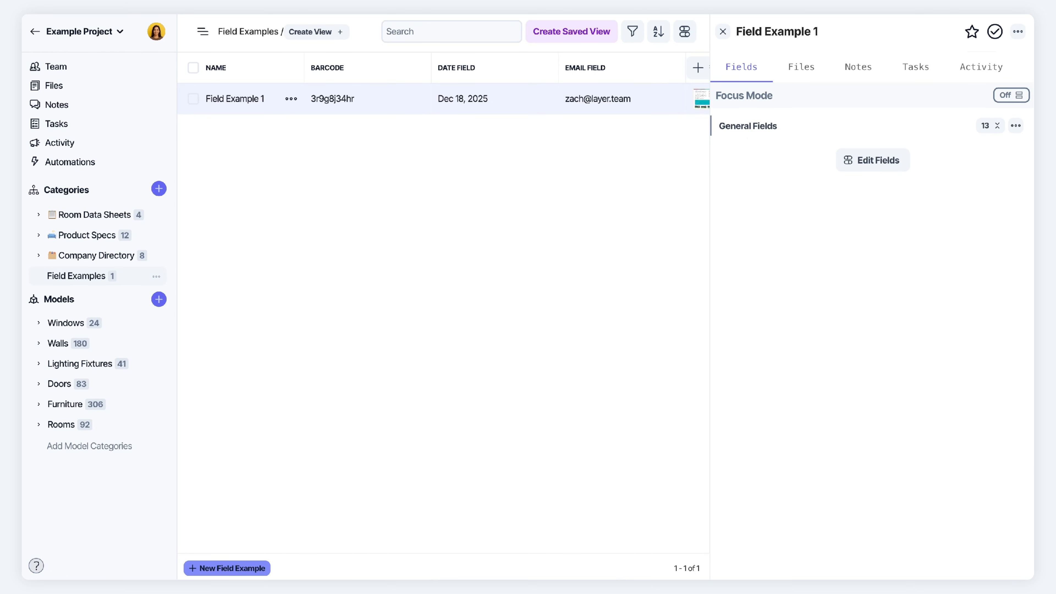
left_click(875, 160)
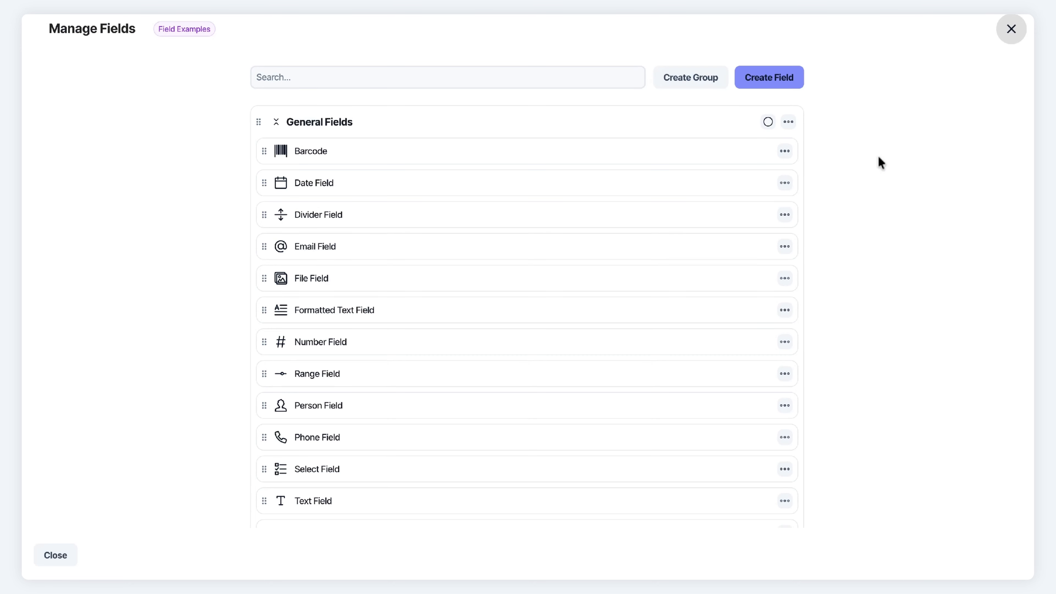
Create a Metadata group and add a Created At field to it
left_click(702, 83)
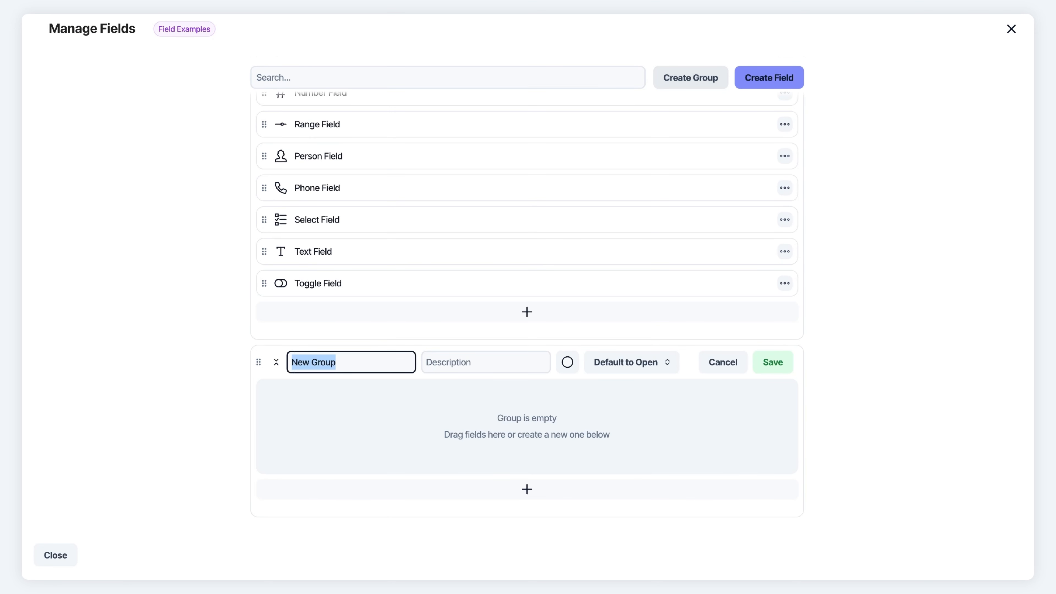
type("Metadata")
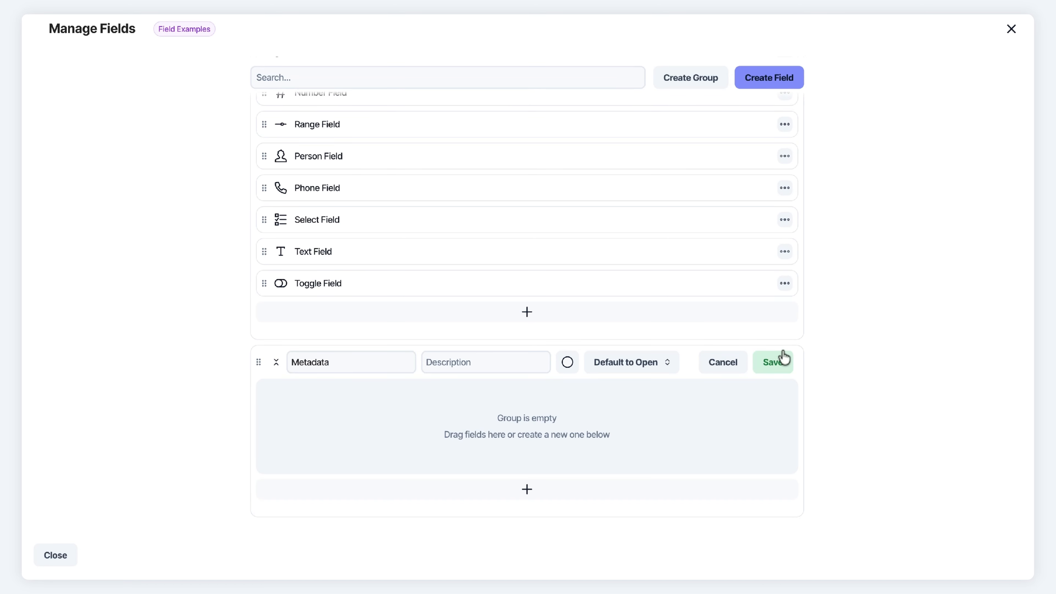
left_click(773, 363)
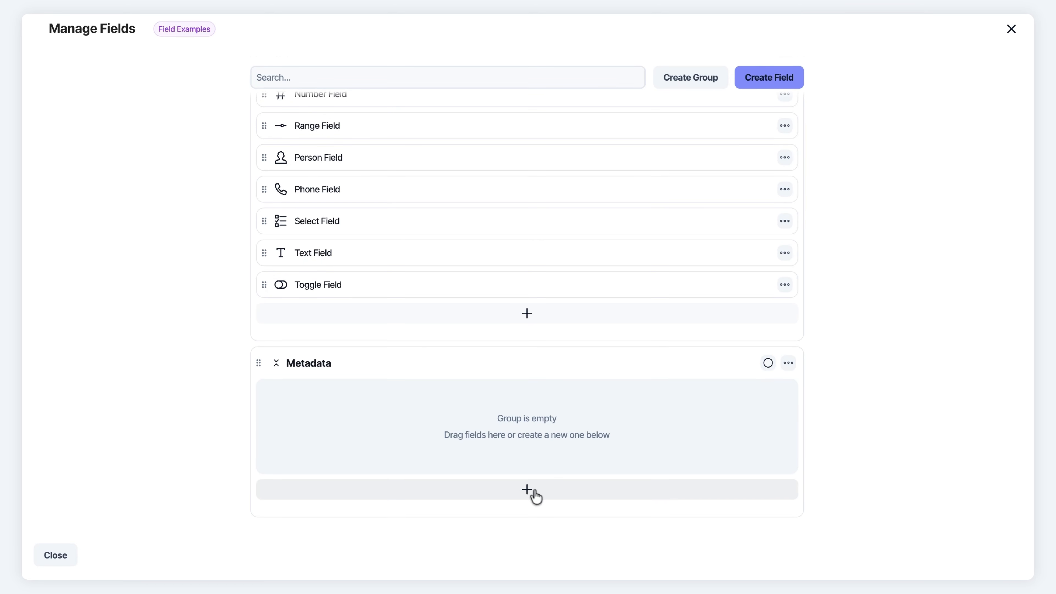
left_click(553, 495)
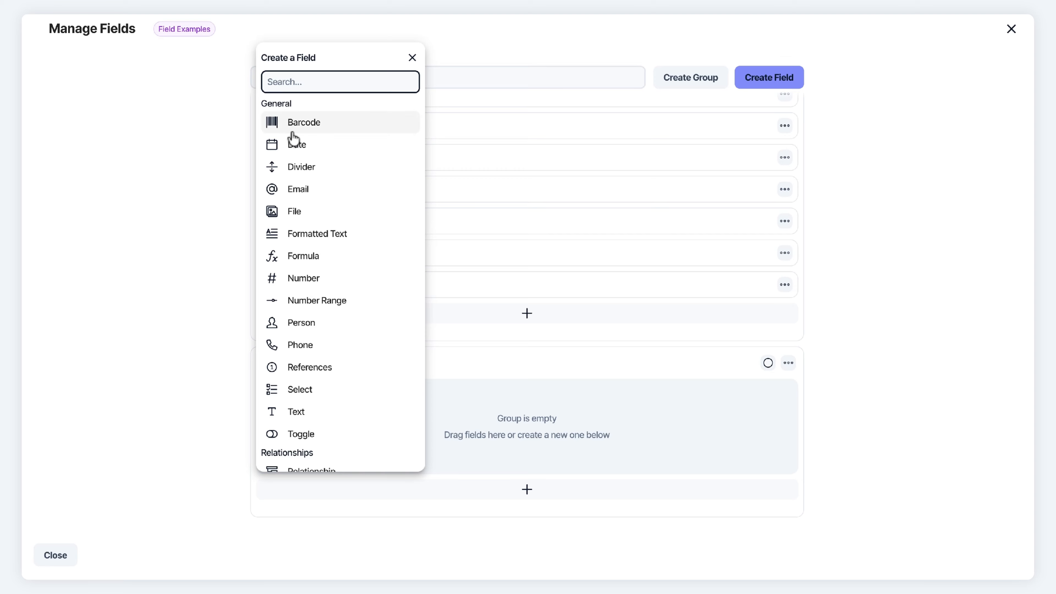
scroll(295, 444, "down", 6)
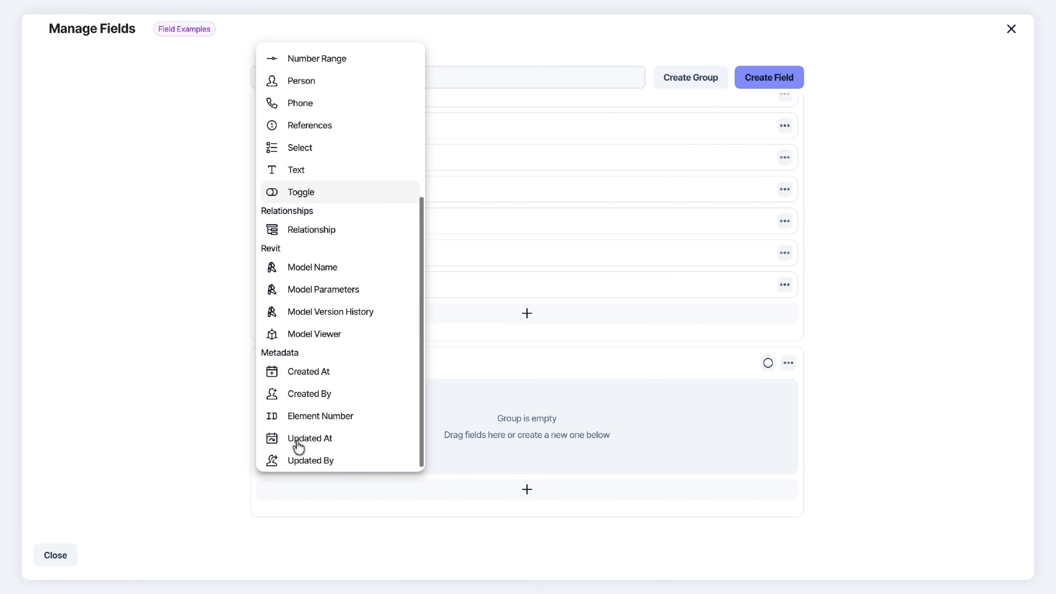
left_click(316, 366)
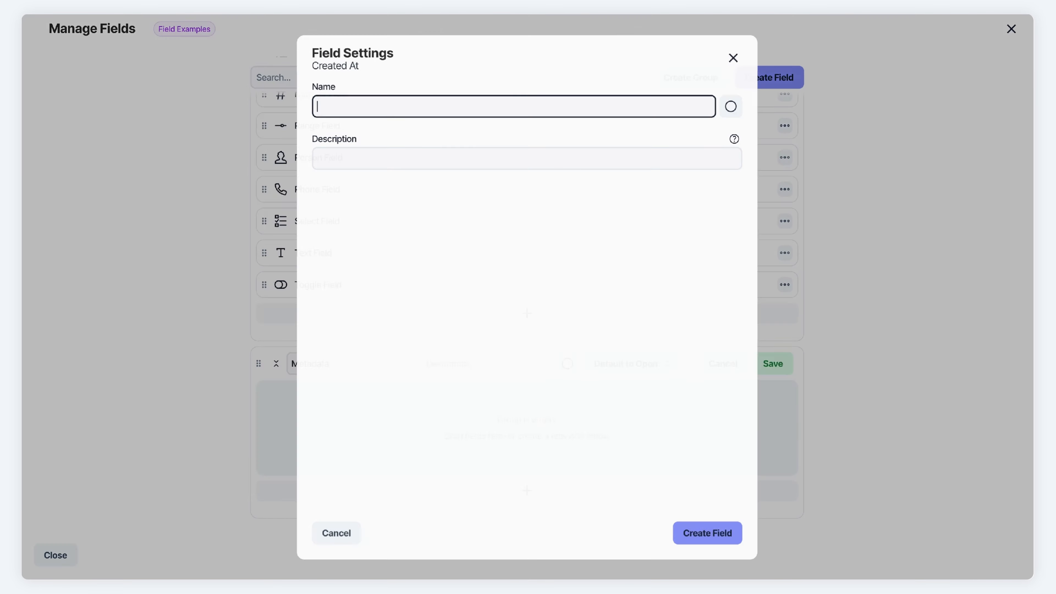
type("Creat")
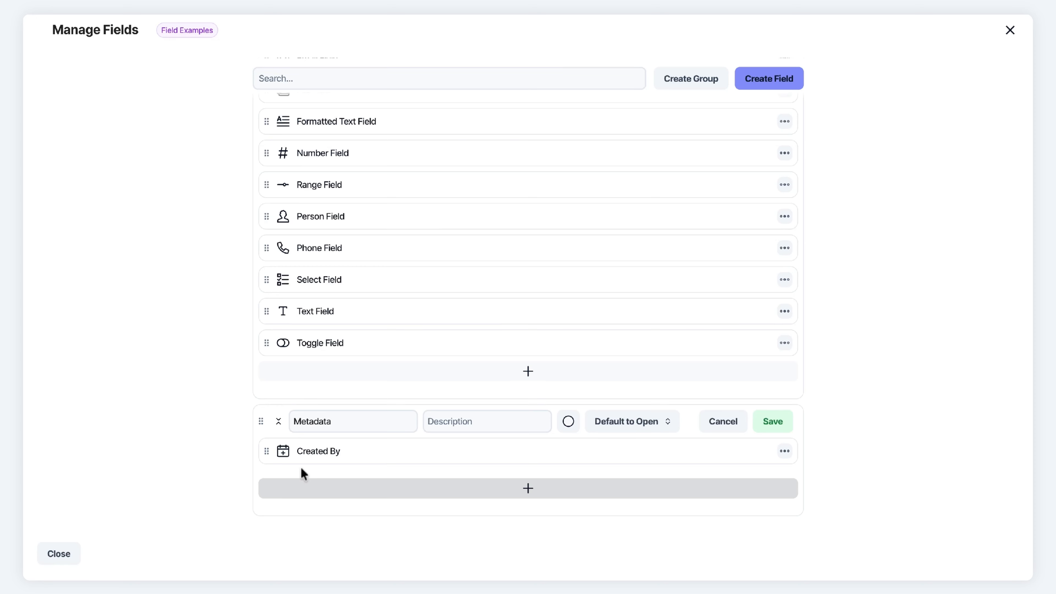
Add Created By, Updated At and Updated By fields to the Metadata group
left_click(333, 487)
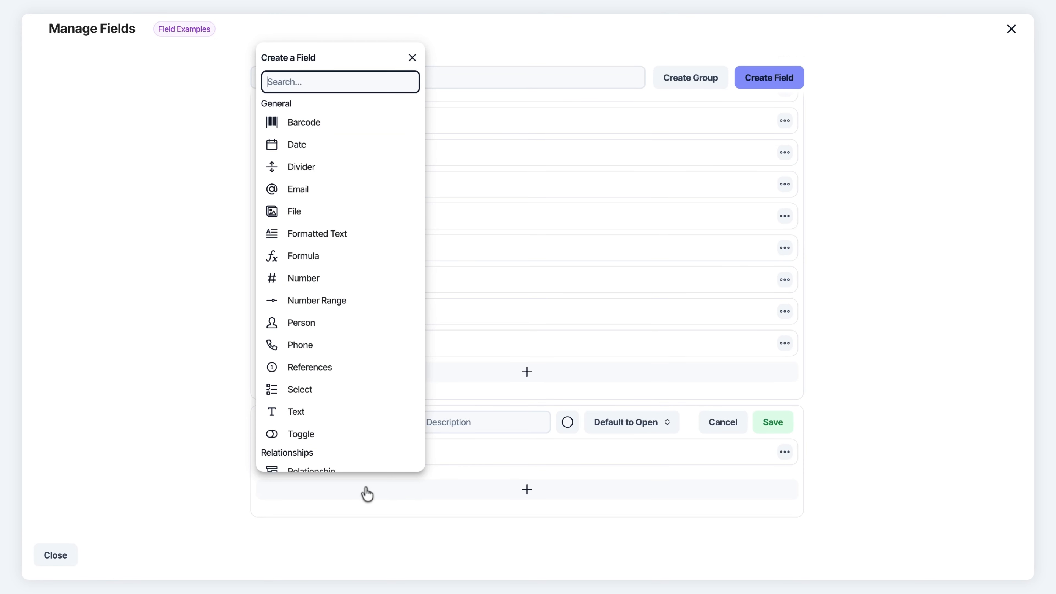
scroll(373, 344, "down", 5)
left_click(308, 387)
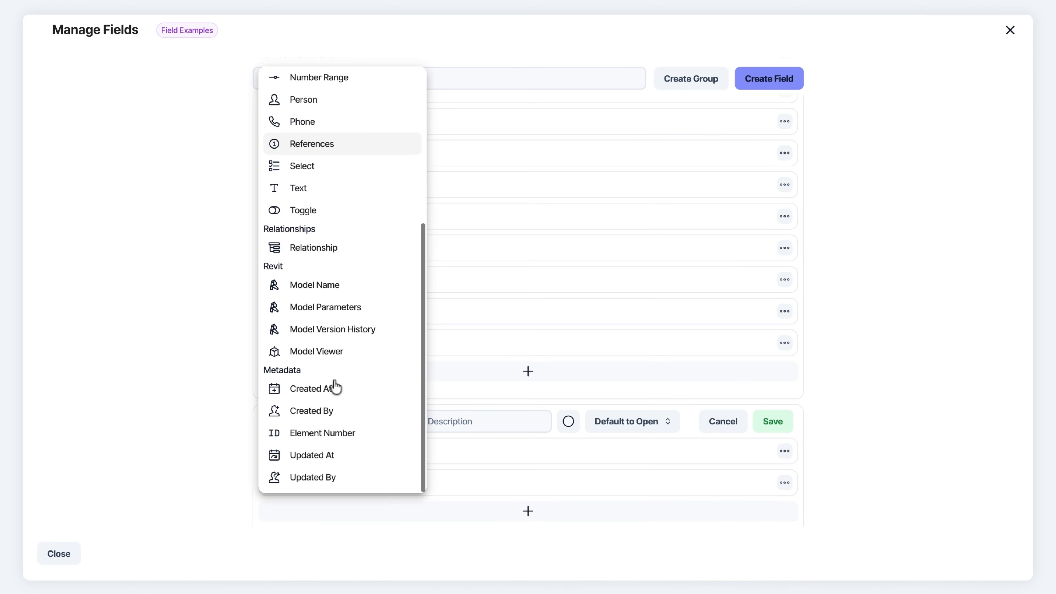
left_click(323, 455)
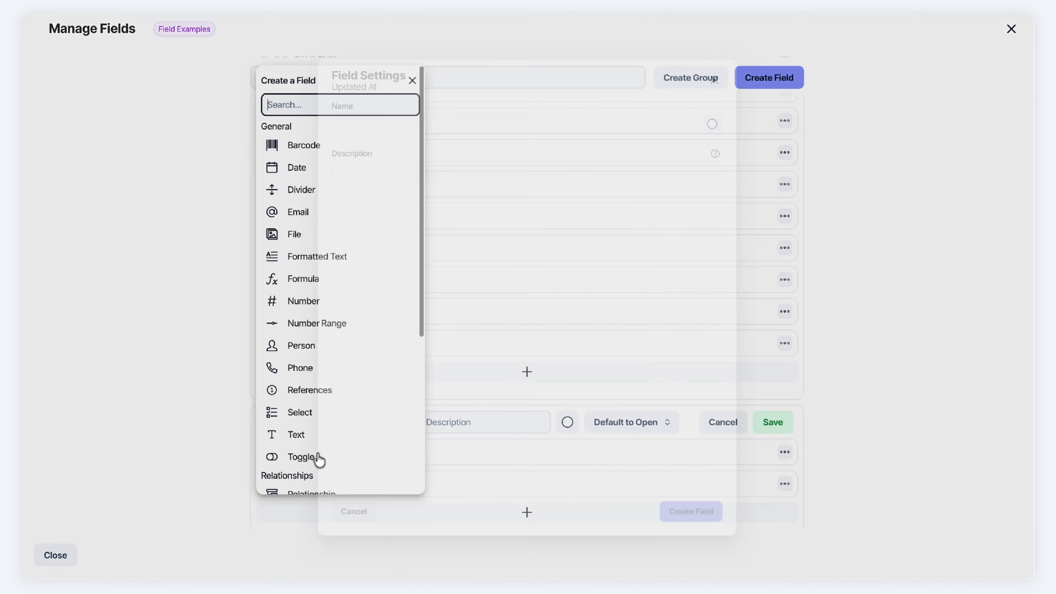
type("Updated At")
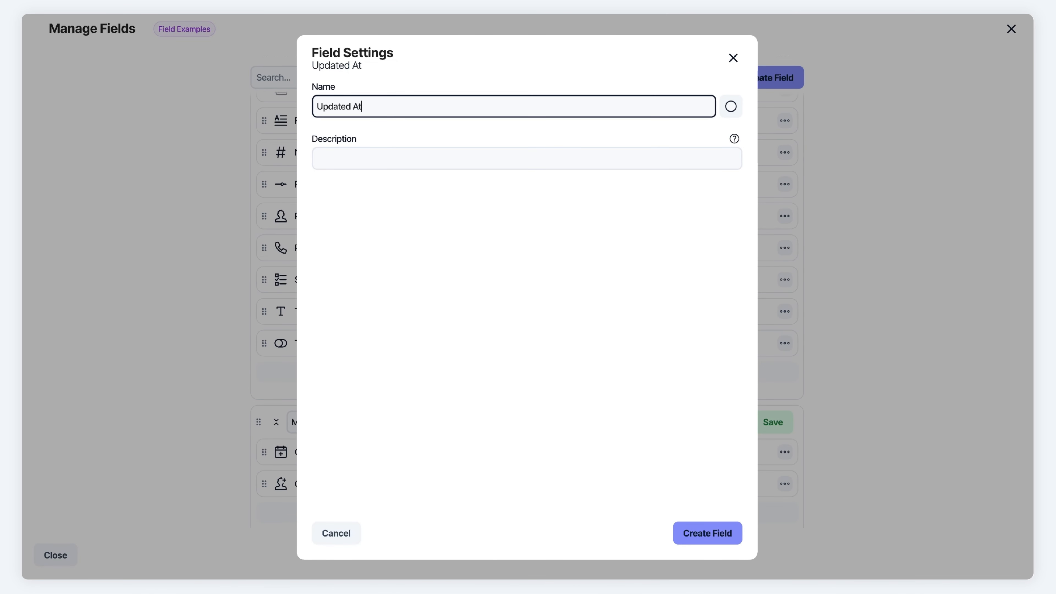
key("Return")
left_click(342, 496)
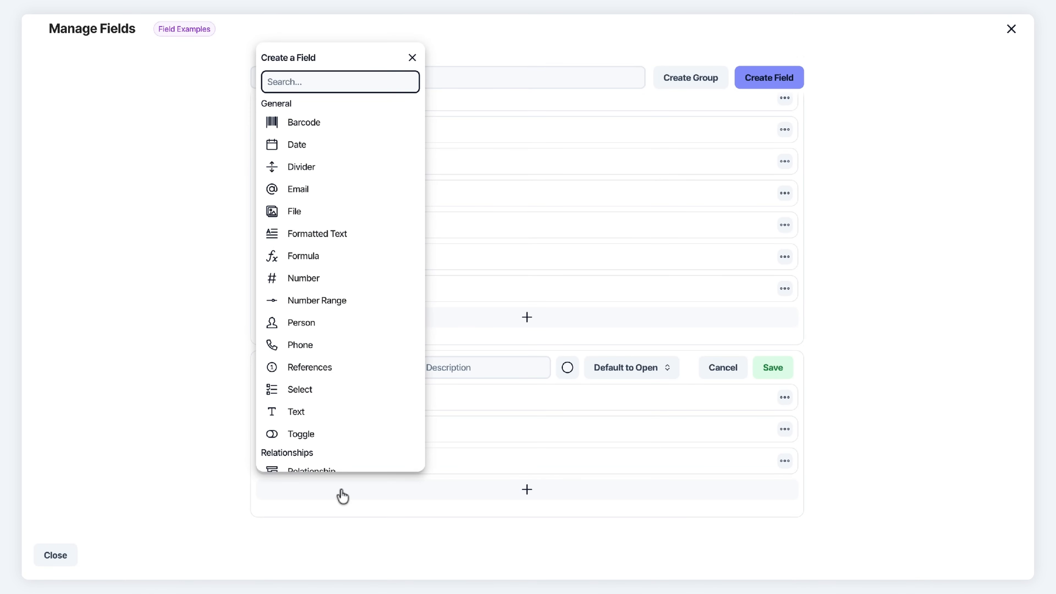
type("upa")
key("BackSpace")
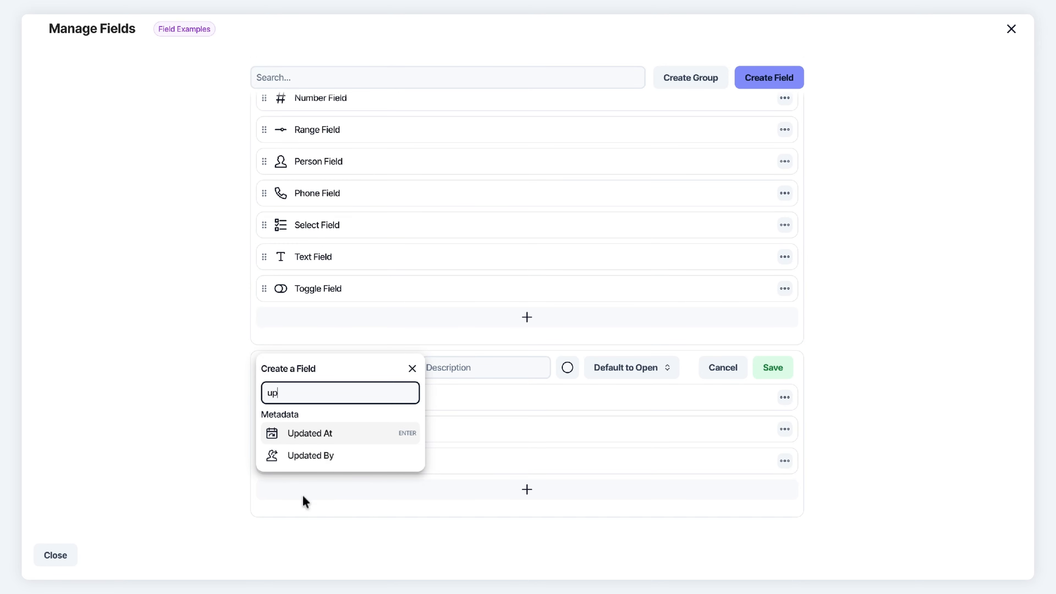
left_click(319, 457)
type("Updated")
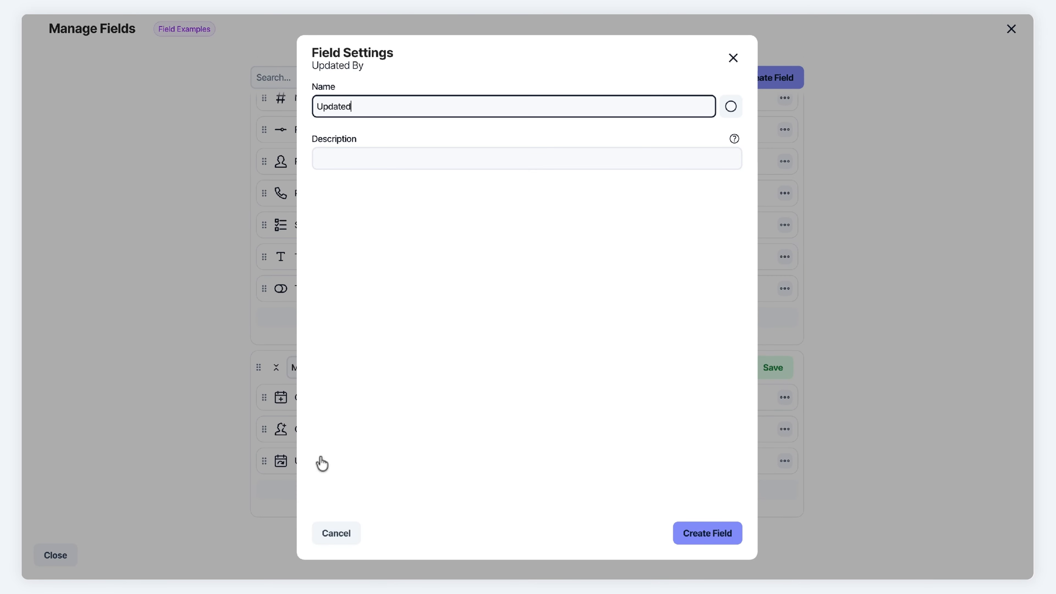
type(" By")
key("Return")
Add an Element Number field and save the Metadata group
left_click(365, 525)
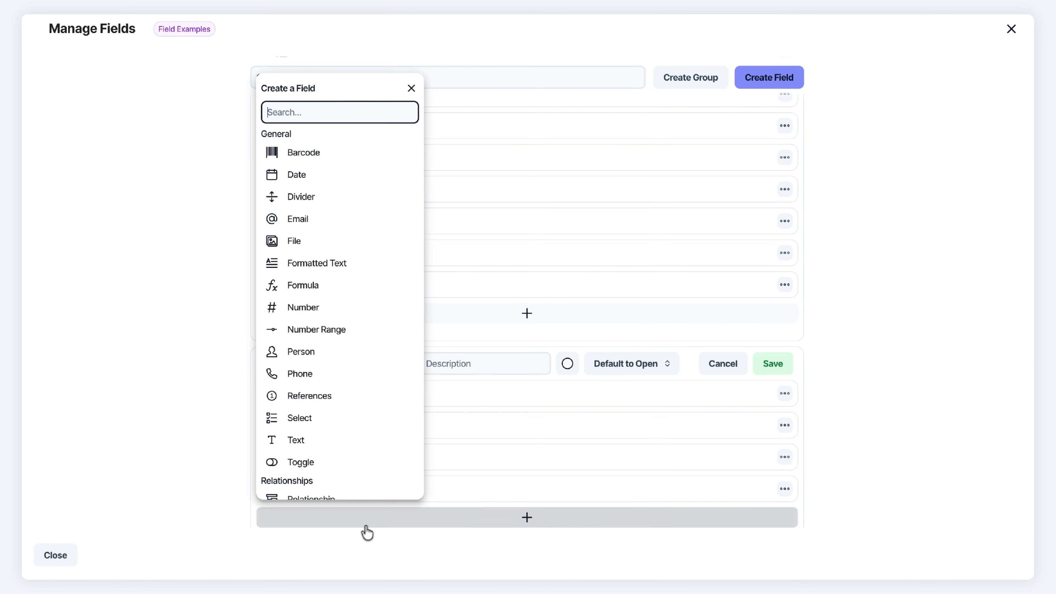
type("elem")
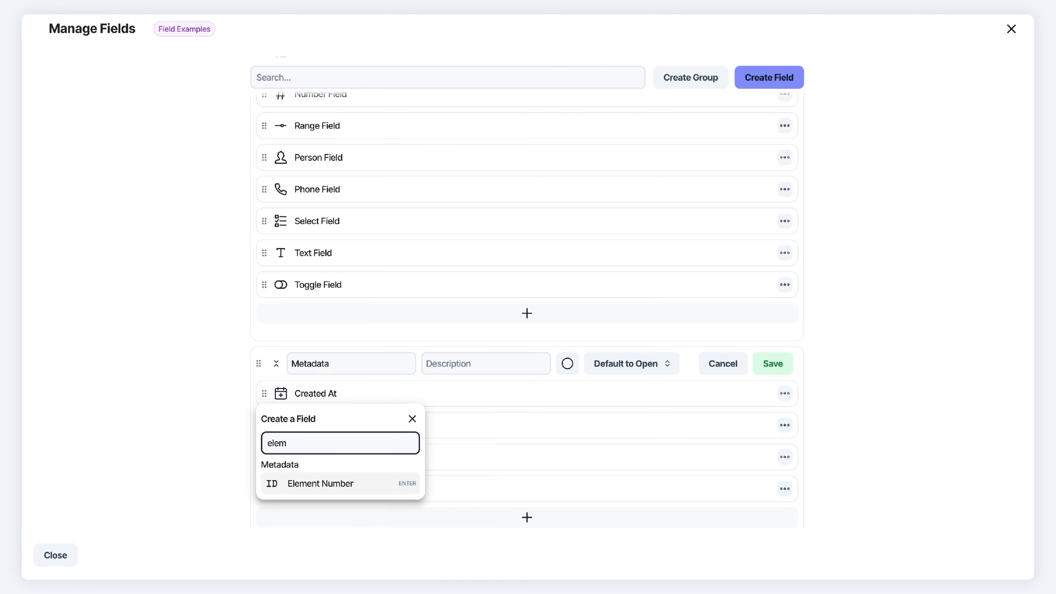
key("Return")
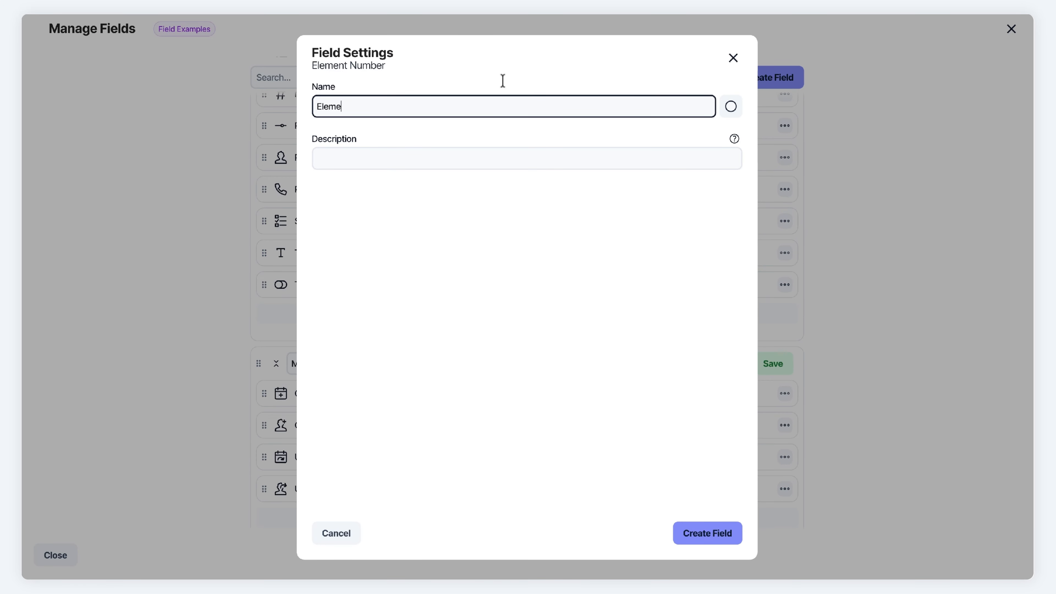
type("mber")
key("Return")
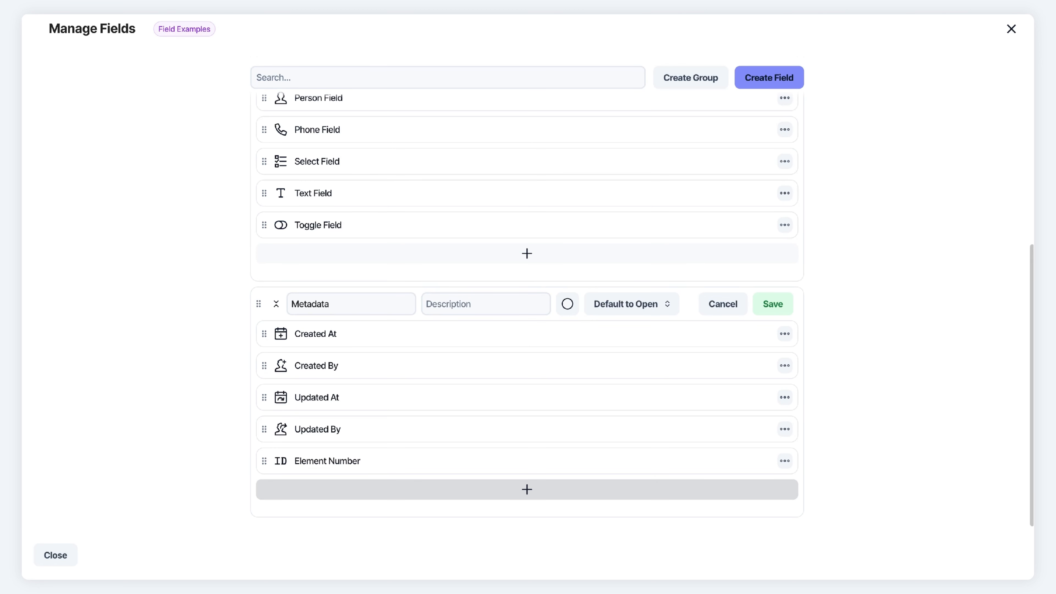
left_click(1011, 28)
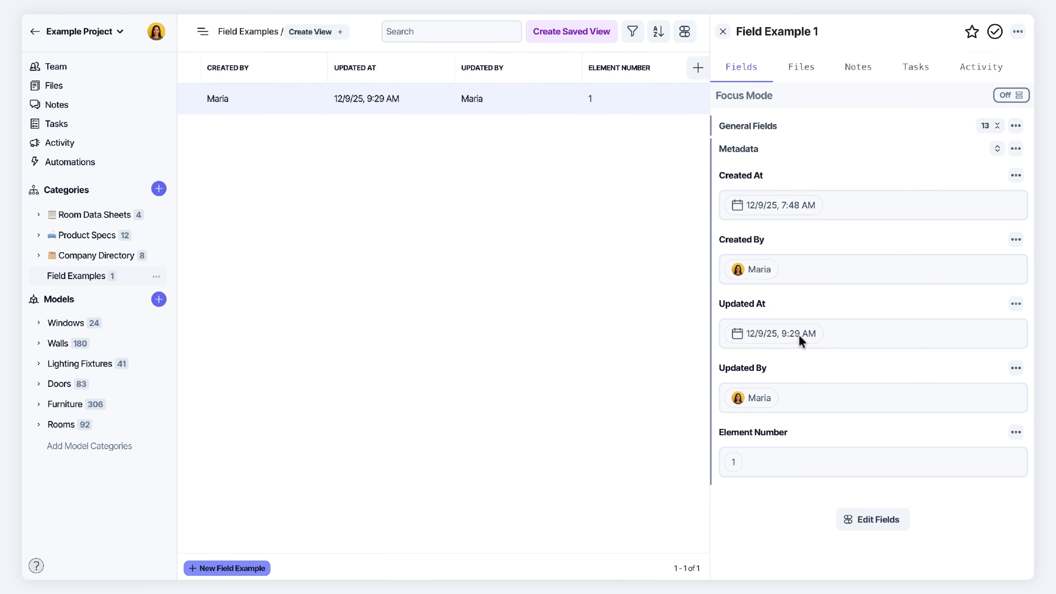
Review Field Example 1's Metadata values, then create Field Example 2 as a new record
left_click(742, 126)
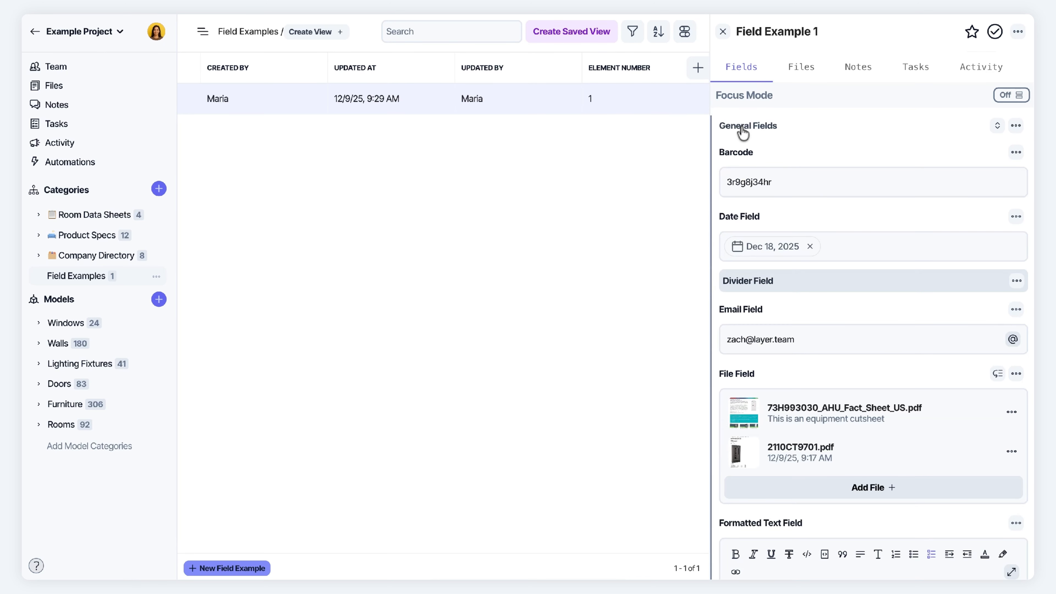
left_click(800, 184)
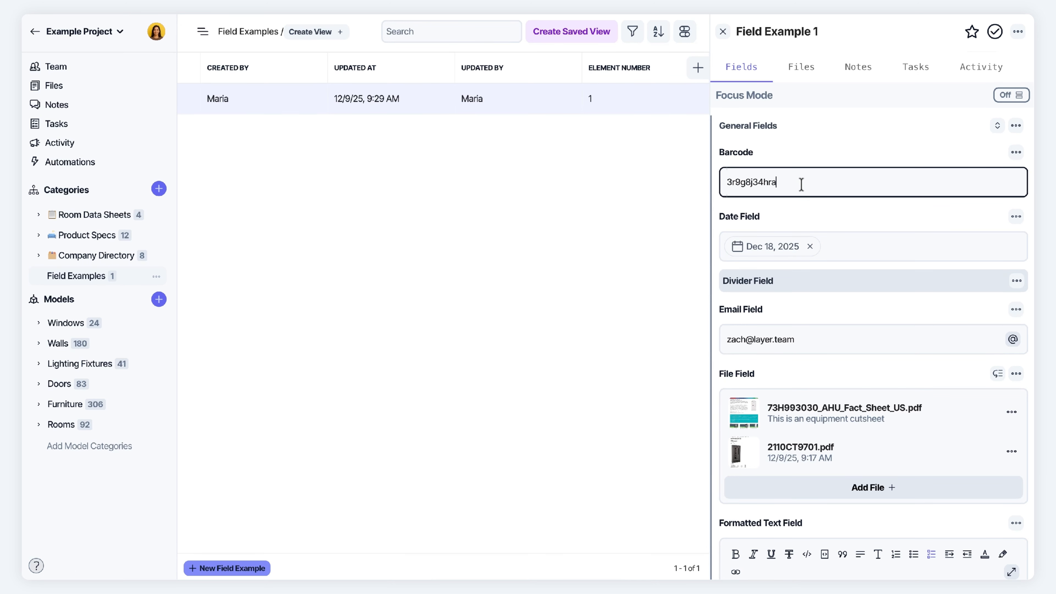
left_click(752, 126)
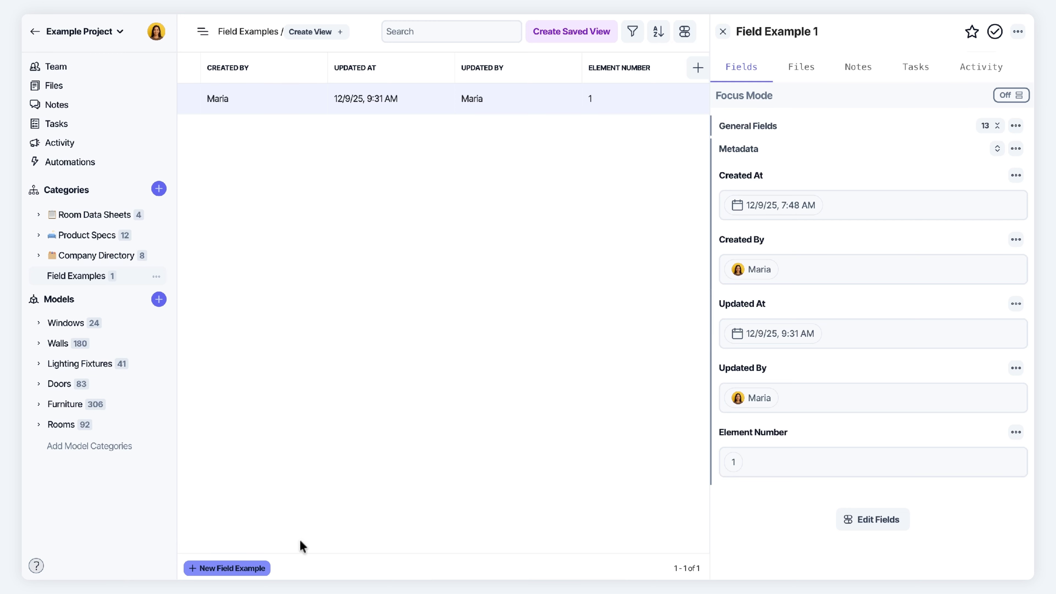
left_click(233, 569)
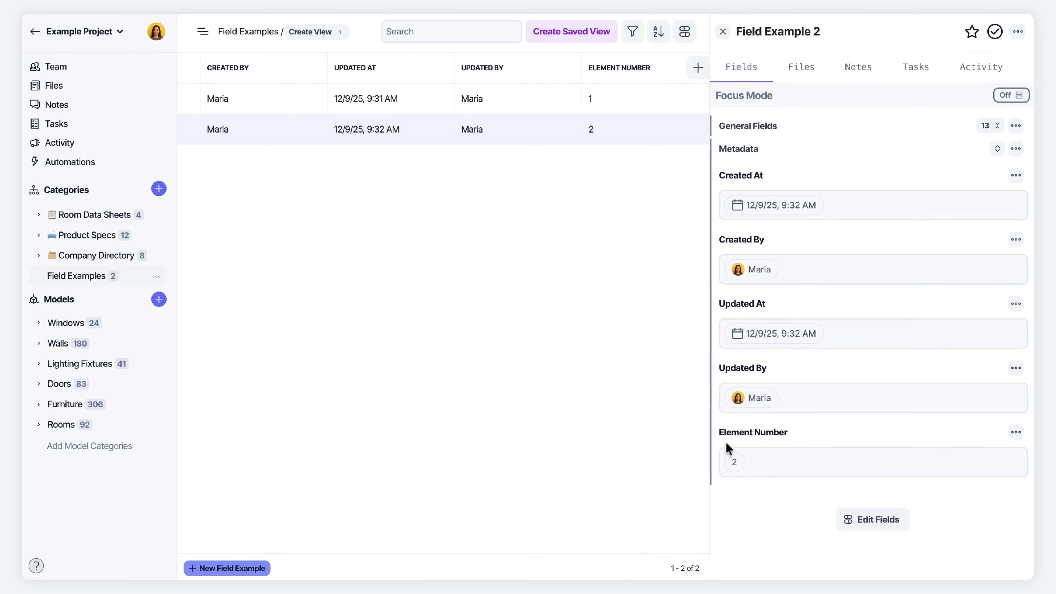
left_click(872, 519)
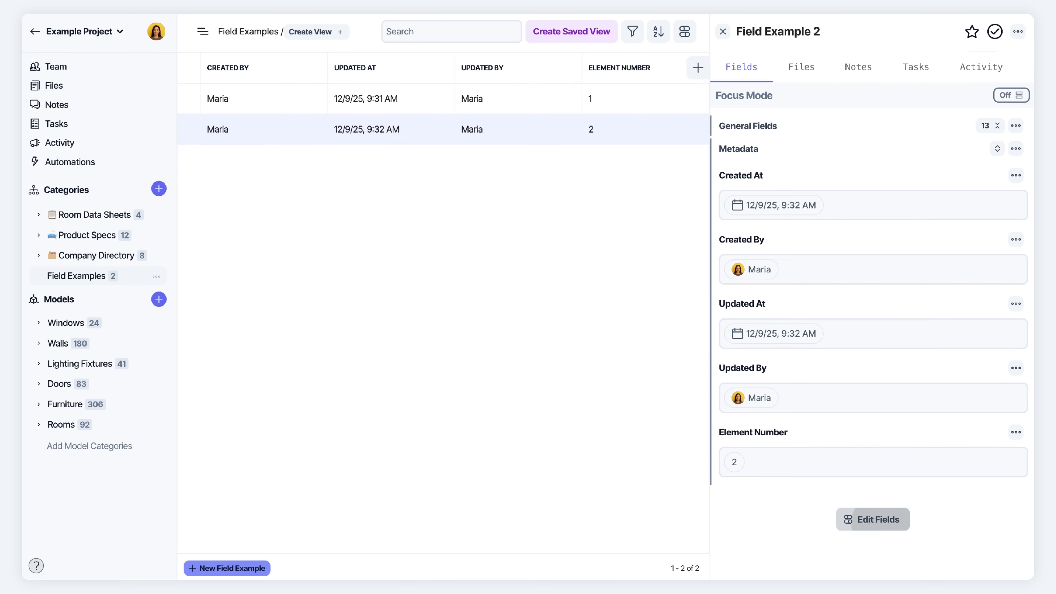
left_click(275, 124)
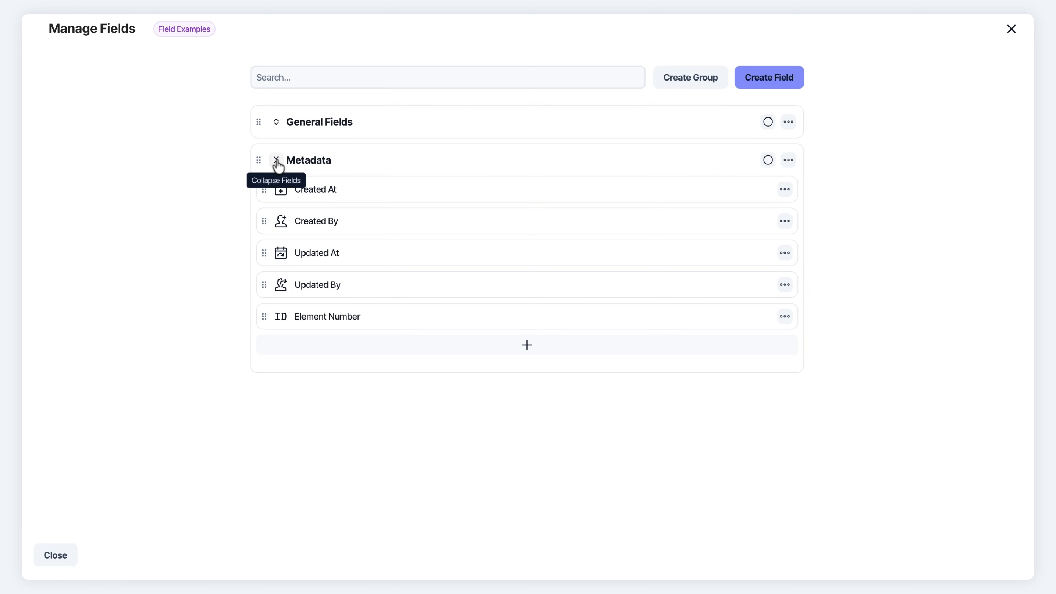
left_click(276, 160)
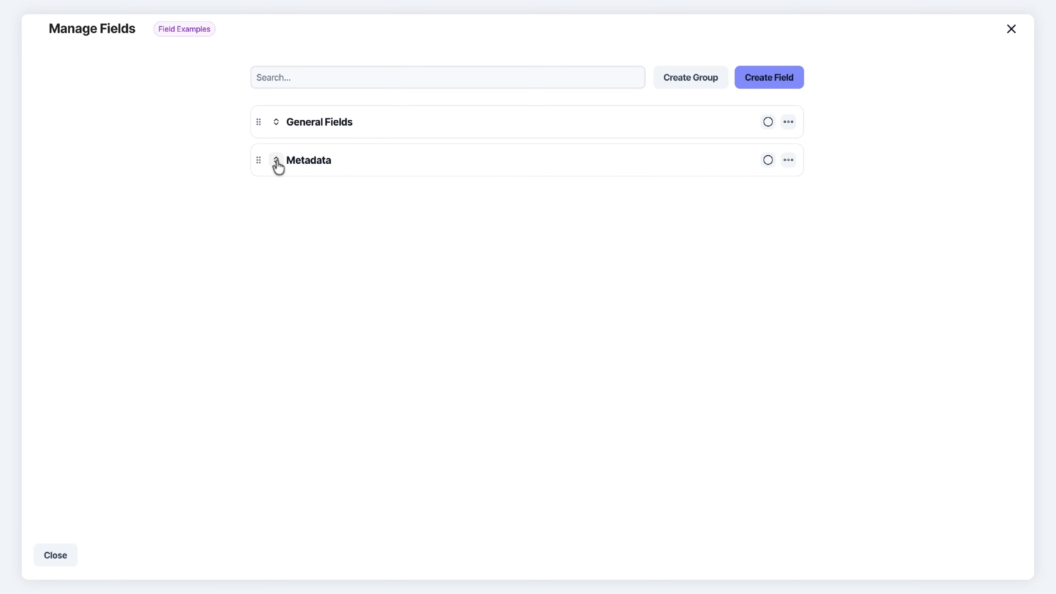
left_click(777, 86)
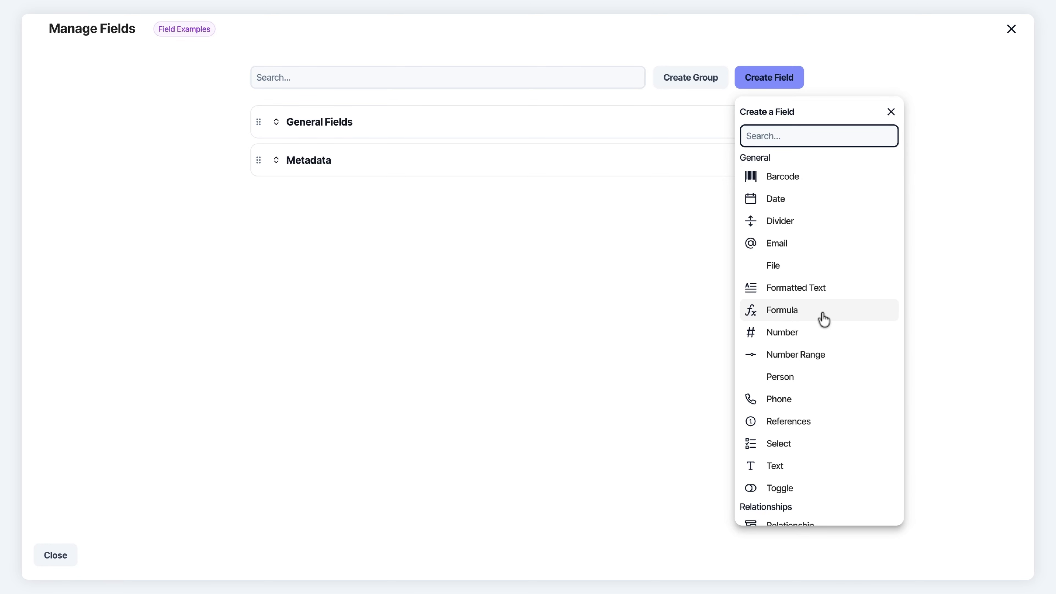
scroll(823, 319, "down", 3)
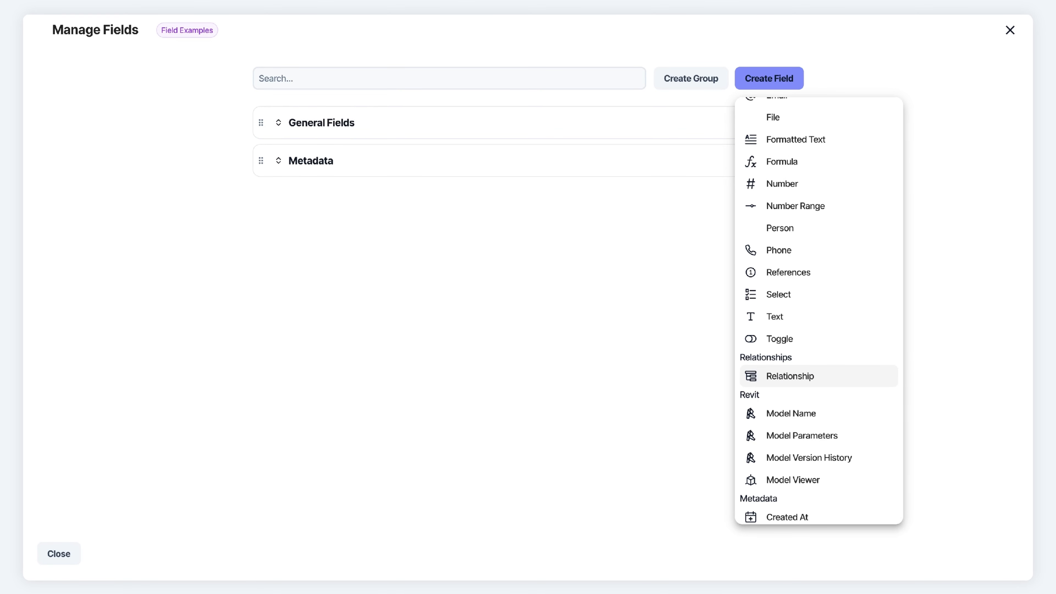
left_click(1009, 31)
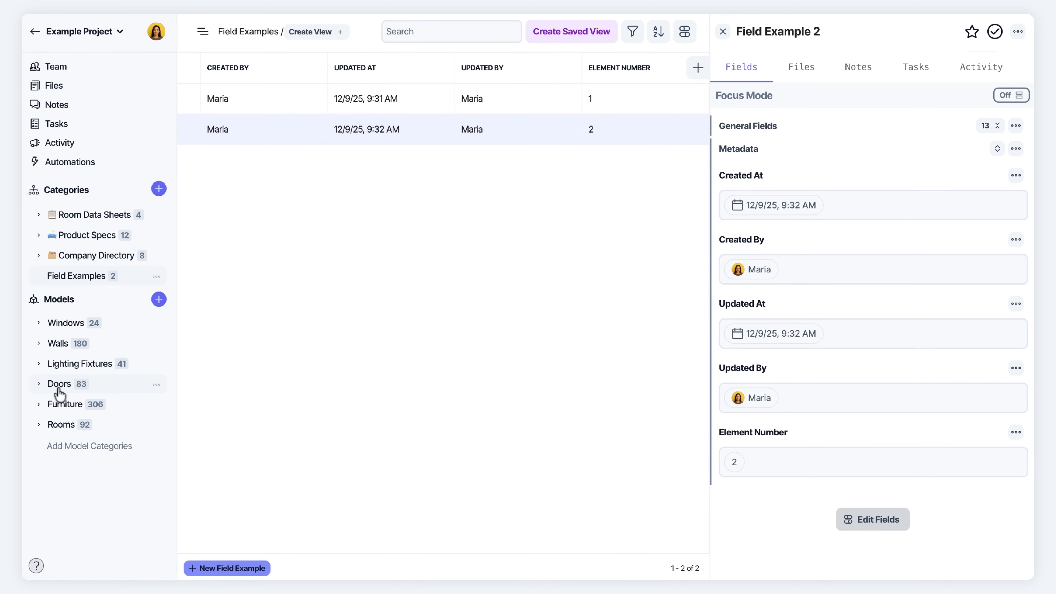
Open a 12 Chair record from All Furniture and bring up its Manage Fields screen
left_click(63, 409)
left_click(72, 425)
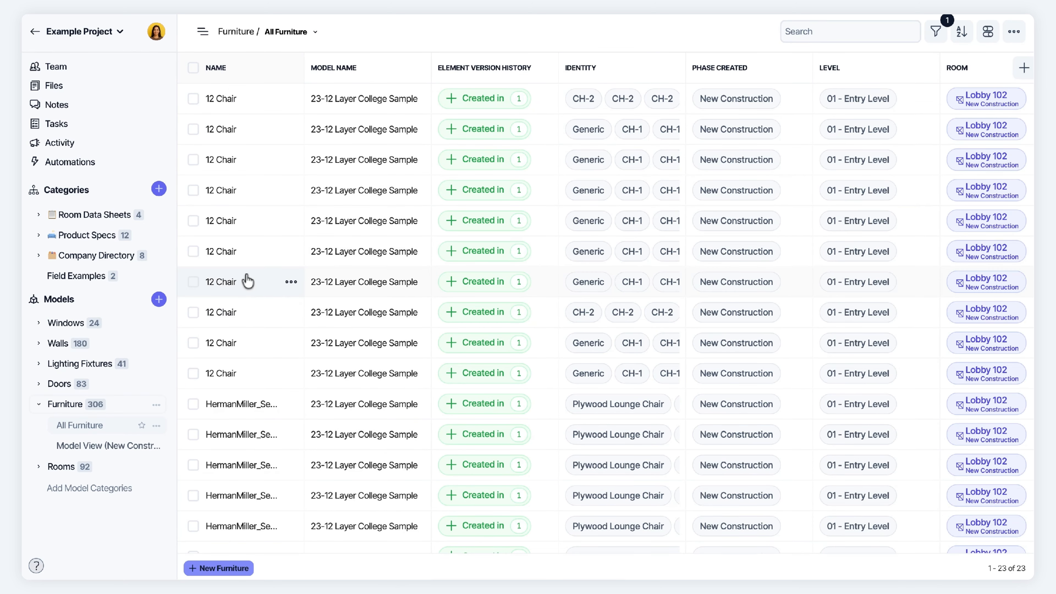
left_click(237, 129)
scroll(853, 469, "down", 10)
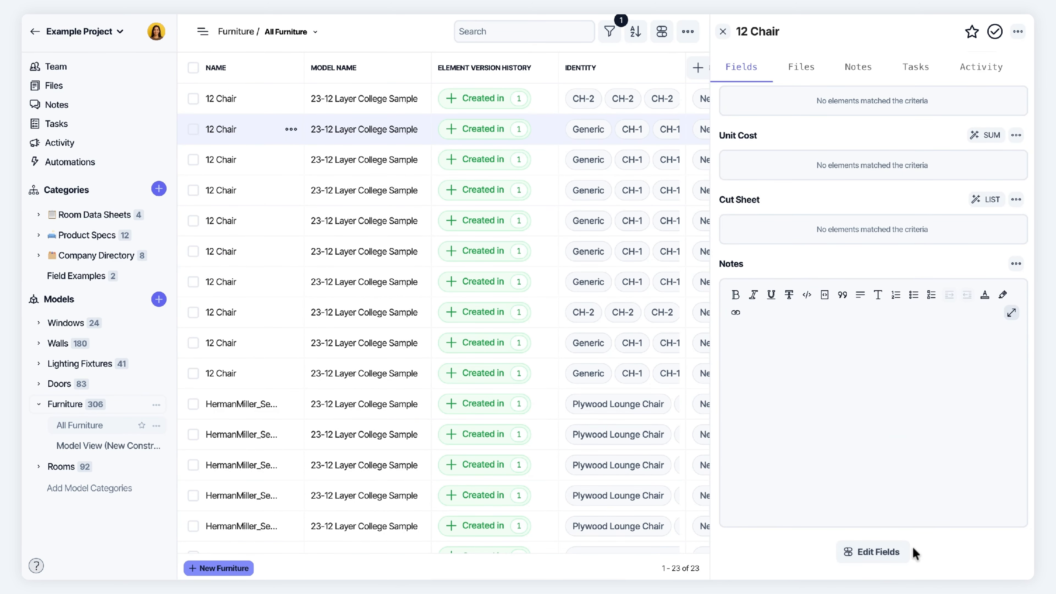
left_click(877, 553)
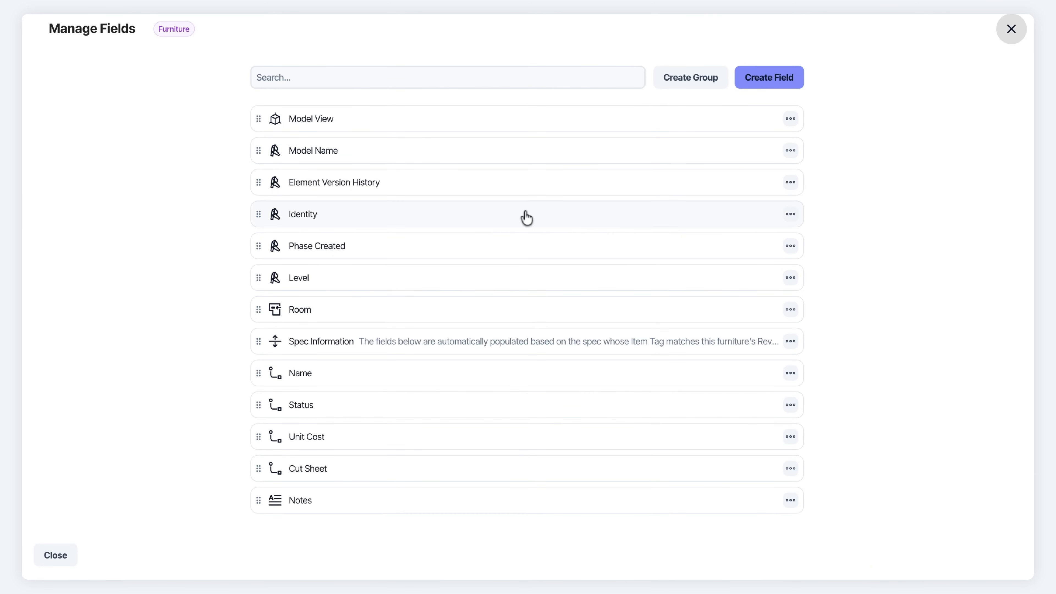
Create a Revit Fields group for Furniture containing a Model Name field
left_click(691, 81)
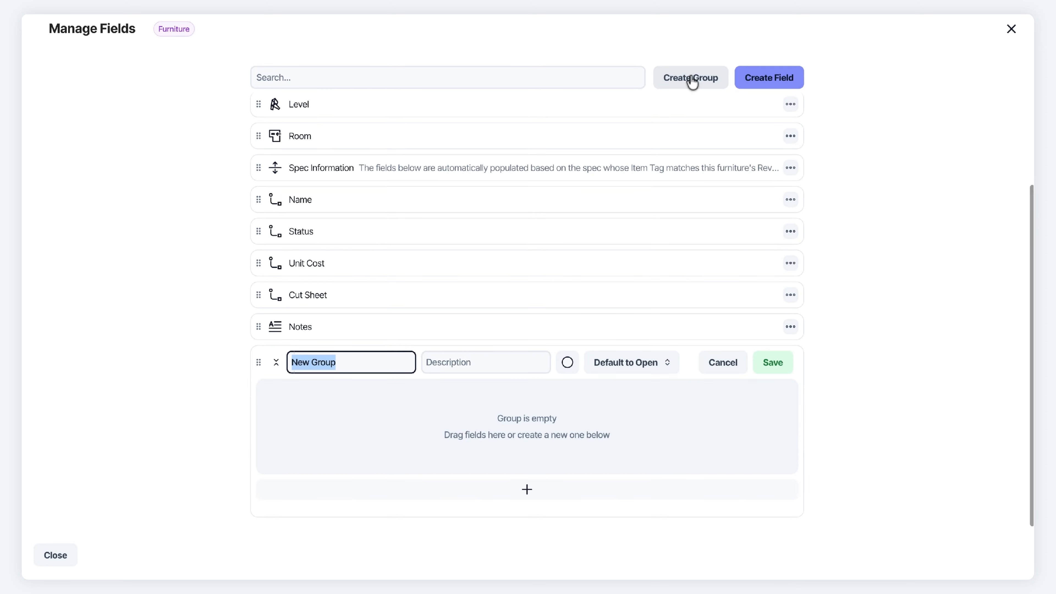
type("Revit Fields")
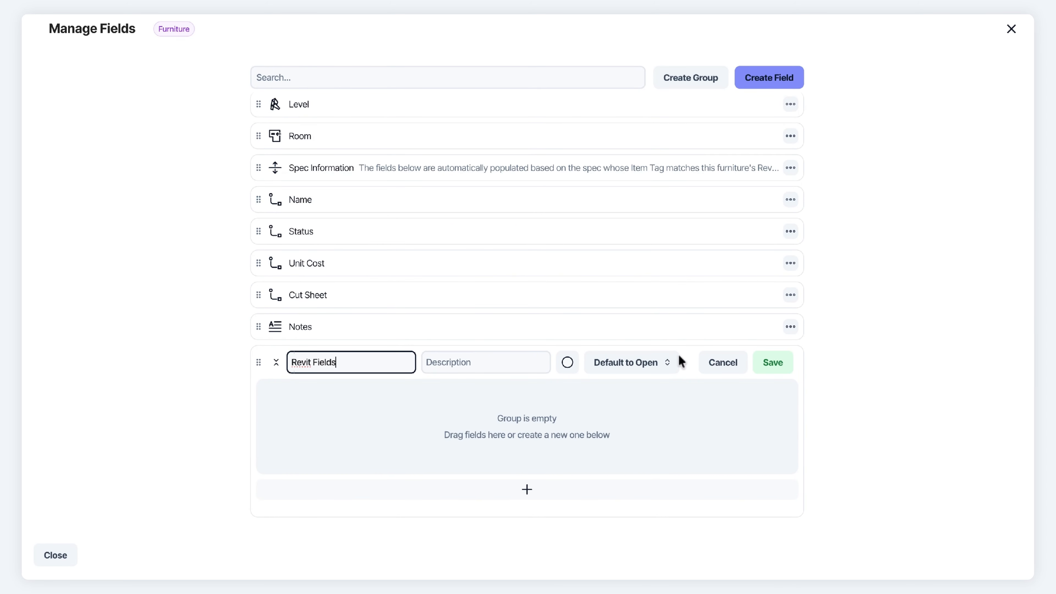
left_click(771, 361)
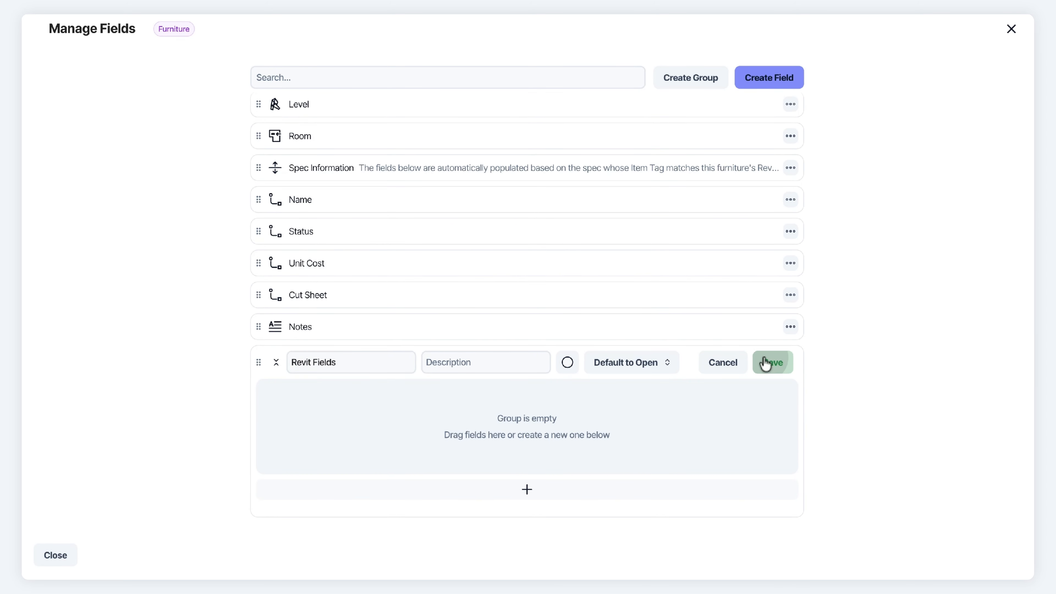
left_click(527, 489)
scroll(327, 328, "down", 2)
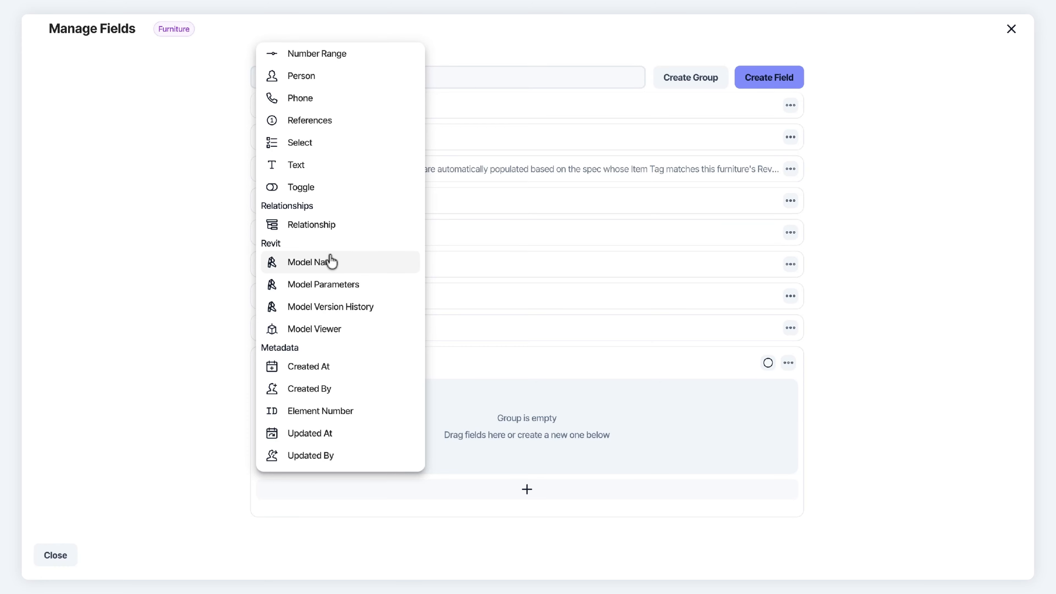
left_click(320, 267)
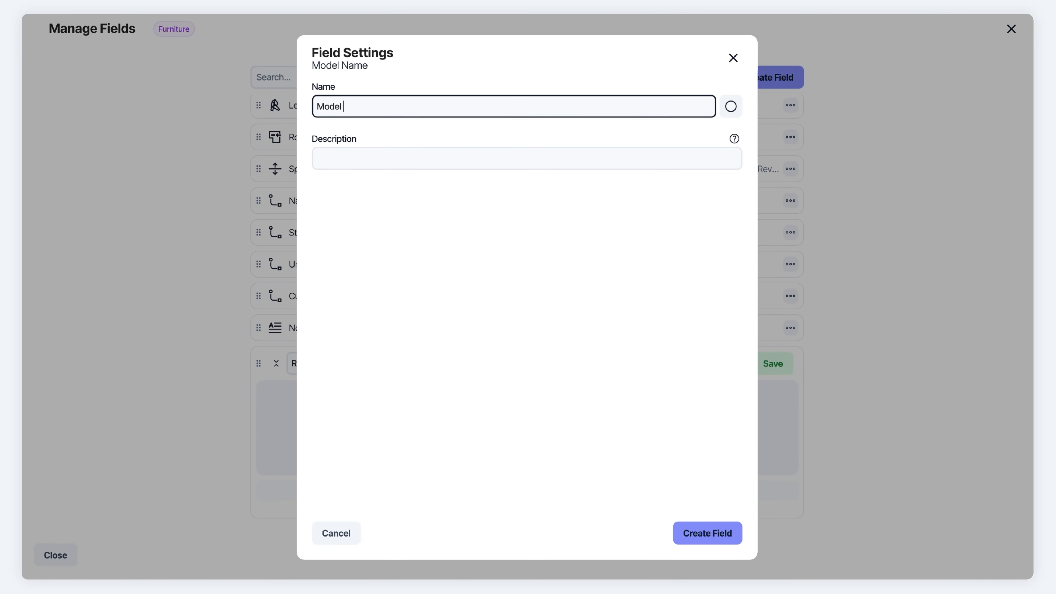
type("e")
key("Return")
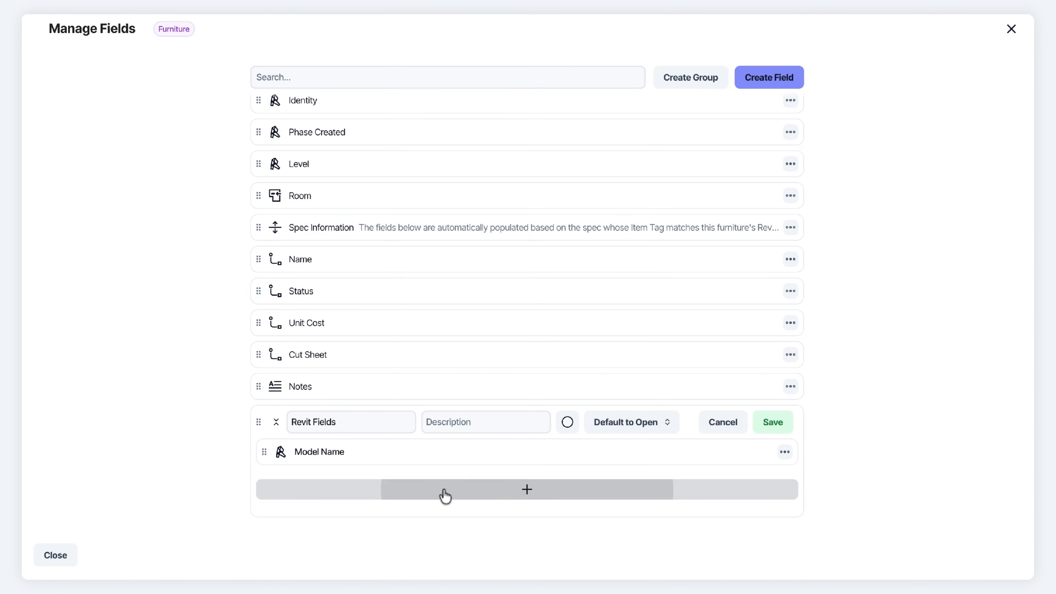
Start a Model Parameters field named Model Parameter under Revit Fields
left_click(444, 494)
scroll(381, 391, "down", 5)
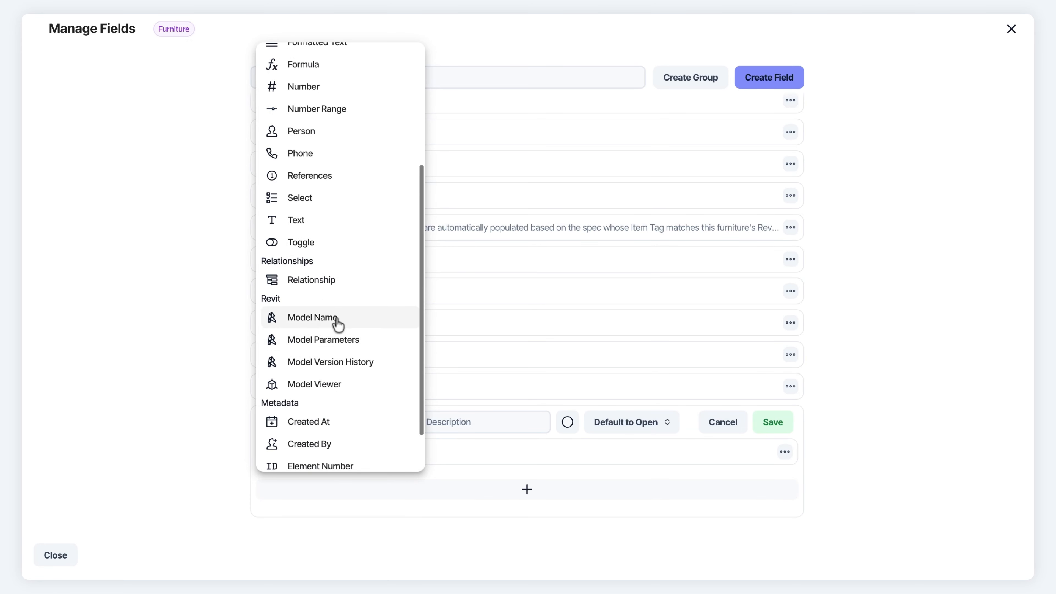
left_click(326, 348)
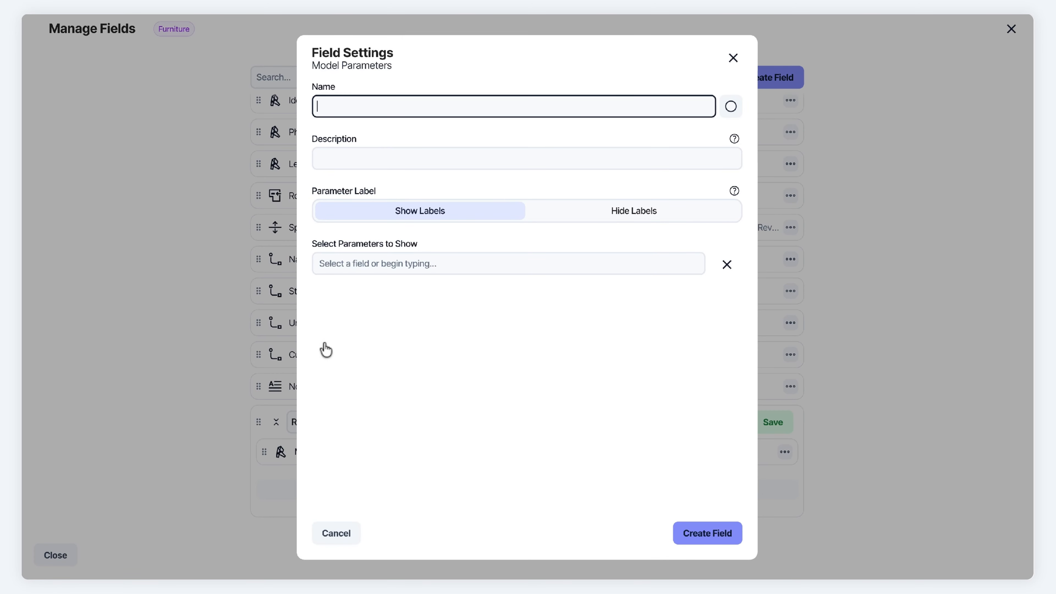
type("Model Parameter")
Show Assembly Code, Assembly Description and Assembly Name, then create the Model Parameter field
left_click(344, 263)
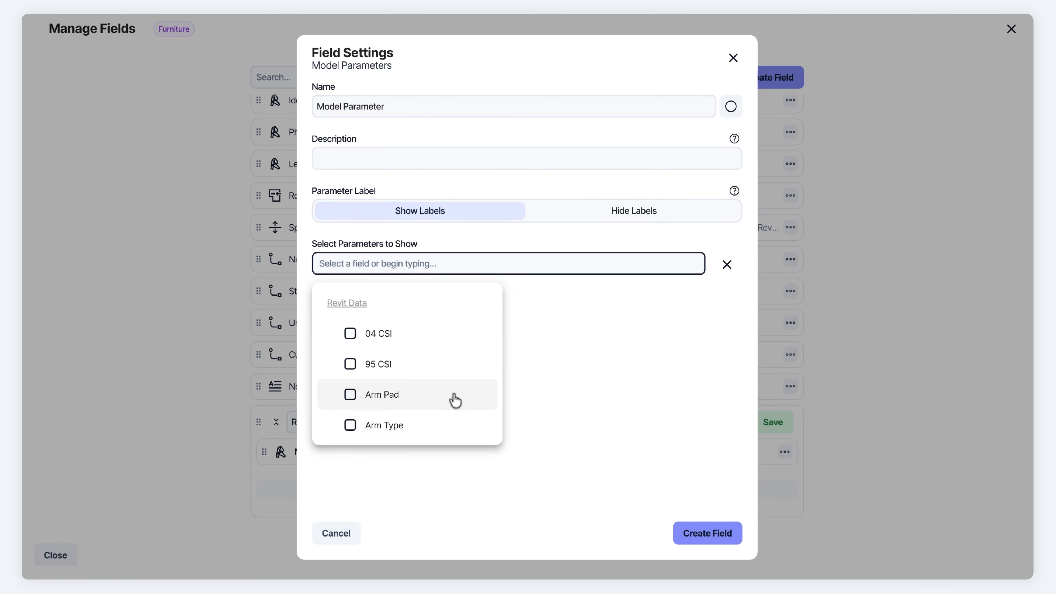
scroll(455, 400, "down", 5)
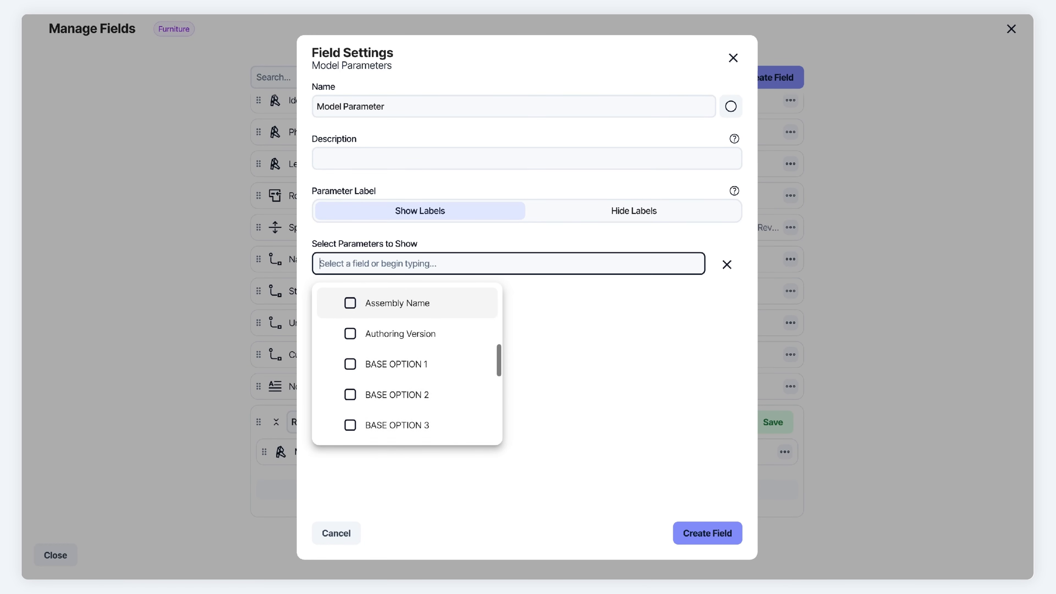
scroll(407, 394, "up", 2)
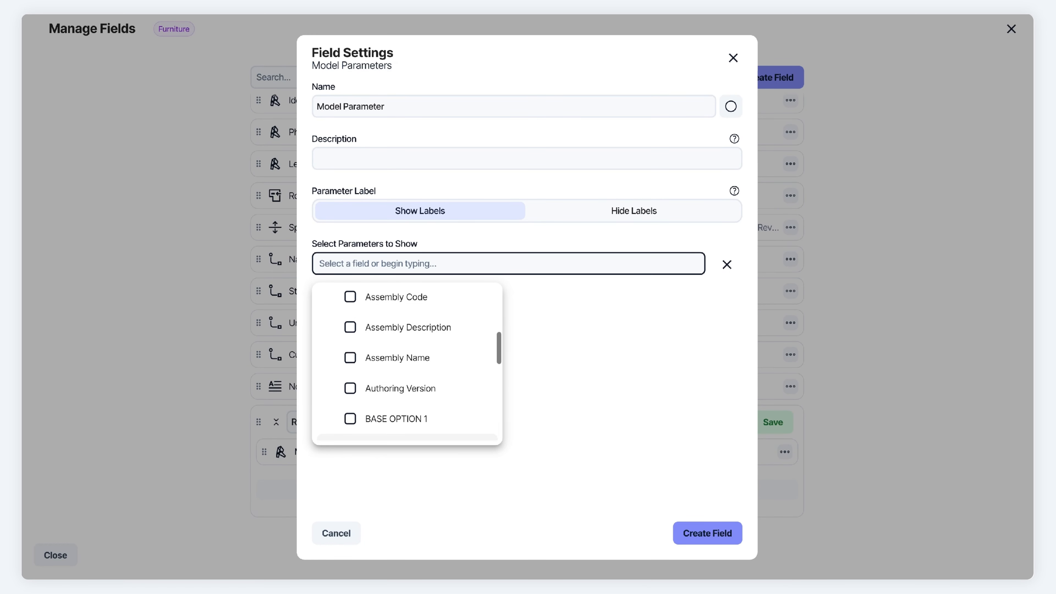
scroll(407, 387, "up", 1)
left_click(350, 320)
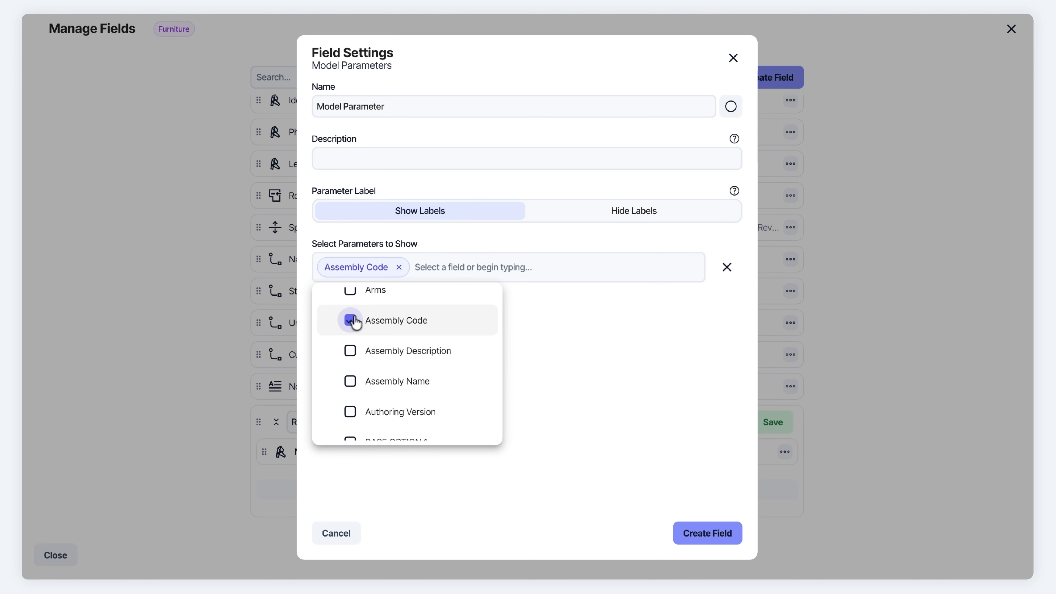
left_click(350, 351)
left_click(350, 382)
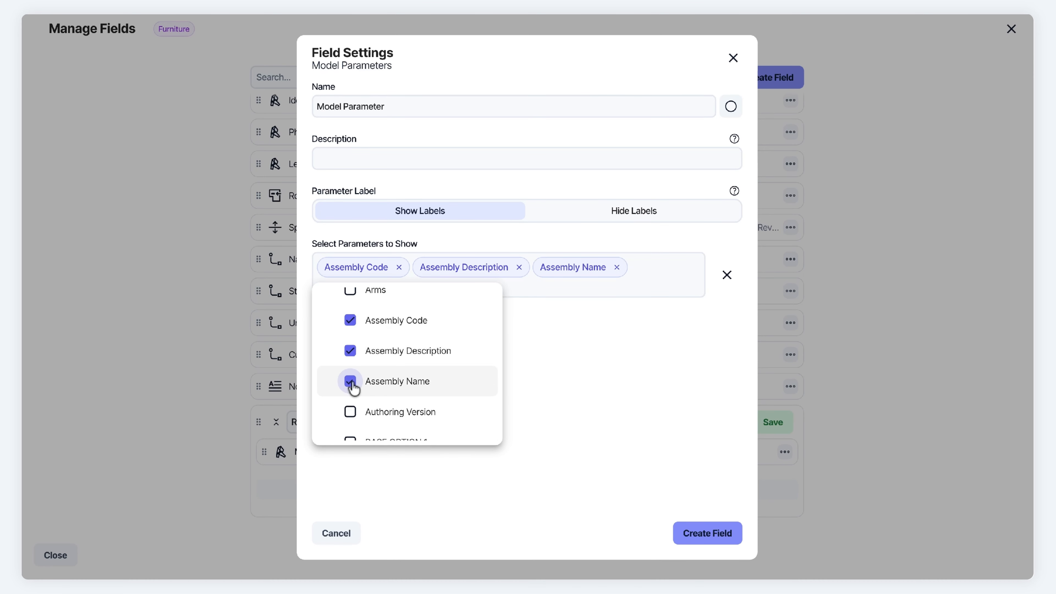
left_click(591, 241)
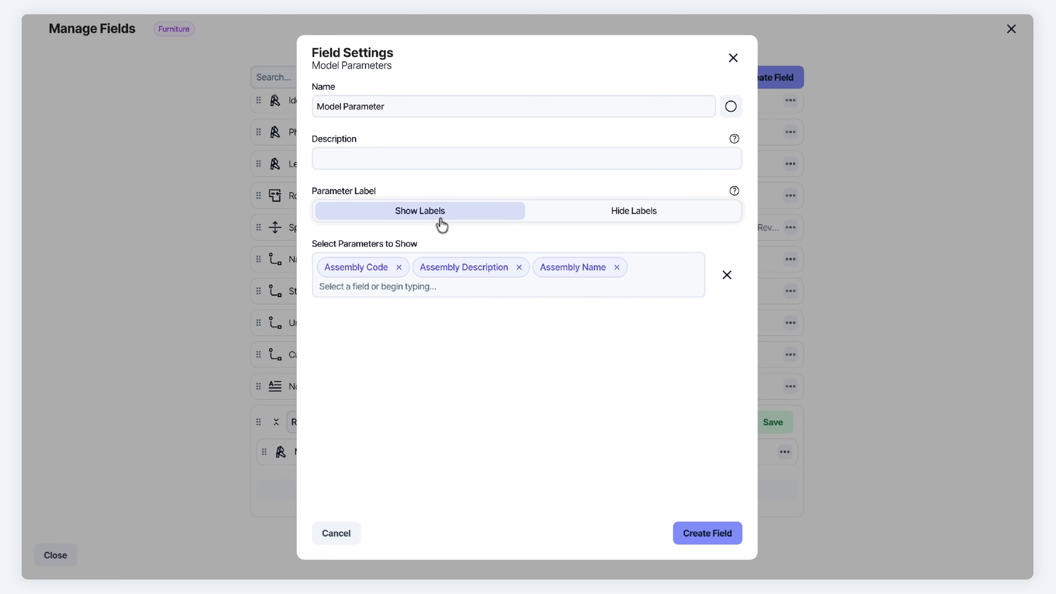
left_click(705, 536)
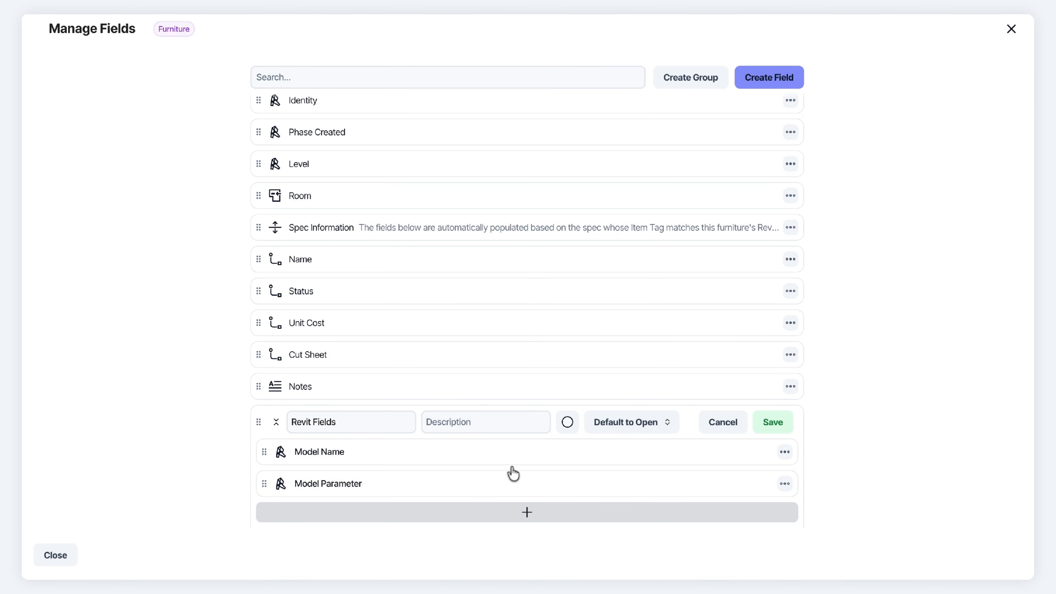
Add a Model Version History field to Revit Fields
left_click(483, 517)
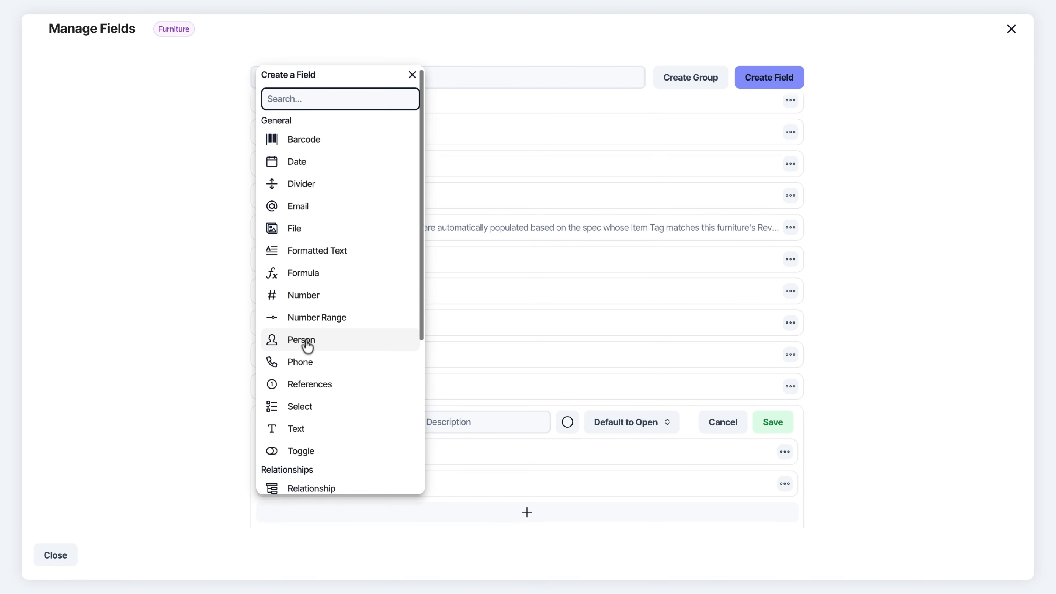
scroll(306, 343, "down", 5)
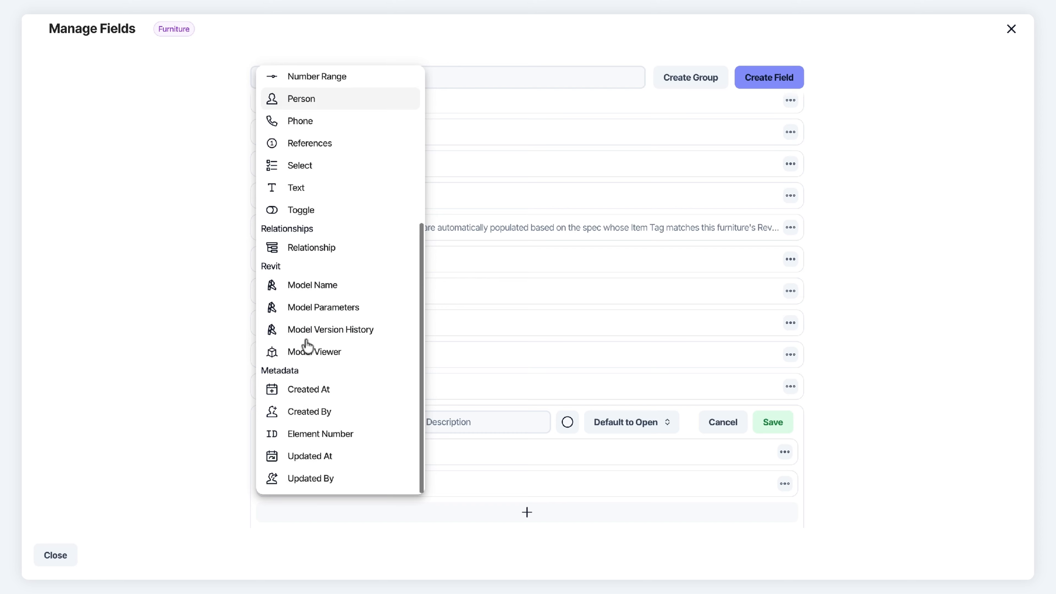
left_click(326, 337)
type("Model Version History")
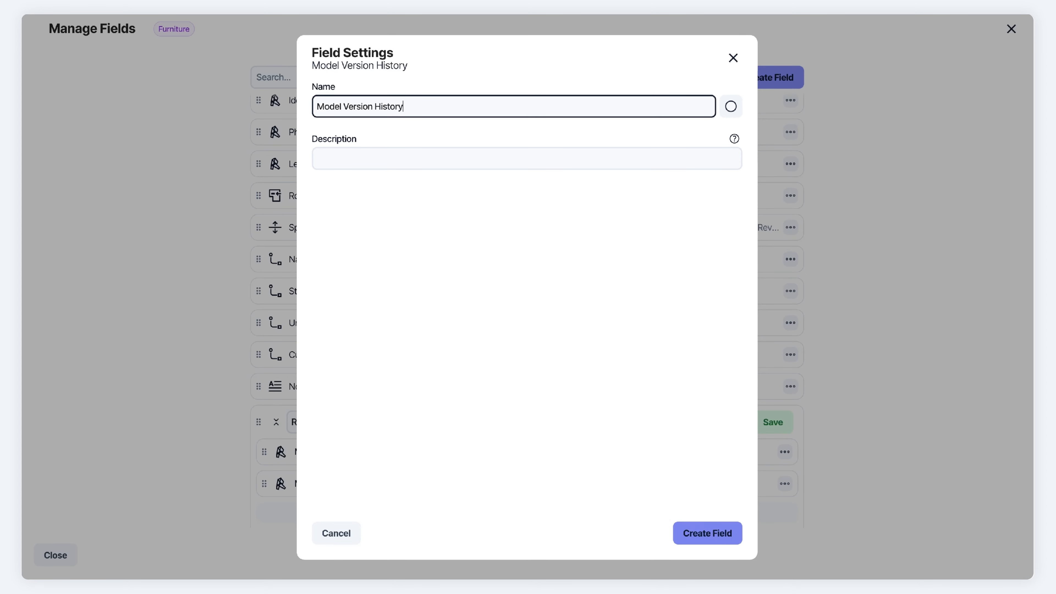
left_click(707, 533)
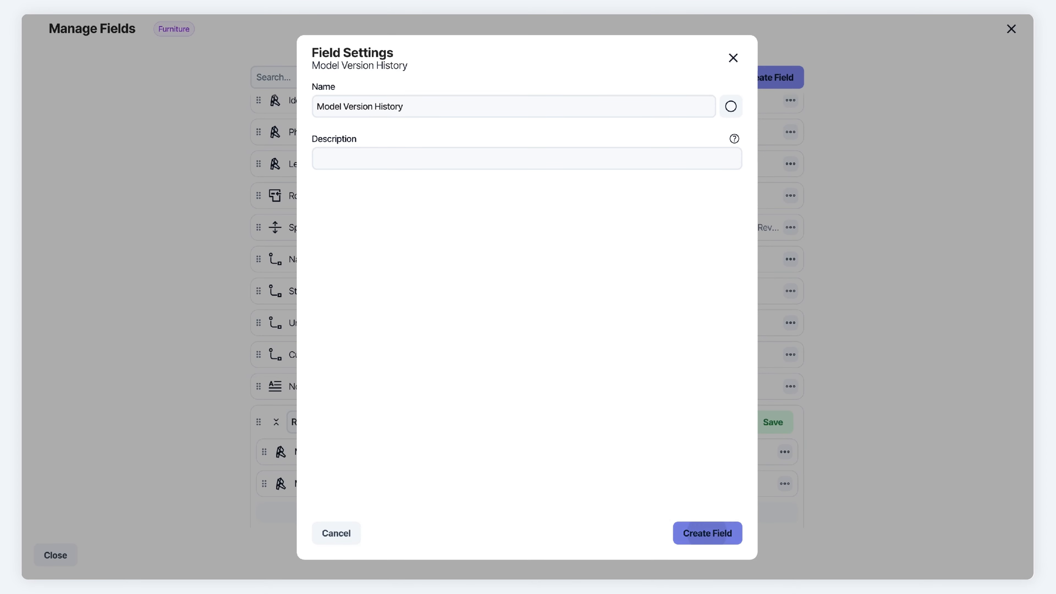
Add an isometric Model Viewer field and save the Revit Fields group
left_click(393, 488)
scroll(345, 293, "down", 5)
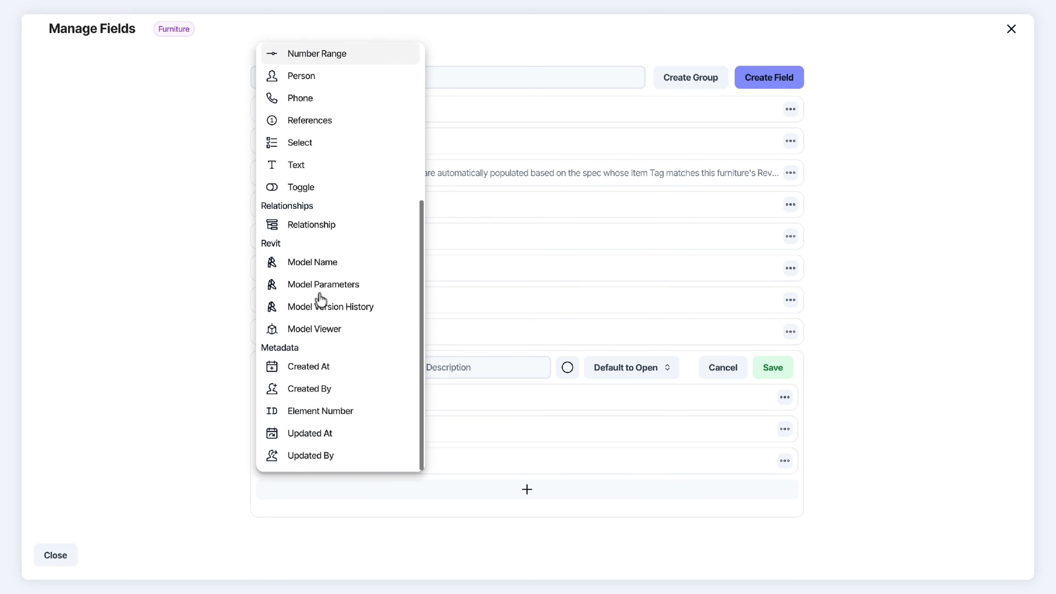
left_click(305, 330)
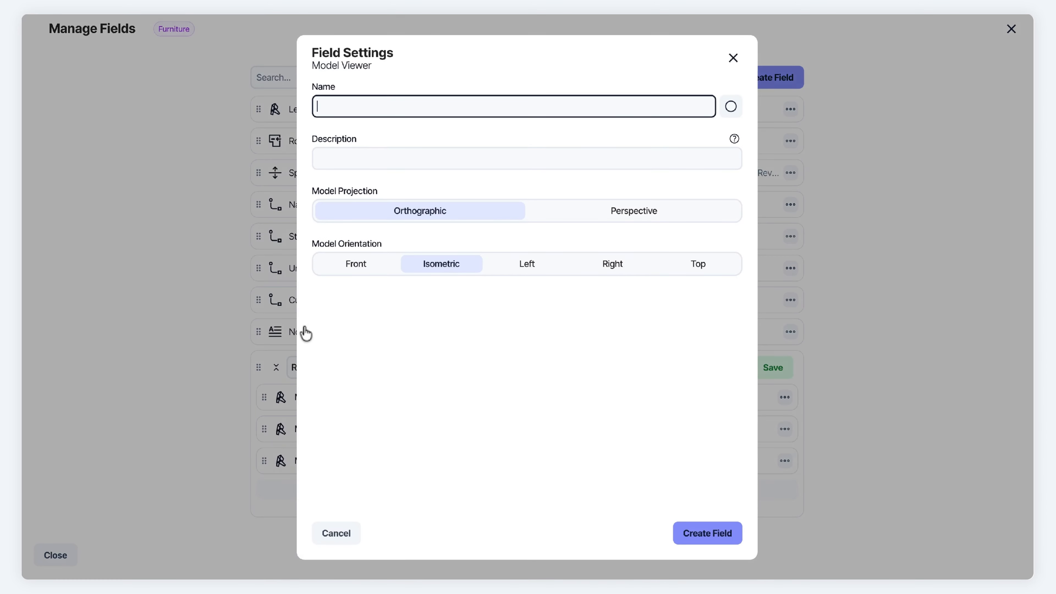
type("Model Viewer")
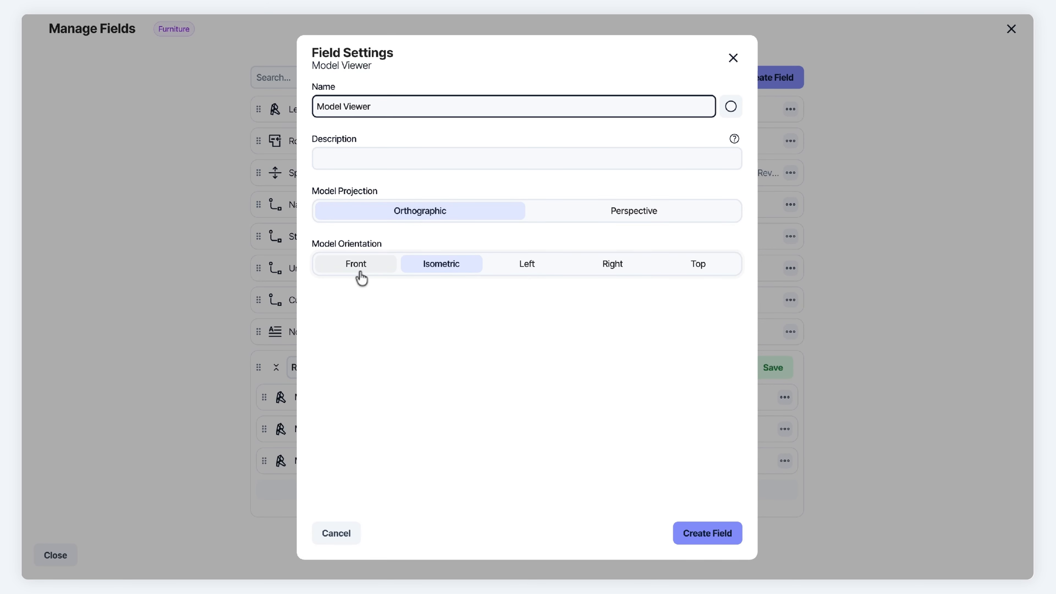
left_click(438, 266)
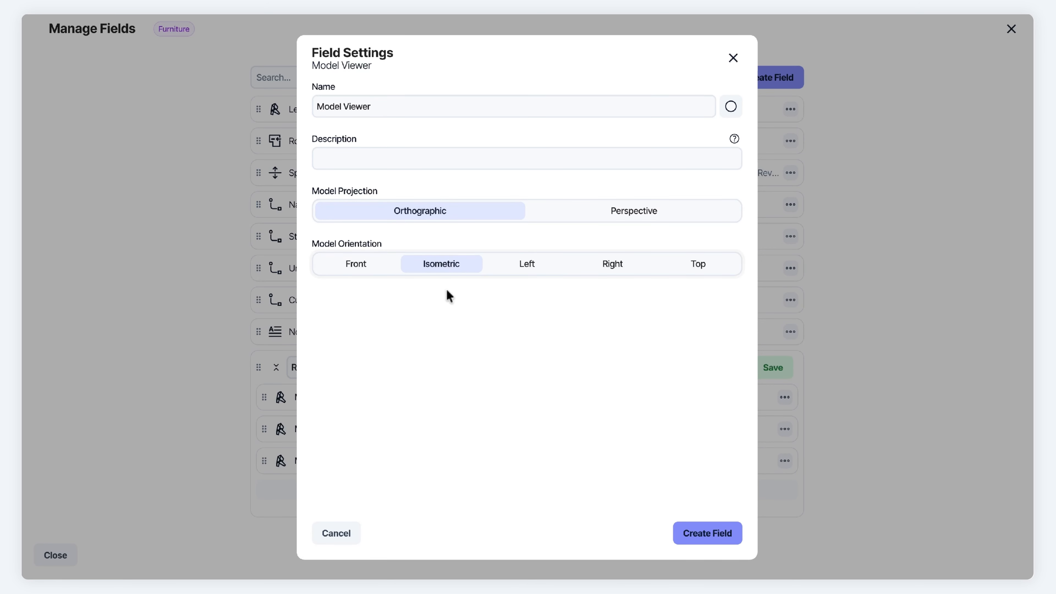
left_click(710, 532)
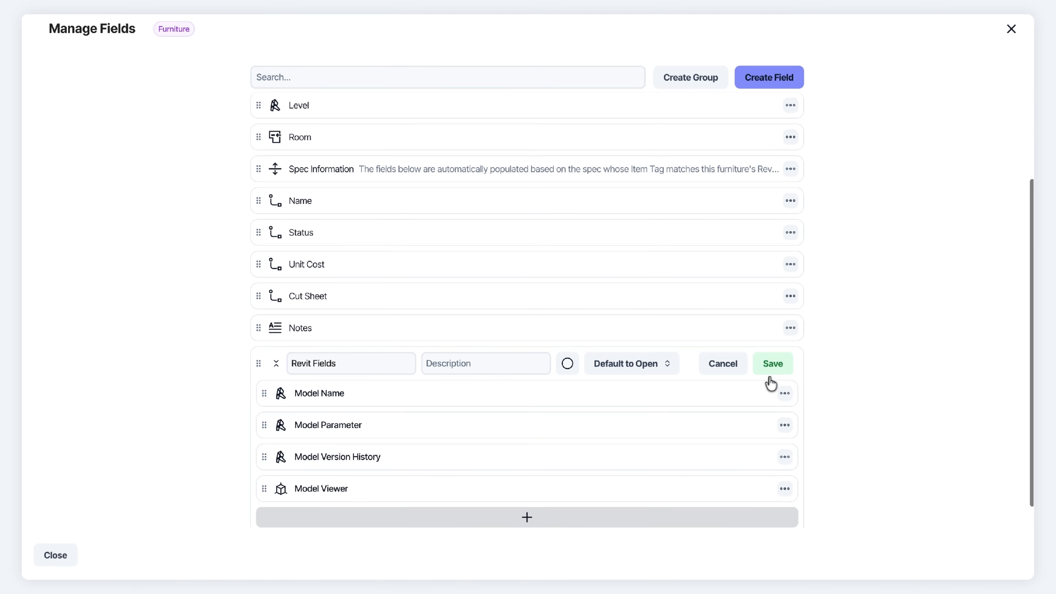
left_click(771, 365)
Save the Furniture fields, orbit the 12 Chair 3D model, then open List: All Product Specs
left_click(1011, 29)
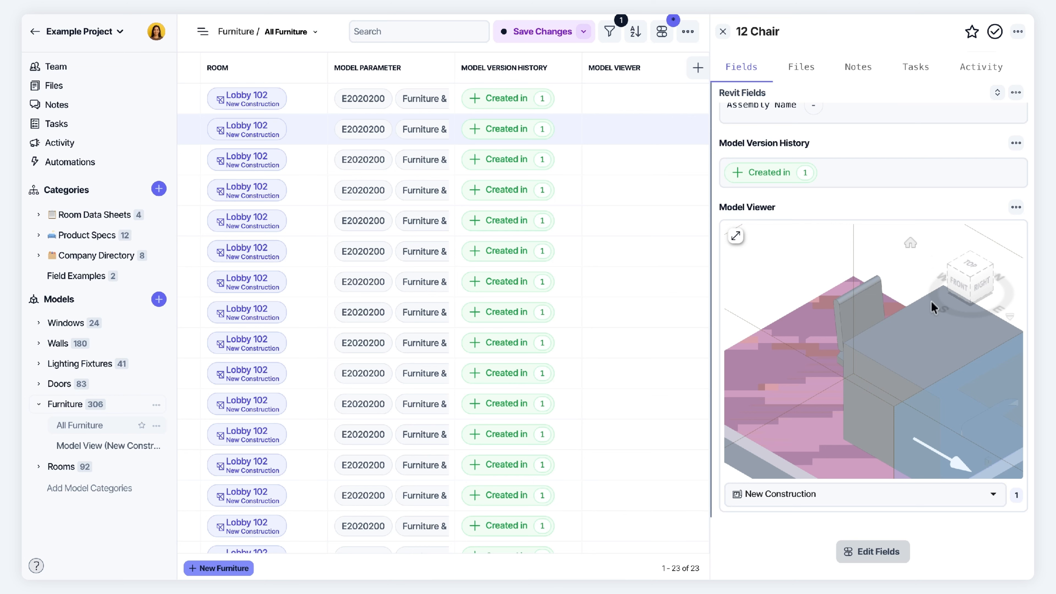
left_click_drag(775, 303, 822, 307)
scroll(792, 170, "up", 5)
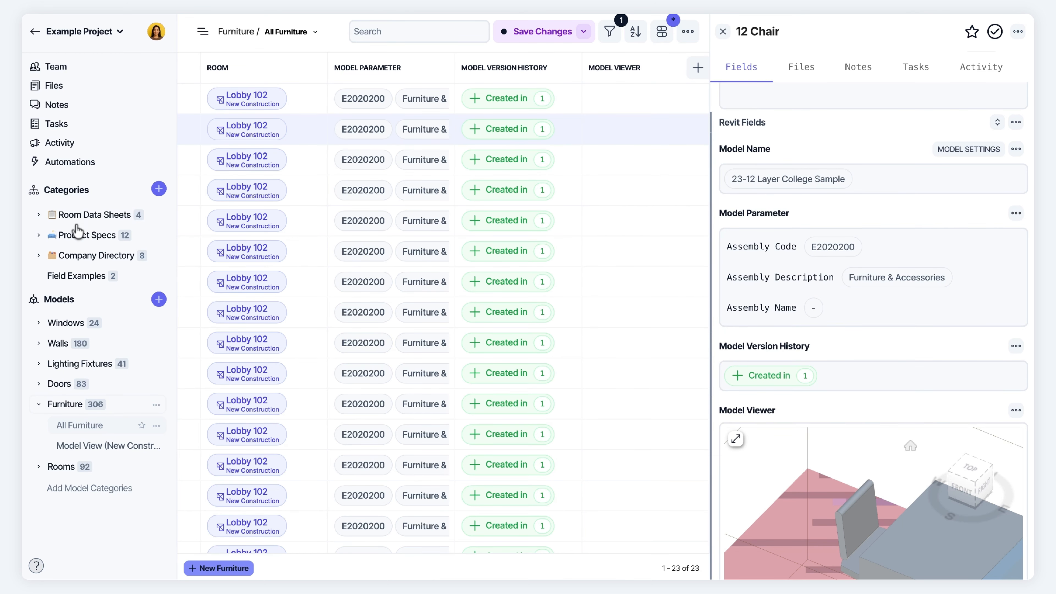
left_click(80, 234)
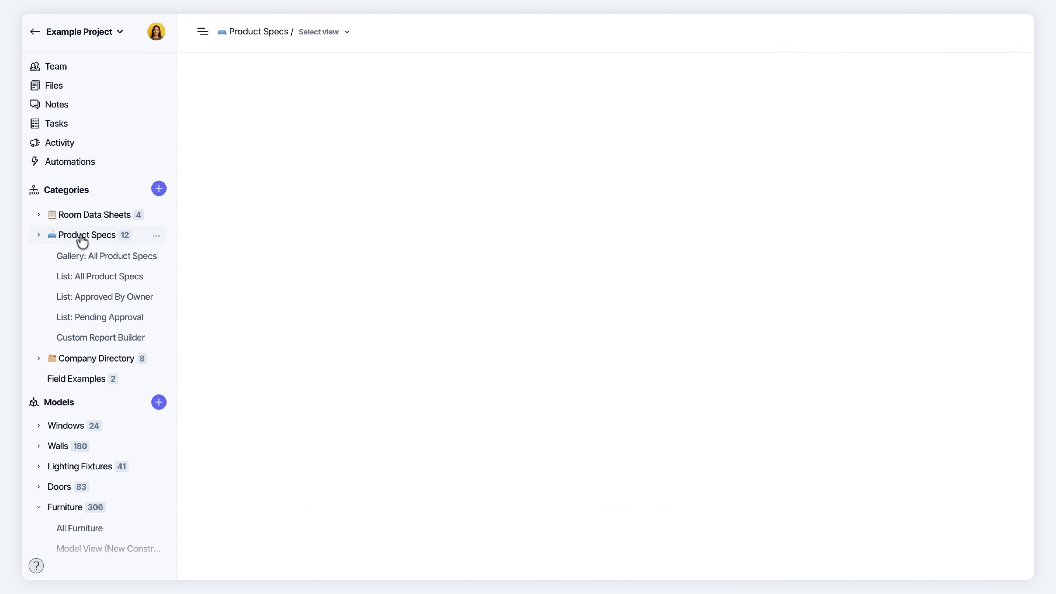
left_click(90, 276)
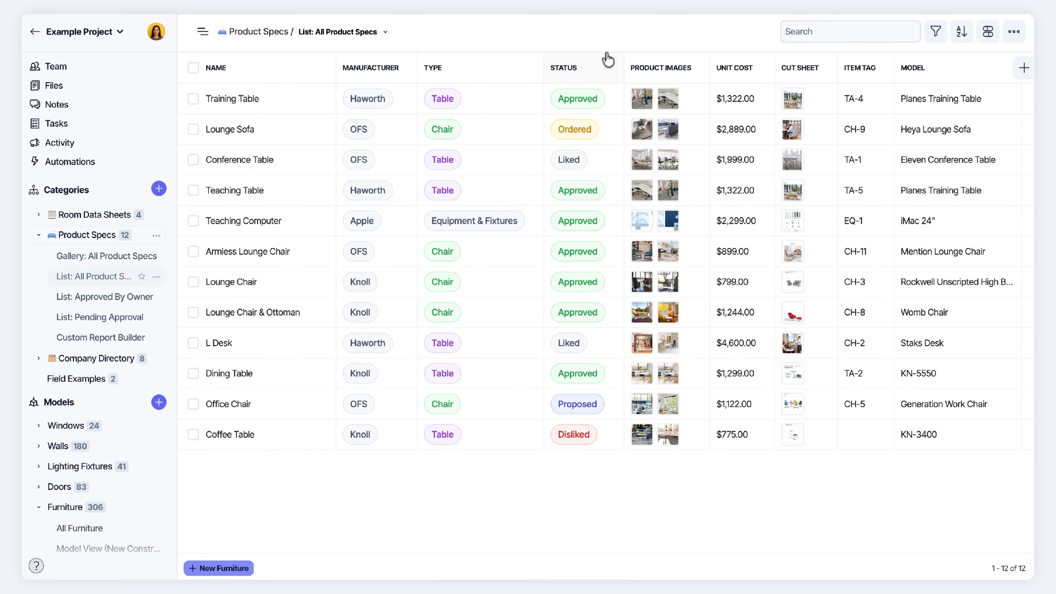